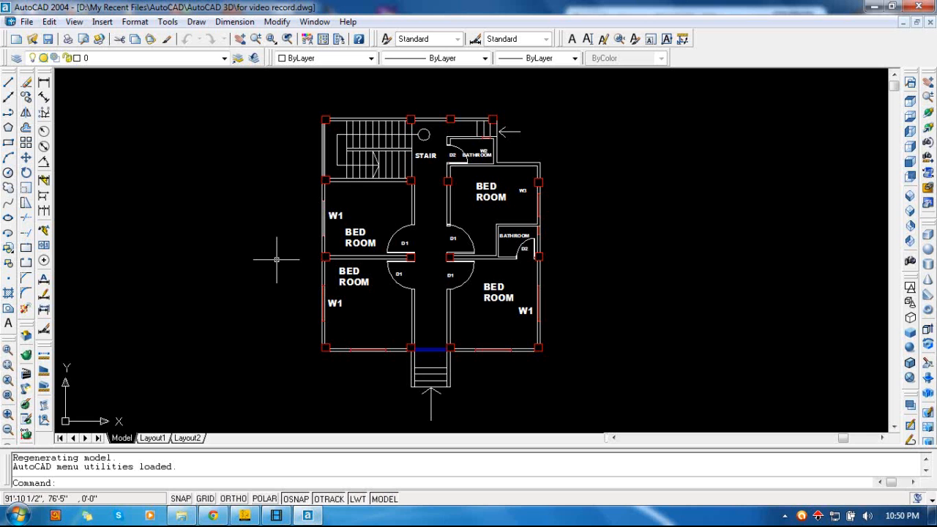
- Switch the drawing to the SW Isometric 3D view and bring the PLAN-B floor plan into view
{"action": "left_click", "coordinate": [74, 22]}
{"action": "mouse_move", "coordinate": [104, 192]}
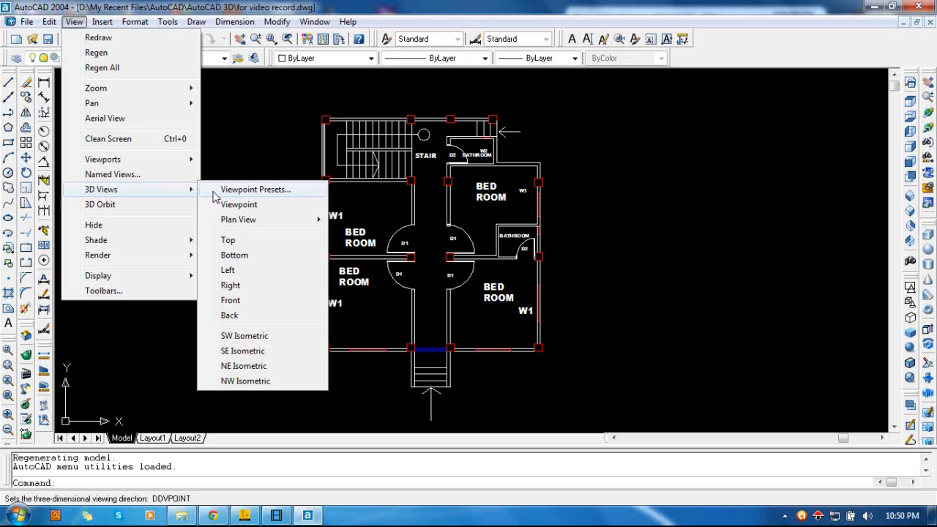
{"action": "left_click", "coordinate": [234, 338]}
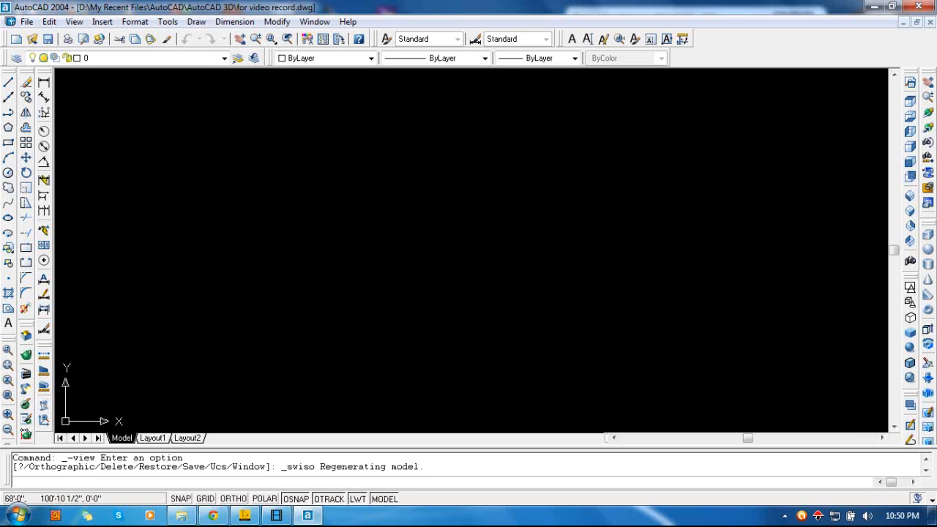
{"action": "left_click", "coordinate": [927, 82]}
{"action": "left_click_drag", "start_coordinate": [456, 119], "coordinate": [544, 236]}
{"action": "scroll", "coordinate": [546, 235], "scroll_direction": "up", "scroll_amount": 4}
{"action": "scroll", "coordinate": [546, 236], "scroll_direction": "up", "scroll_amount": 2}
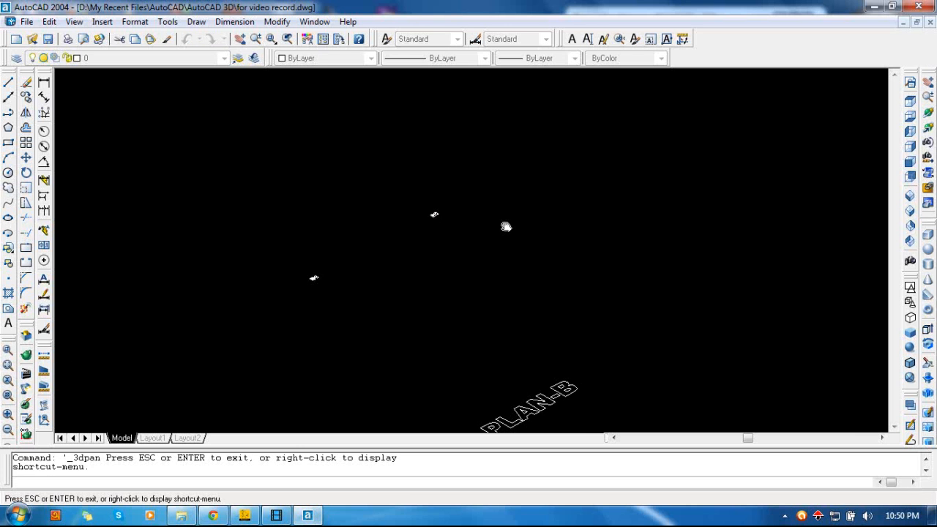
{"action": "left_click_drag", "start_coordinate": [515, 202], "coordinate": [610, 188]}
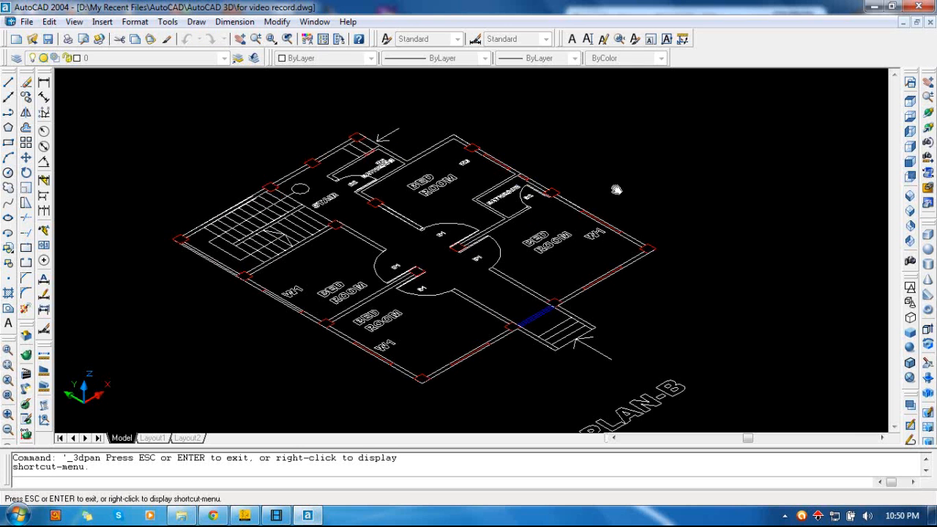
{"action": "key", "text": "Escape"}
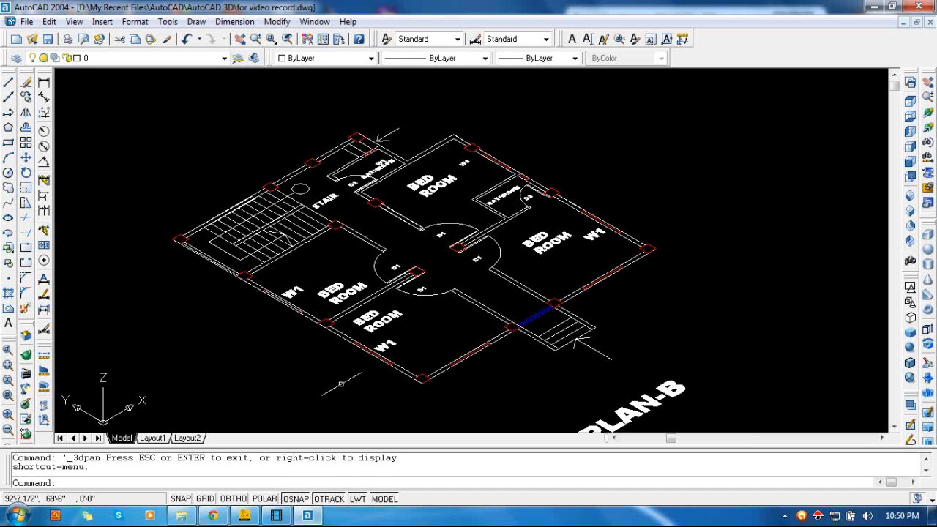
{"action": "left_click", "coordinate": [397, 374]}
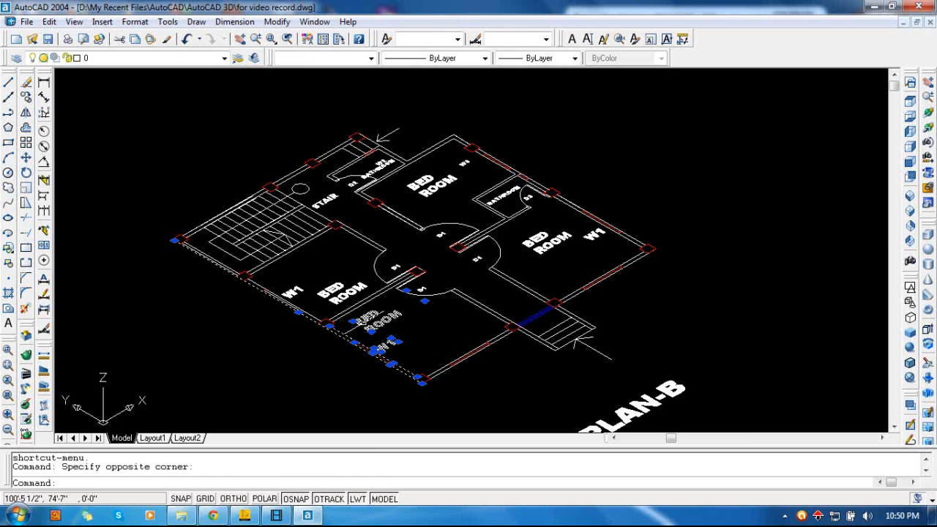
{"action": "key", "text": "Escape"}
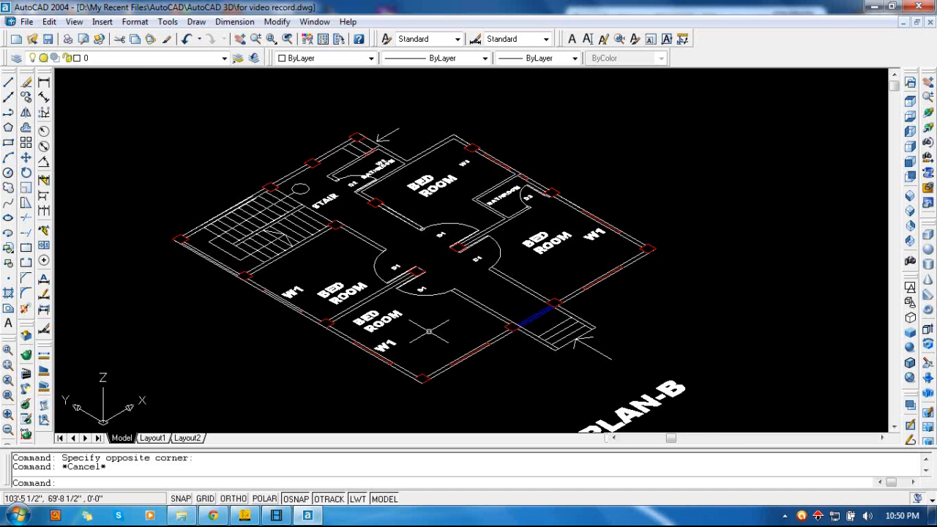
{"action": "scroll", "coordinate": [429, 331], "scroll_direction": "up", "scroll_amount": 3}
{"action": "middle_click_drag", "start_coordinate": [422, 347], "coordinate": [473, 281]}
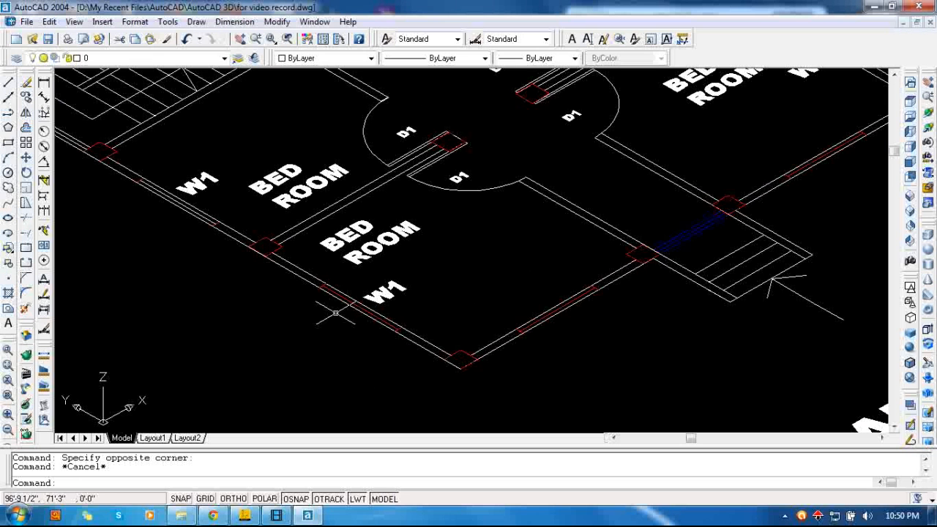
{"action": "scroll", "coordinate": [444, 278], "scroll_direction": "down", "scroll_amount": 3}
{"action": "middle_click_drag", "start_coordinate": [444, 278], "coordinate": [505, 251]}
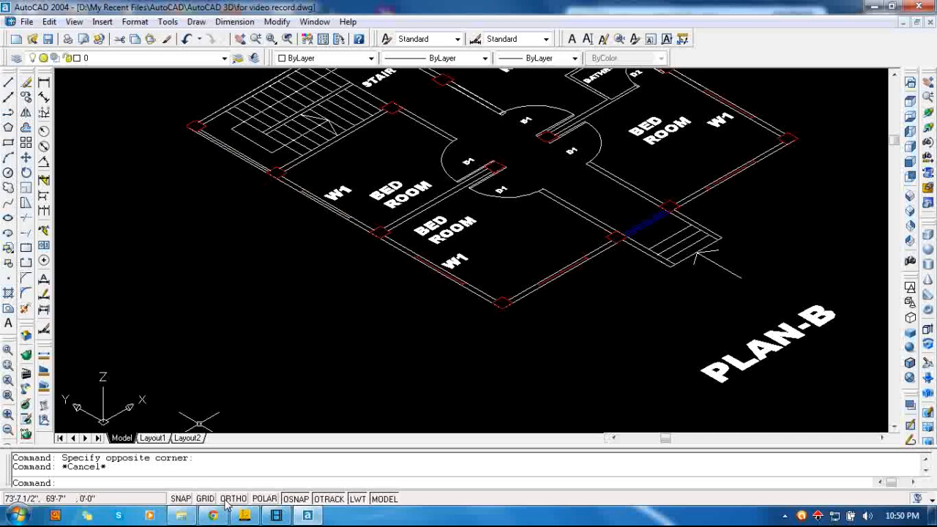
- Turn on Ortho and draw a 12' line outward from the outer corner of the column between the two W1 bedrooms
{"action": "left_click", "coordinate": [233, 498]}
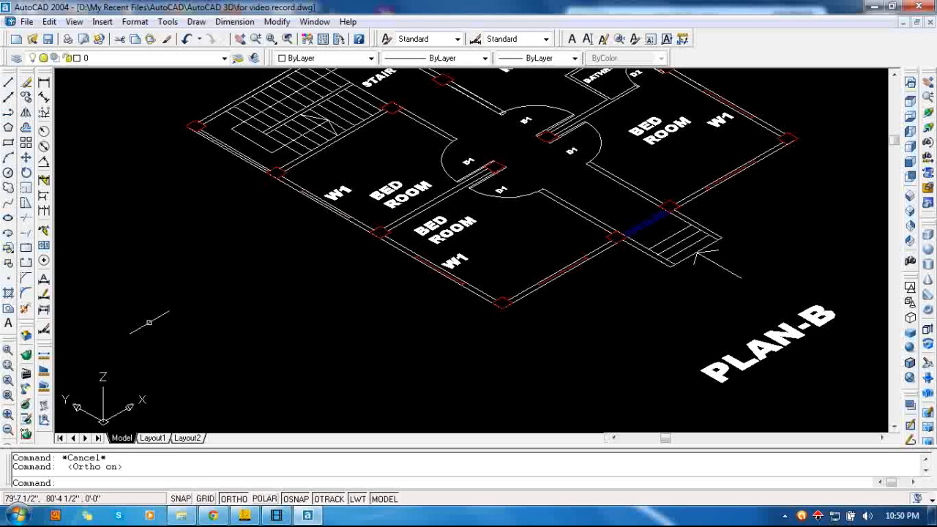
{"action": "left_click", "coordinate": [10, 84]}
{"action": "scroll", "coordinate": [367, 272], "scroll_direction": "up", "scroll_amount": 2}
{"action": "left_click", "coordinate": [384, 225]}
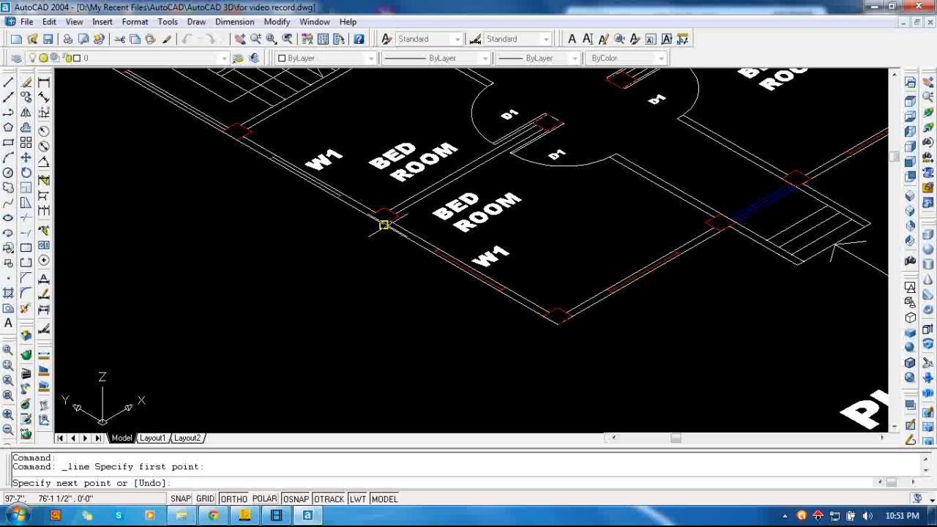
{"action": "scroll", "coordinate": [384, 224], "scroll_direction": "up", "scroll_amount": 2}
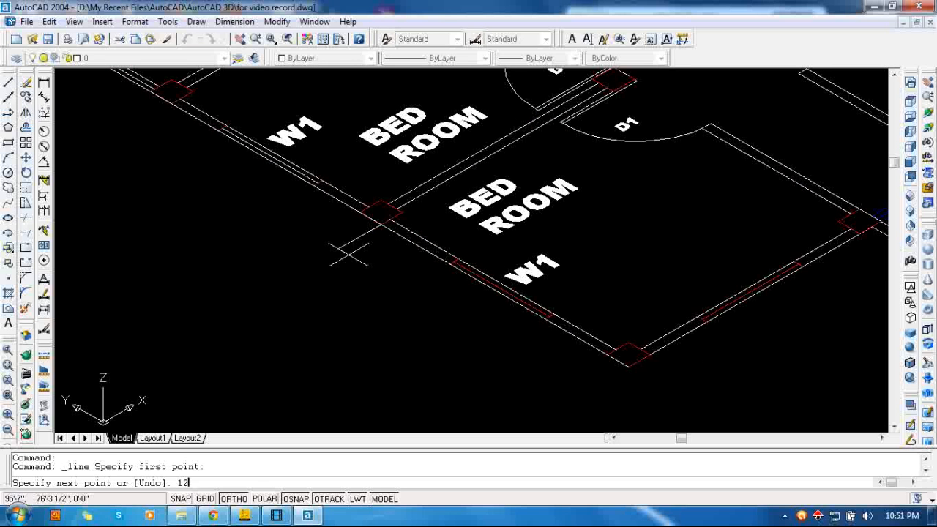
{"action": "type", "text": "12'"}
{"action": "key", "text": "Return"}
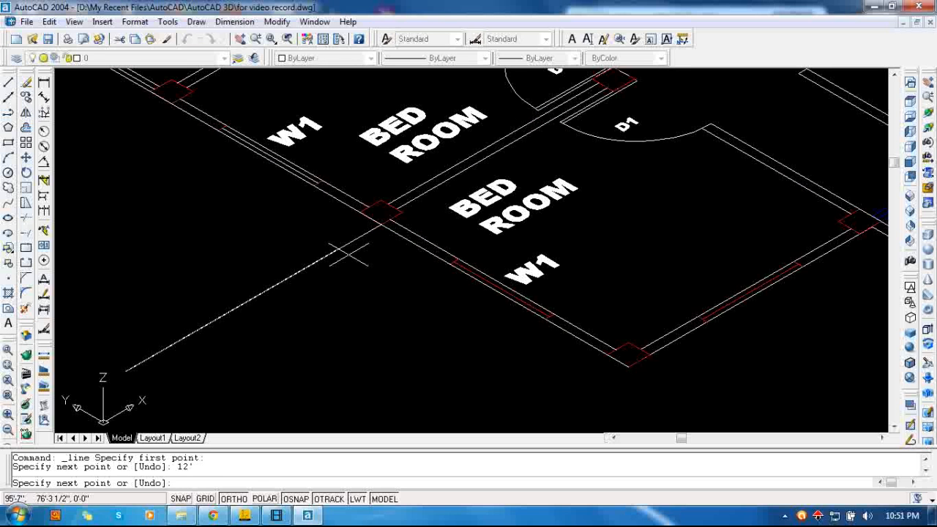
{"action": "key", "text": "Escape"}
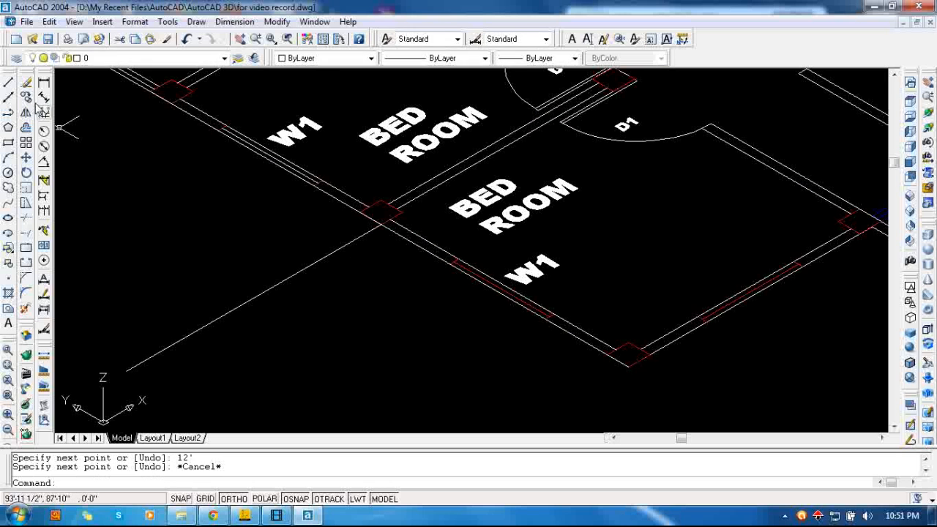
{"action": "left_click", "coordinate": [9, 81]}
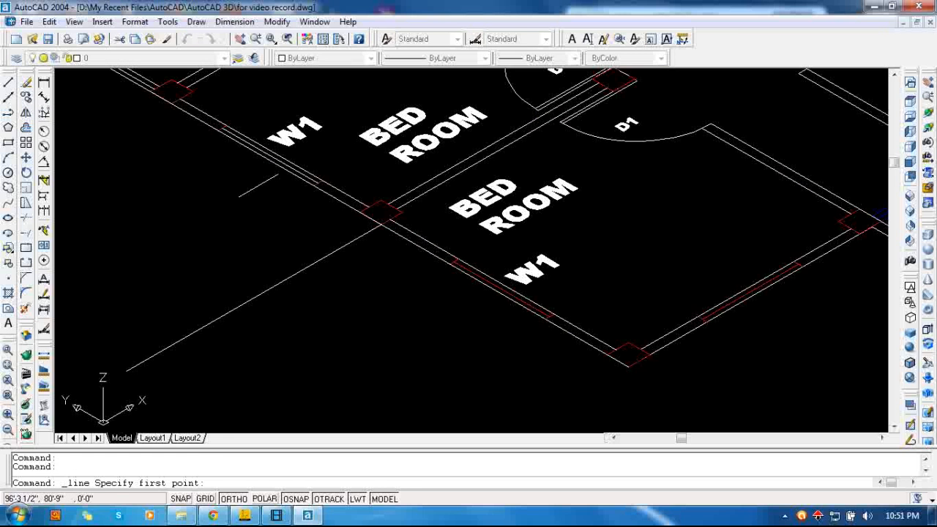
{"action": "left_click", "coordinate": [449, 265]}
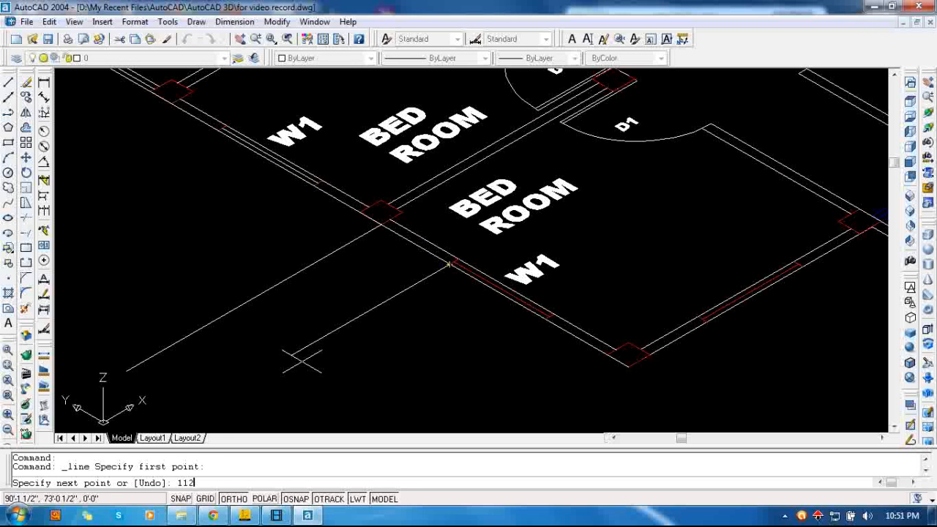
{"action": "type", "text": "112'"}
{"action": "key", "text": "Return"}
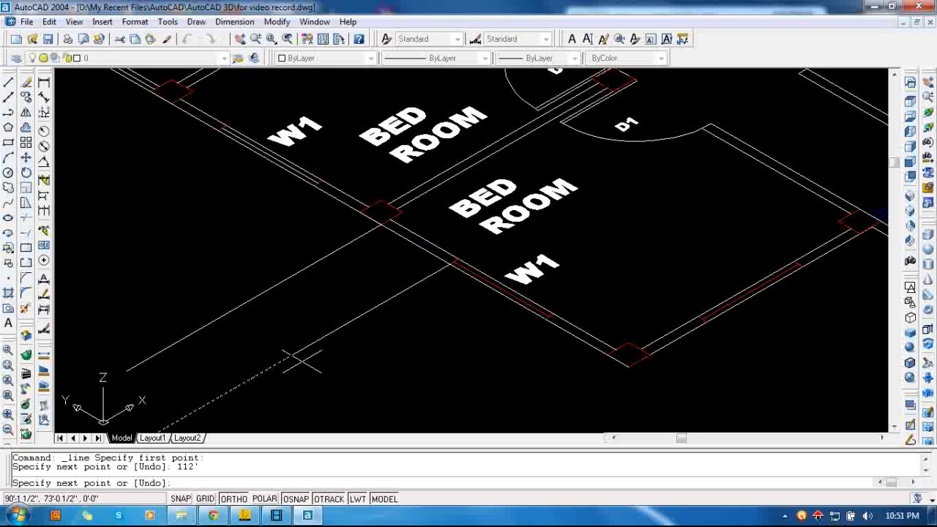
{"action": "scroll", "coordinate": [273, 338], "scroll_direction": "down", "scroll_amount": 2}
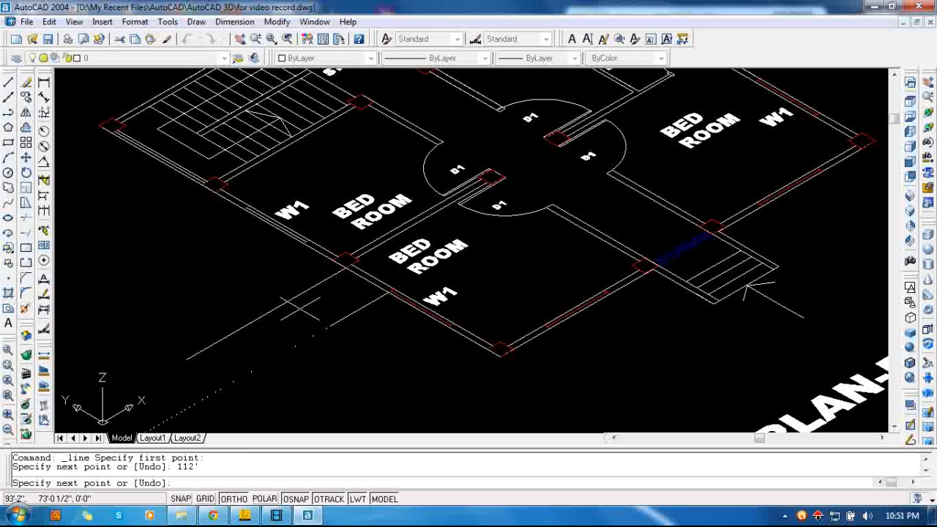
{"action": "key", "text": "Escape"}
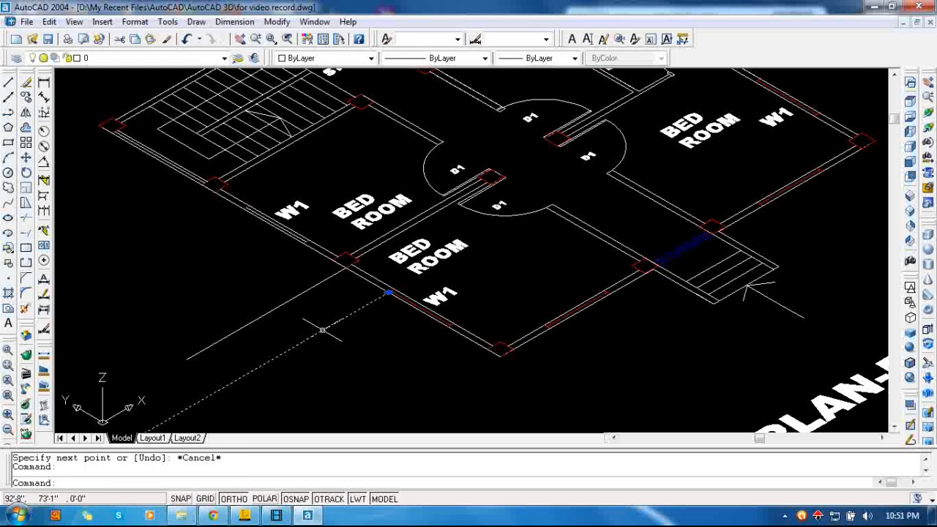
{"action": "key", "text": "Delete"}
- Draw a 12' line outward from the front bedroom's W1 window, starting at the window end nearer the middle column
{"action": "left_click", "coordinate": [8, 84]}
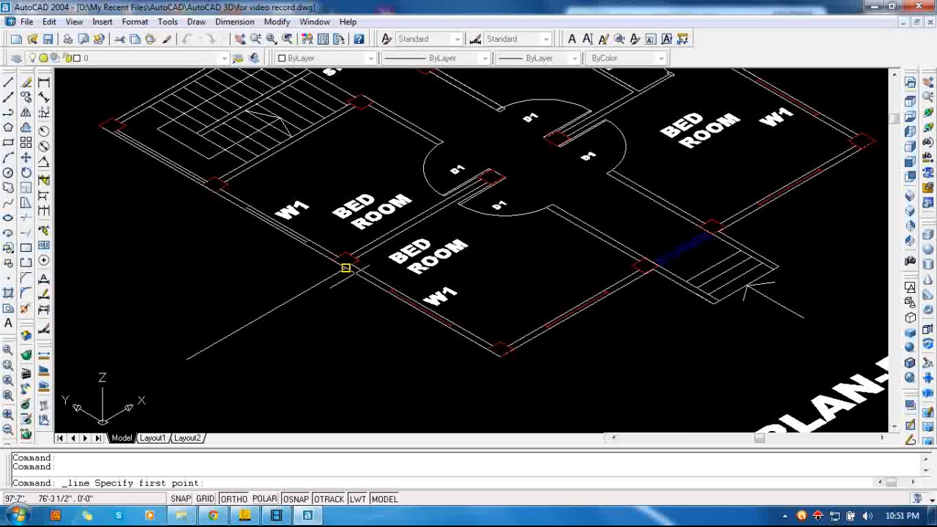
{"action": "left_click", "coordinate": [388, 292]}
{"action": "type", "text": "12'"}
{"action": "key", "text": "Return"}
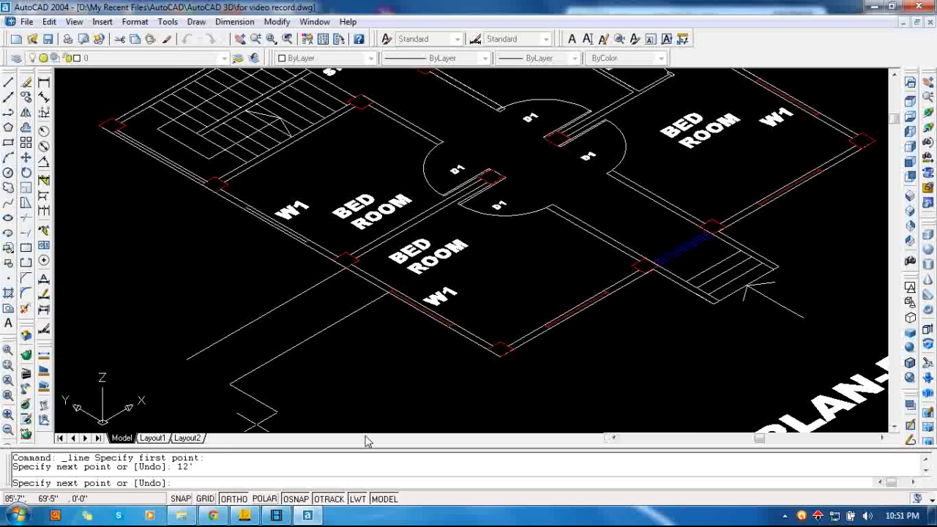
{"action": "key", "text": "Escape"}
- Draw a 12' line outward from the other end of the same W1 window, nearer the building corner
{"action": "left_click", "coordinate": [8, 84]}
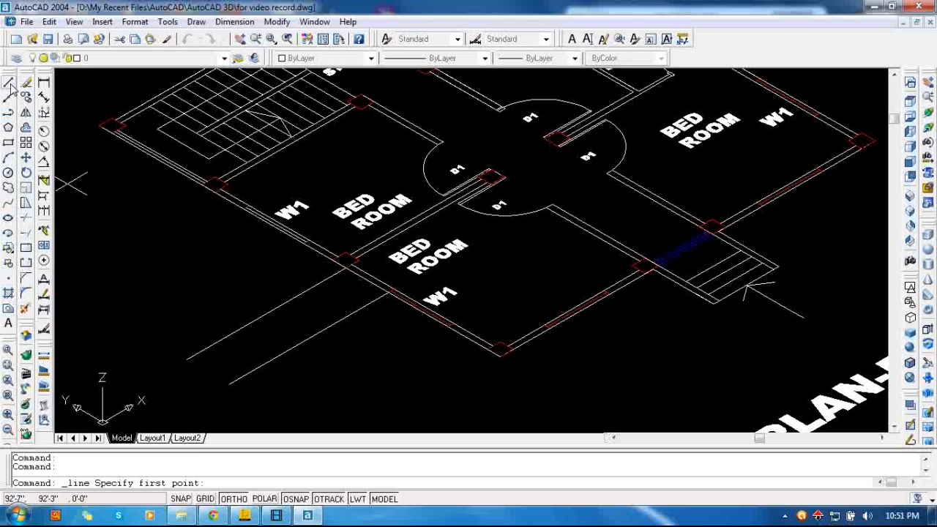
{"action": "left_click", "coordinate": [448, 328]}
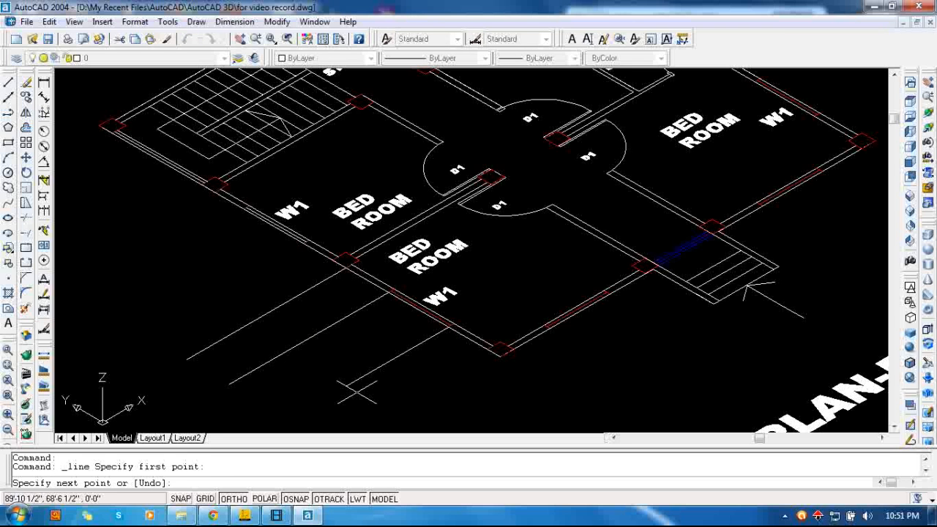
{"action": "type", "text": "12'"}
{"action": "key", "text": "Return"}
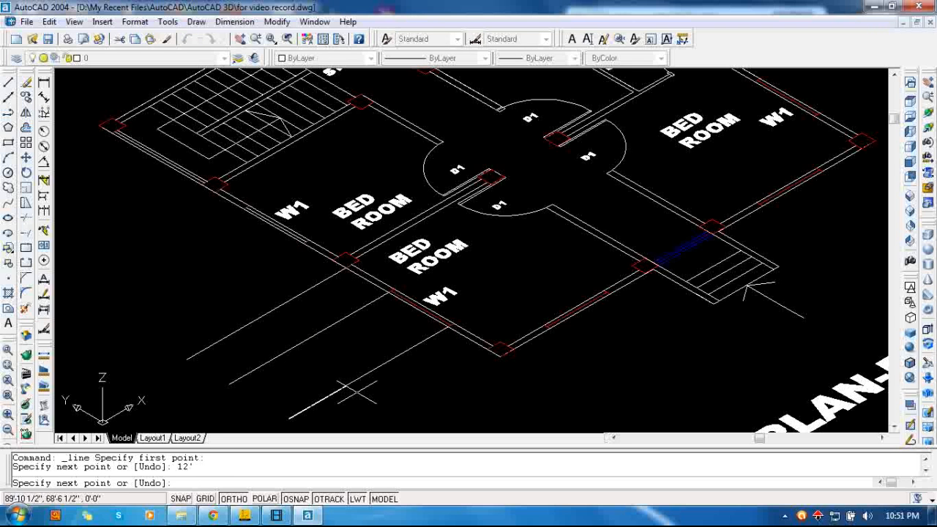
{"action": "key", "text": "Escape"}
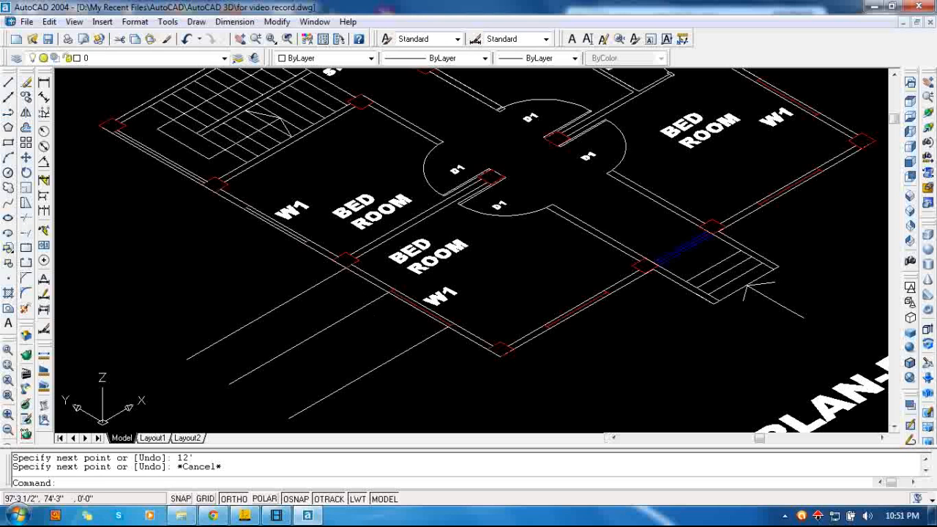
- Draw a 12' line outward from the outer wall where it meets the corner column of the front bedroom
{"action": "left_click", "coordinate": [9, 83]}
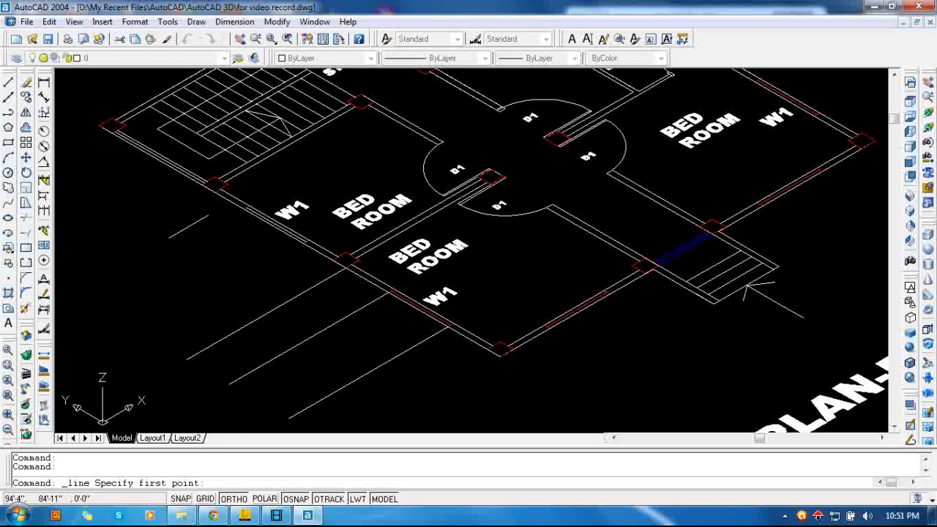
{"action": "left_click", "coordinate": [485, 350]}
{"action": "type", "text": "12'"}
{"action": "key", "text": "Return"}
{"action": "key", "text": "Escape"}
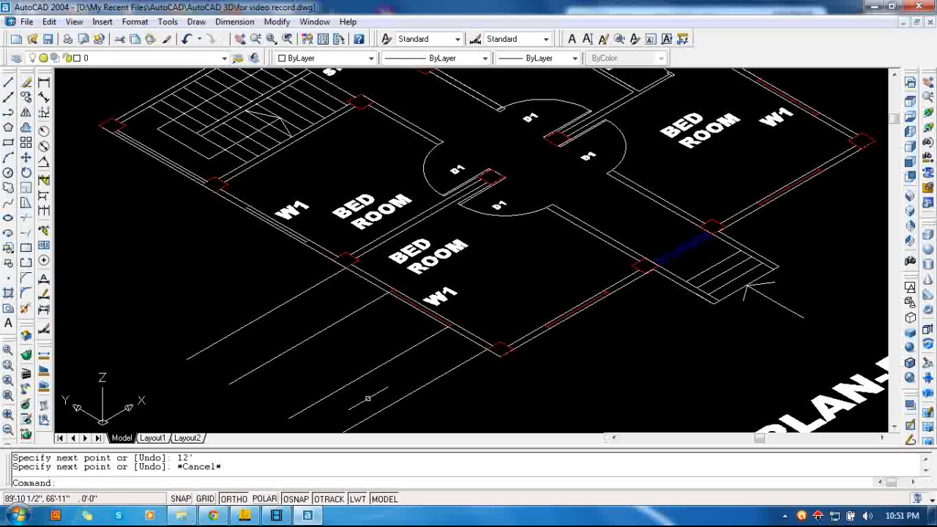
- Offset the outer line of the W1 side wall 12' outward to meet the ends of the projection lines
{"action": "left_click", "coordinate": [927, 81]}
{"action": "mouse_move", "coordinate": [606, 351]}
{"action": "left_mouse_down"}
{"action": "mouse_move", "coordinate": [606, 298]}
{"action": "mouse_move", "coordinate": [590, 280]}
{"action": "left_mouse_up"}
{"action": "key", "text": "Escape"}
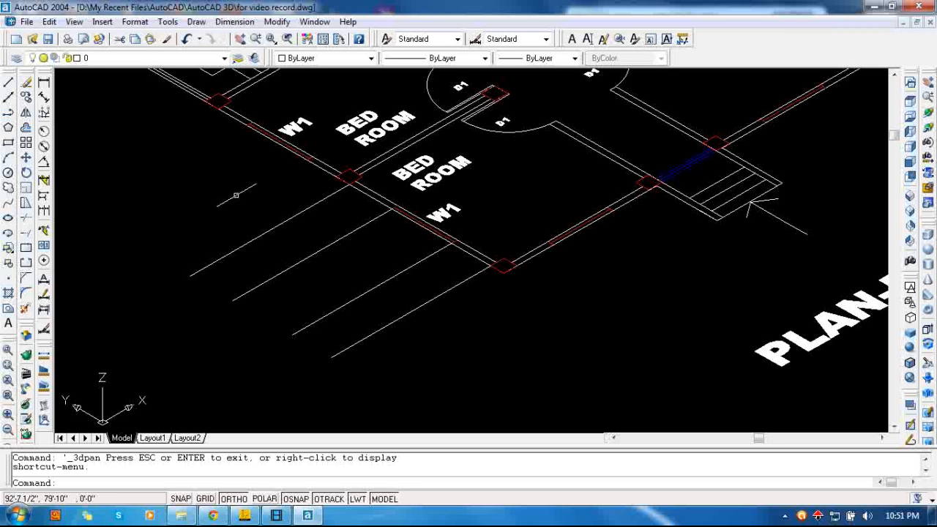
{"action": "left_click", "coordinate": [388, 203]}
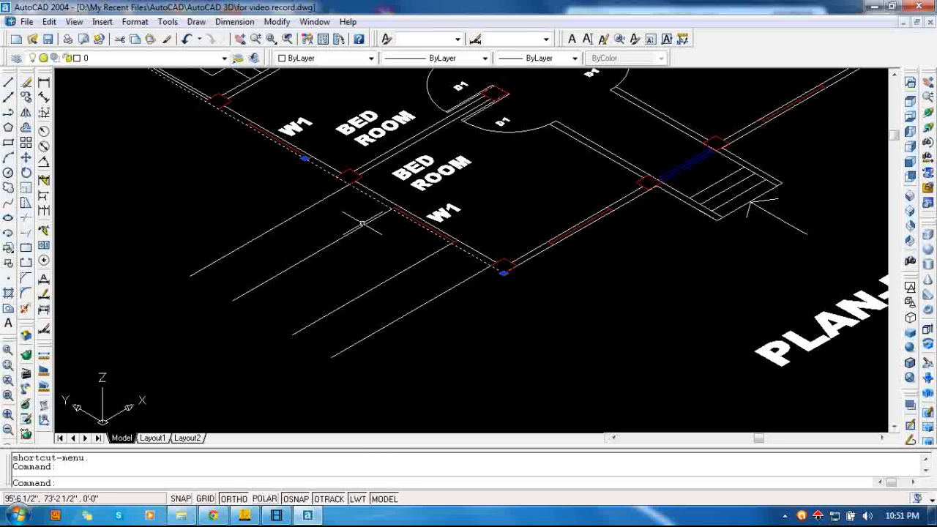
{"action": "key", "text": "Escape"}
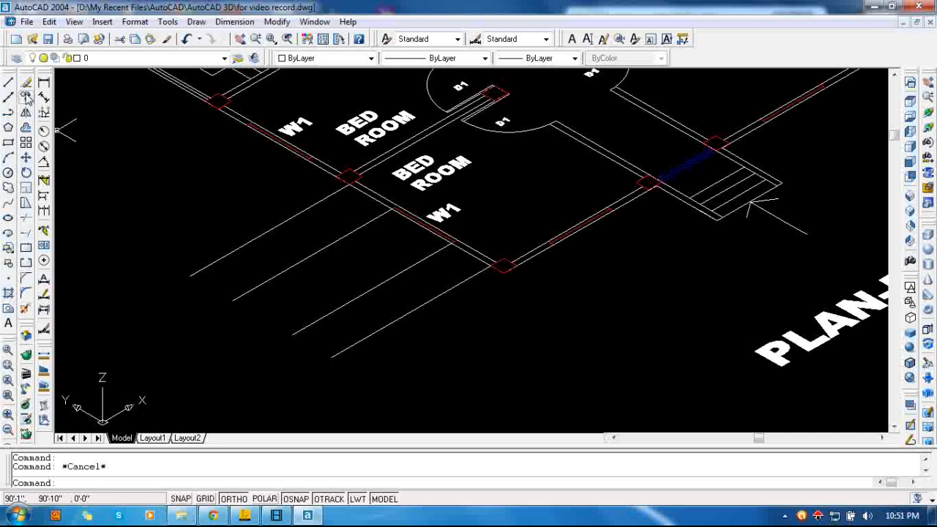
{"action": "left_click", "coordinate": [26, 128]}
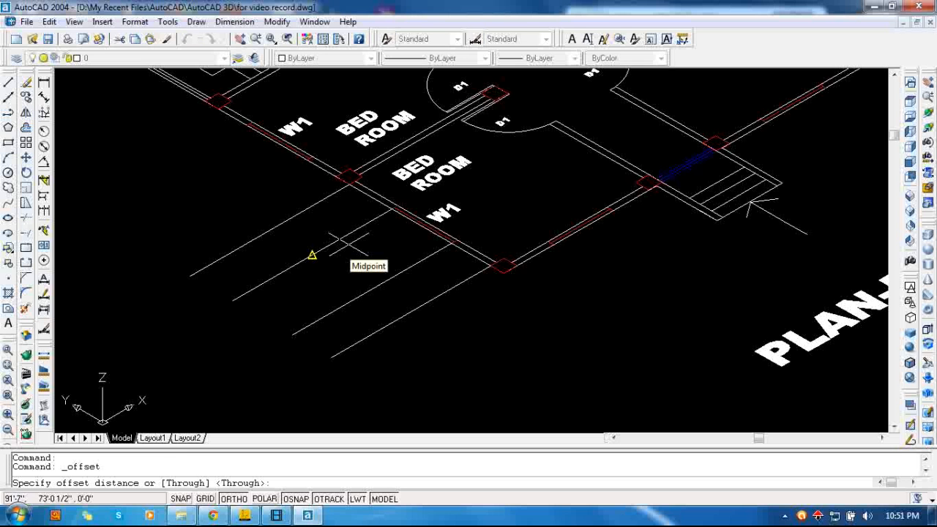
{"action": "type", "text": "12"}
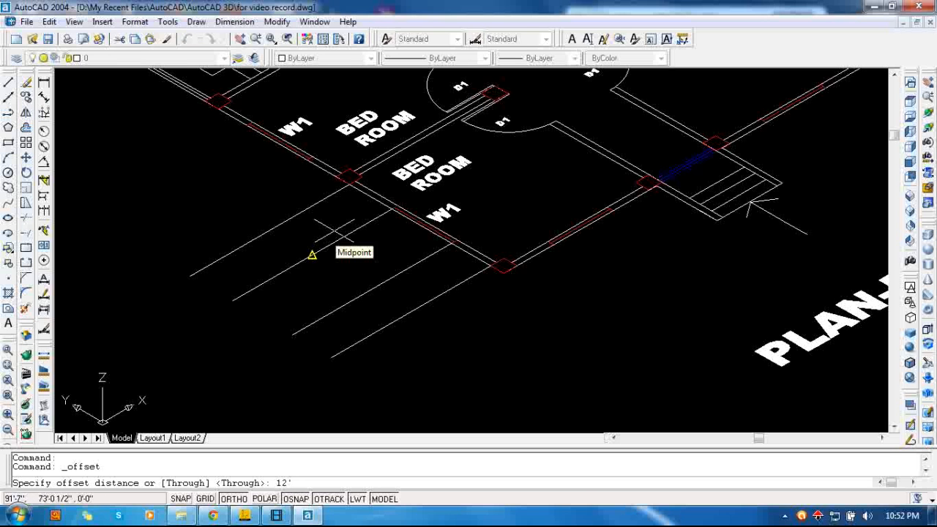
{"action": "type", "text": "'"}
{"action": "key", "text": "Return"}
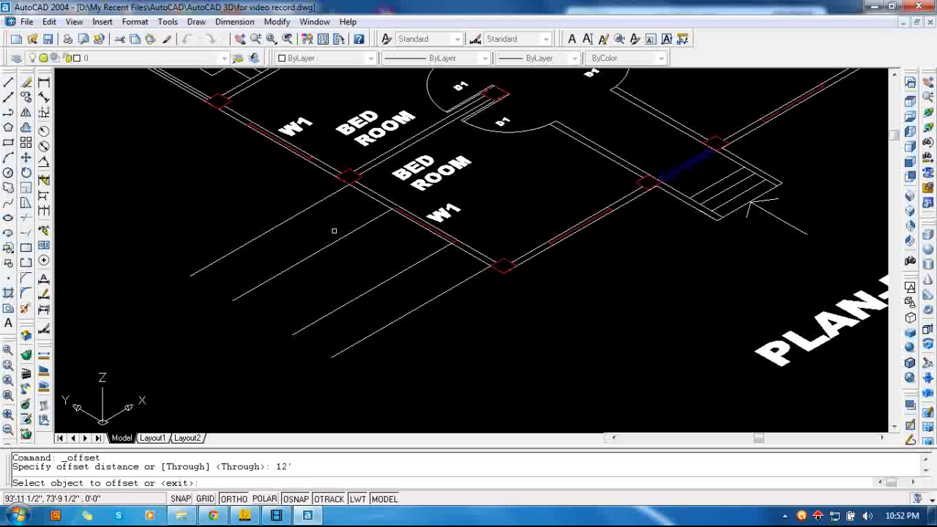
{"action": "left_click", "coordinate": [378, 199]}
{"action": "left_click", "coordinate": [316, 249]}
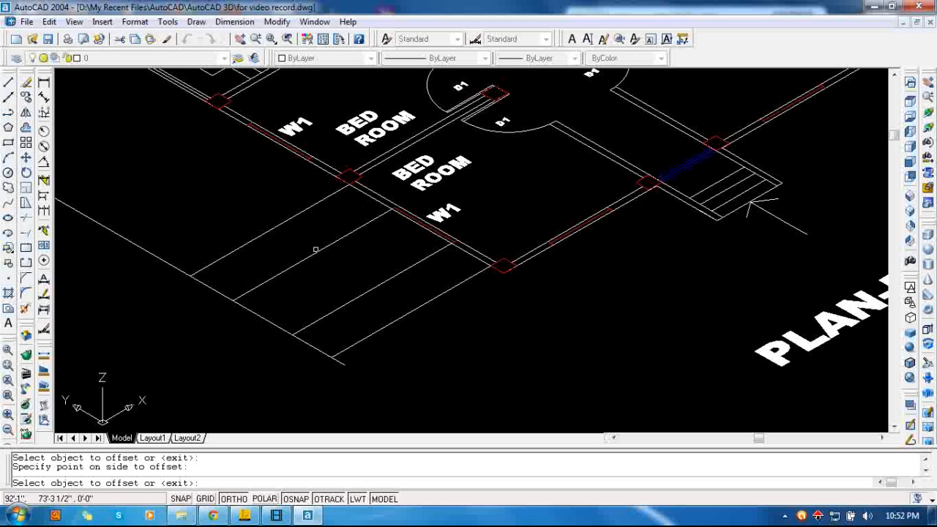
{"action": "key", "text": "Escape"}
{"action": "scroll", "coordinate": [312, 219], "scroll_direction": "up", "scroll_amount": 1}
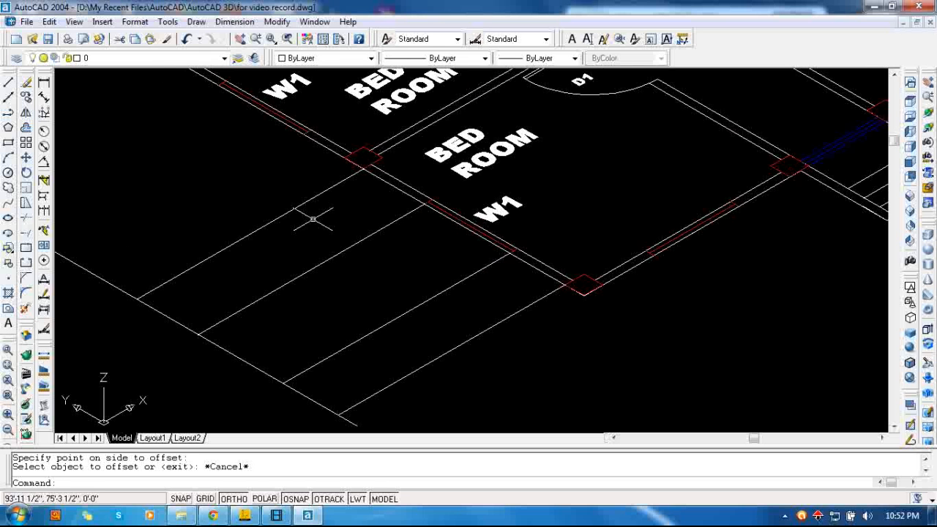
- Offset the outermost layout line 2'6" toward the bedroom wall to mark the window's sill level
{"action": "scroll", "coordinate": [315, 219], "scroll_direction": "down", "scroll_amount": 1}
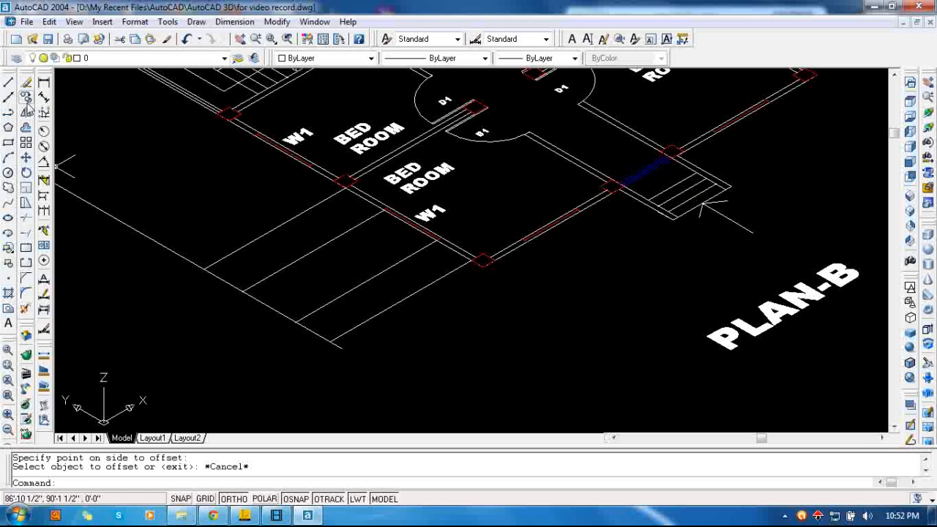
{"action": "left_click", "coordinate": [26, 128]}
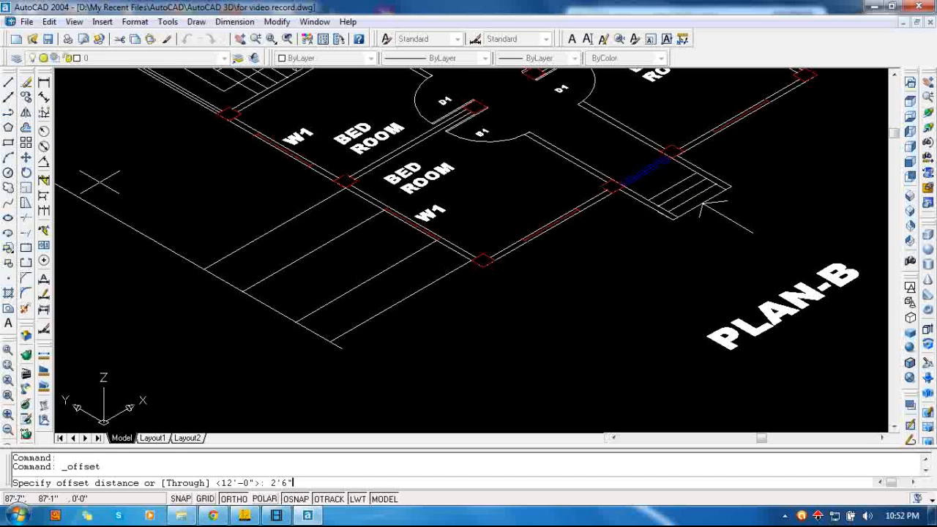
{"action": "type", "text": "2'6\""}
{"action": "key", "text": "Return"}
{"action": "left_click", "coordinate": [275, 310]}
{"action": "left_click", "coordinate": [292, 299]}
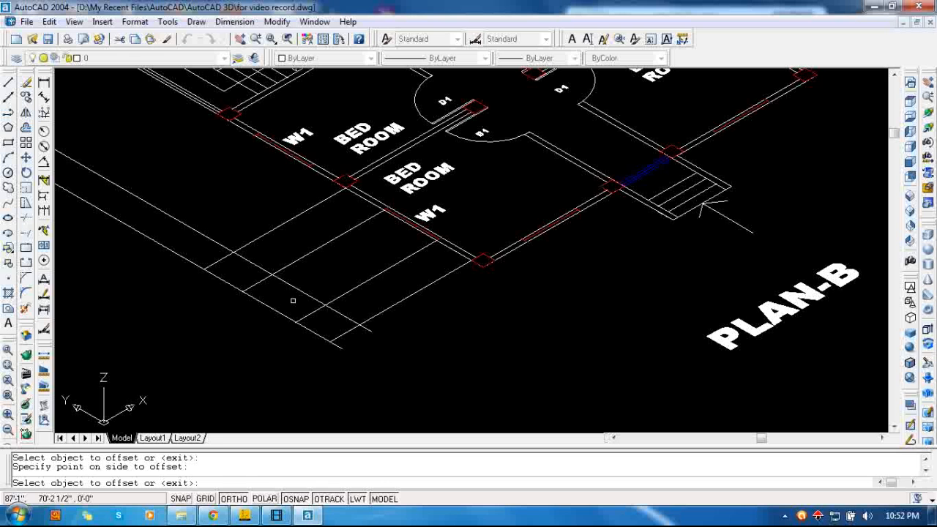
{"action": "key", "text": "Escape"}
- Offset the sill line 4'6" toward the bedroom wall to mark the top of the window
{"action": "left_click", "coordinate": [26, 127]}
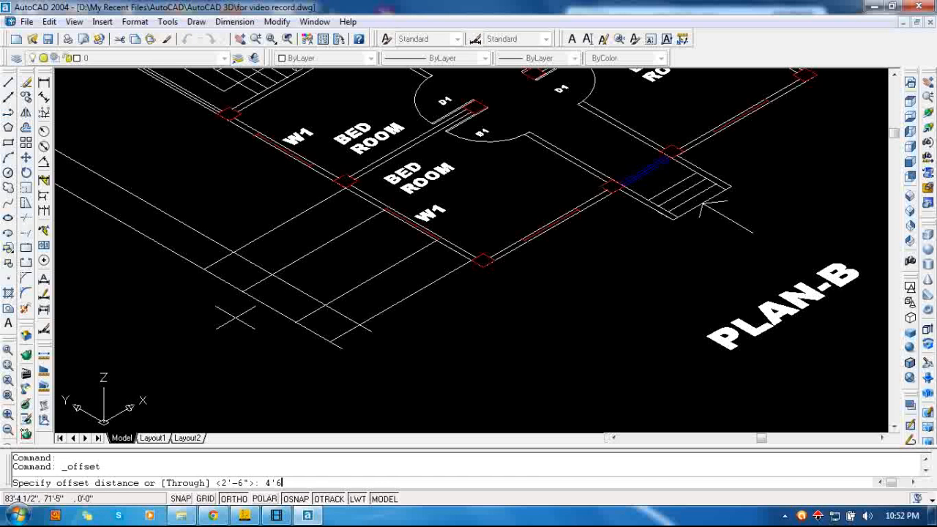
{"action": "key", "text": "Return"}
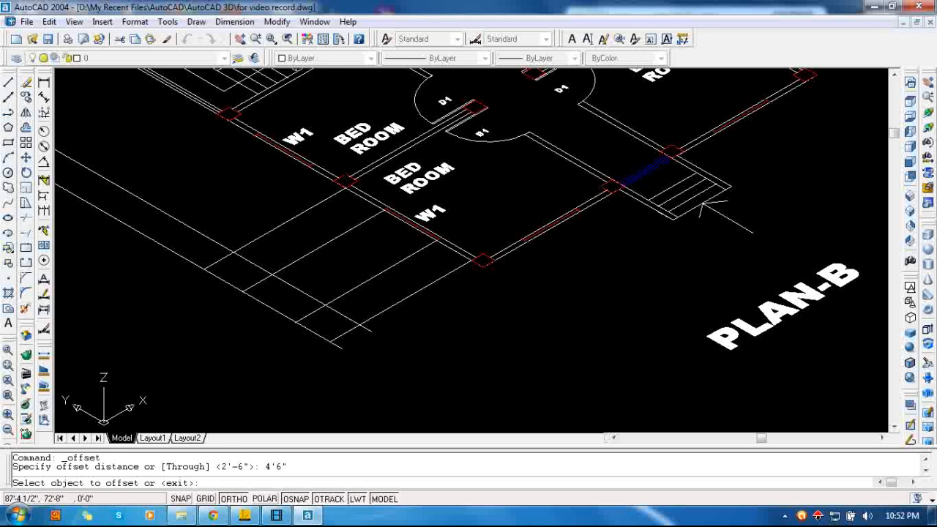
{"action": "left_click", "coordinate": [264, 270]}
{"action": "left_click", "coordinate": [288, 259]}
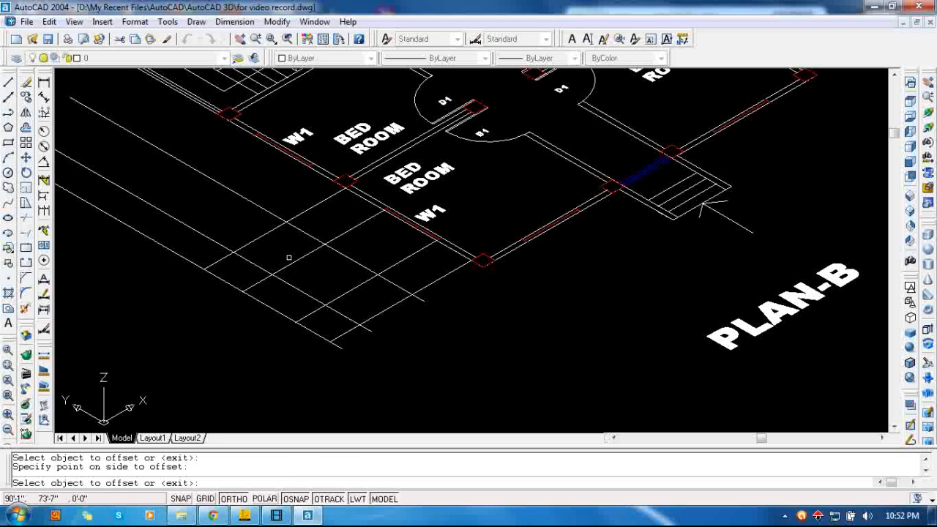
{"action": "key", "text": "Escape"}
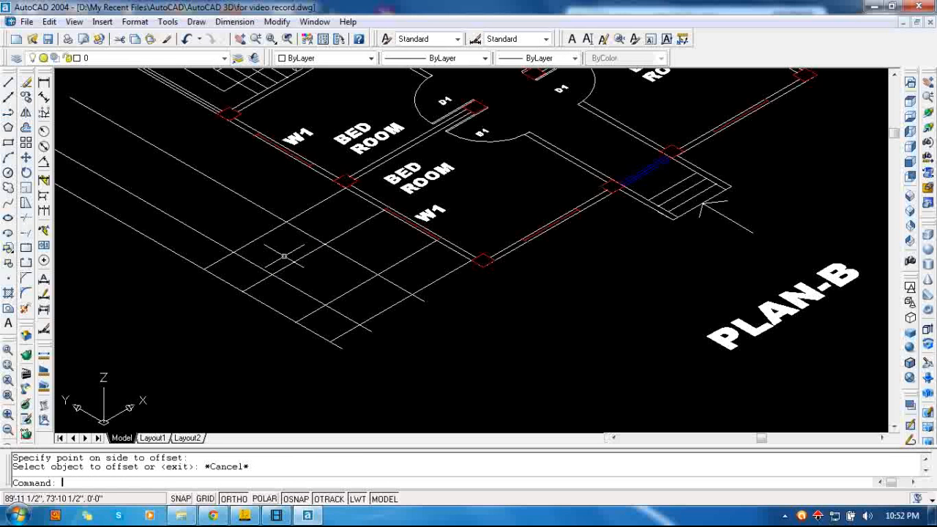
- Offset the window-top line 2'6" toward the bedroom wall to mark the top of the wall
{"action": "left_click", "coordinate": [28, 129]}
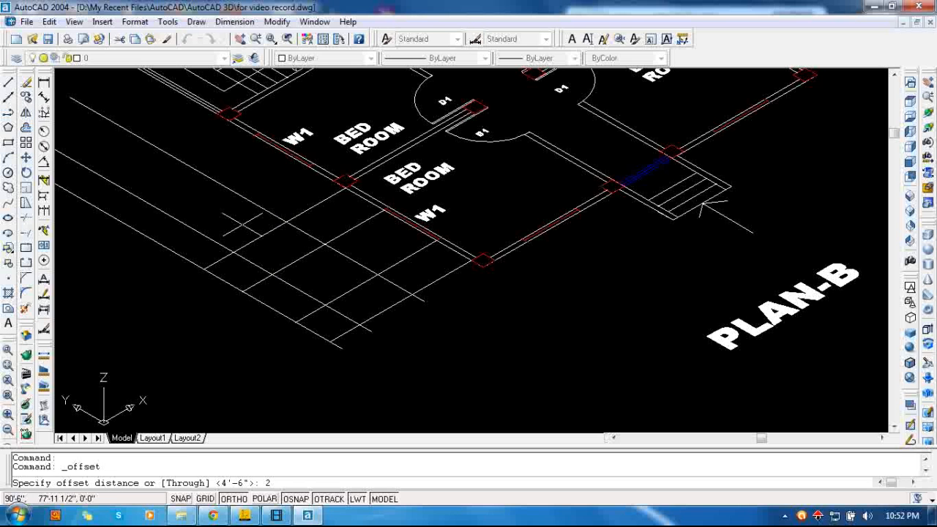
{"action": "type", "text": "2'6\""}
{"action": "key", "text": "Return"}
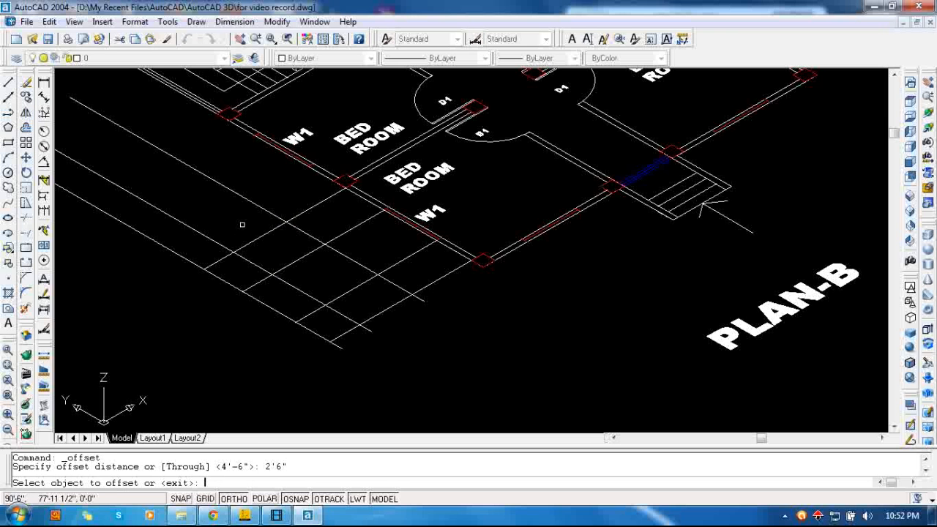
{"action": "left_click", "coordinate": [313, 237]}
{"action": "left_click", "coordinate": [333, 226]}
{"action": "key", "text": "Escape"}
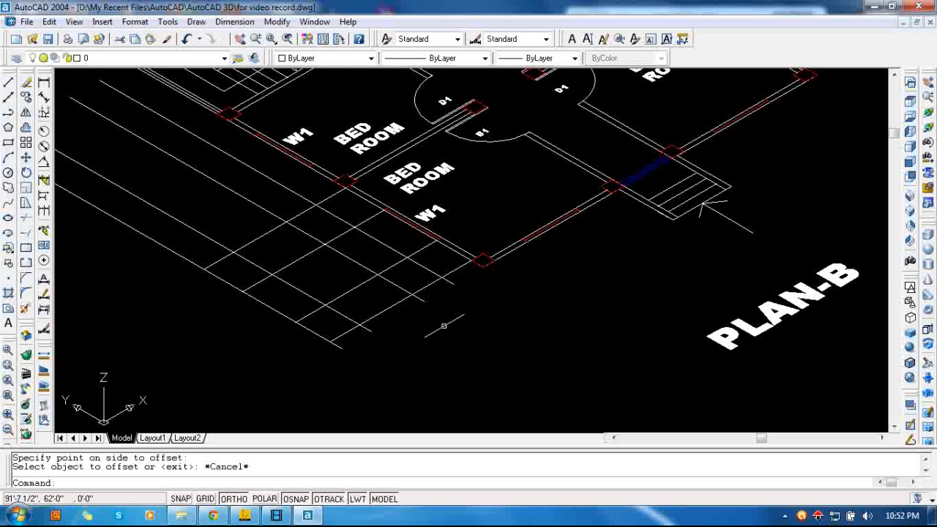
- Draw a rectangle for the W1 opening between the two window projection lines, spanning the sill and window-top lines
{"action": "middle_click_drag", "start_coordinate": [443, 325], "coordinate": [486, 331]}
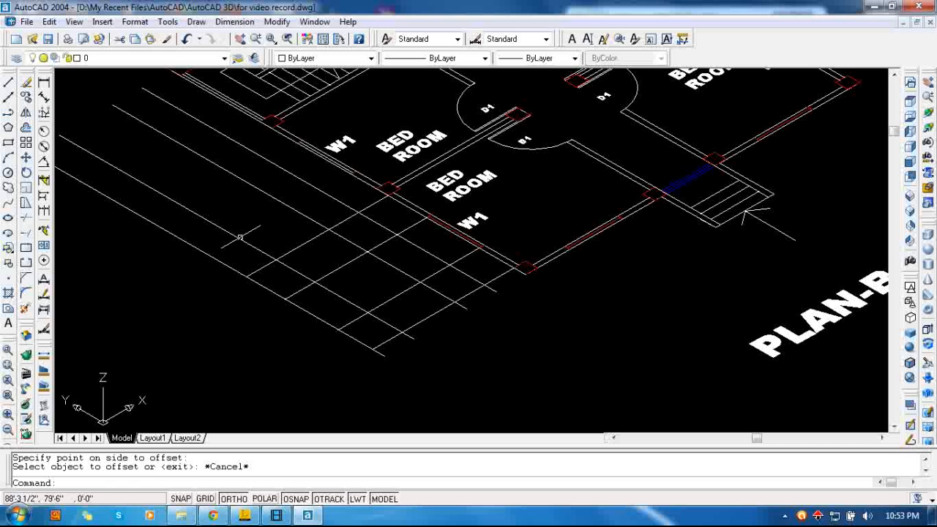
{"action": "left_click", "coordinate": [9, 142]}
{"action": "left_click", "coordinate": [366, 251]}
{"action": "left_click", "coordinate": [366, 313]}
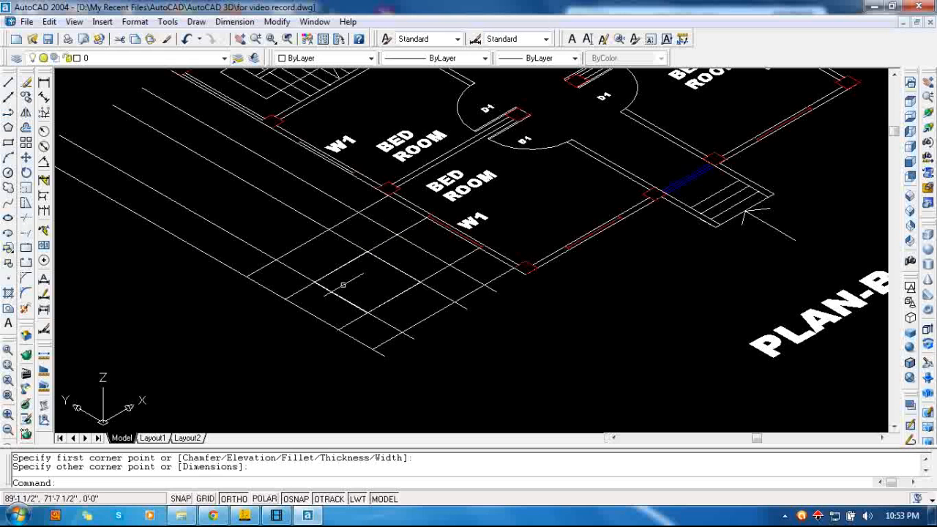
{"action": "key", "text": "Escape"}
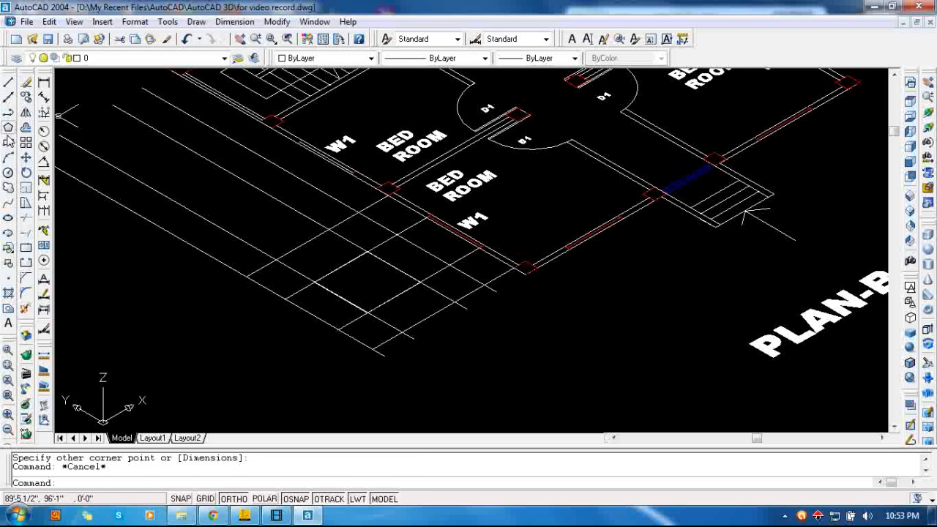
- Draw the wall outline rectangle from the middle column's projection at the wall-top line to the corner projection at the outermost line
{"action": "left_click", "coordinate": [9, 142]}
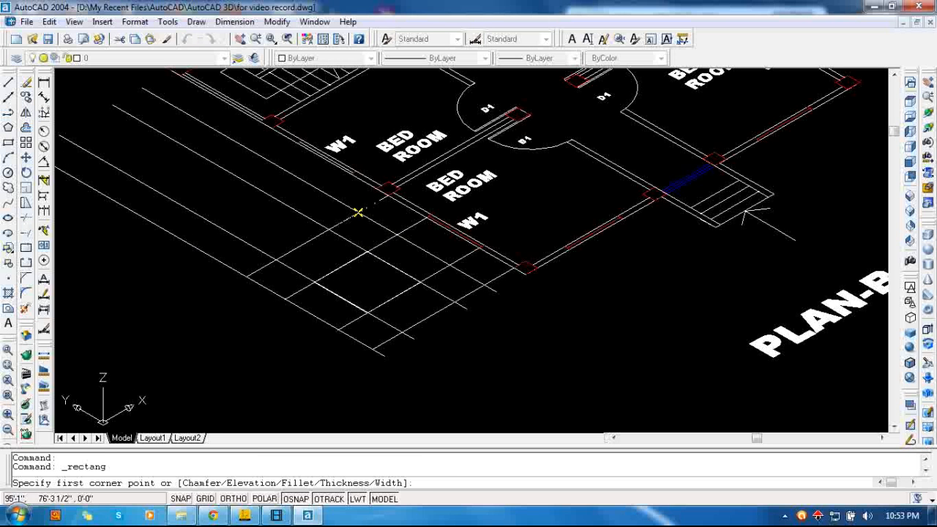
{"action": "left_click", "coordinate": [358, 212]}
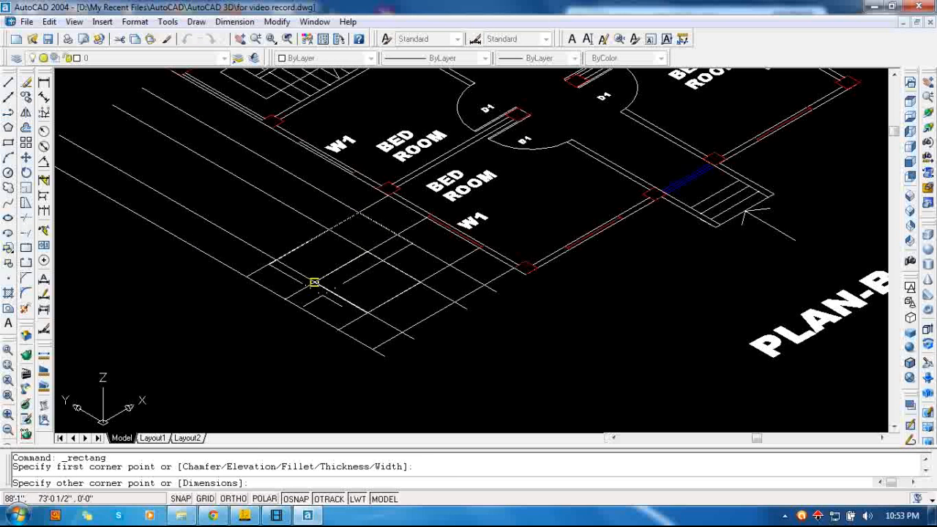
{"action": "left_click", "coordinate": [371, 349]}
{"action": "key", "text": "Escape"}
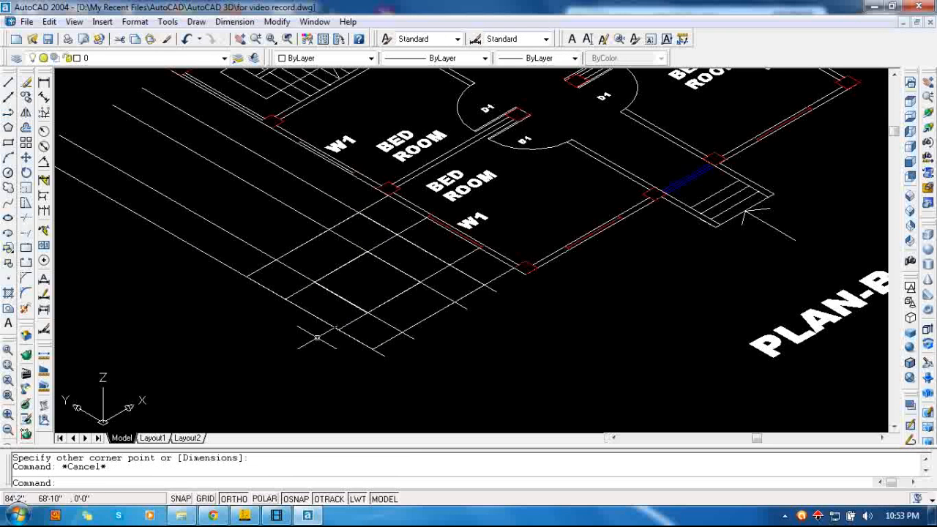
- Erase the four offset lines and the four projection lines, keeping only the wall and window rectangles
{"action": "left_click", "coordinate": [319, 190]}
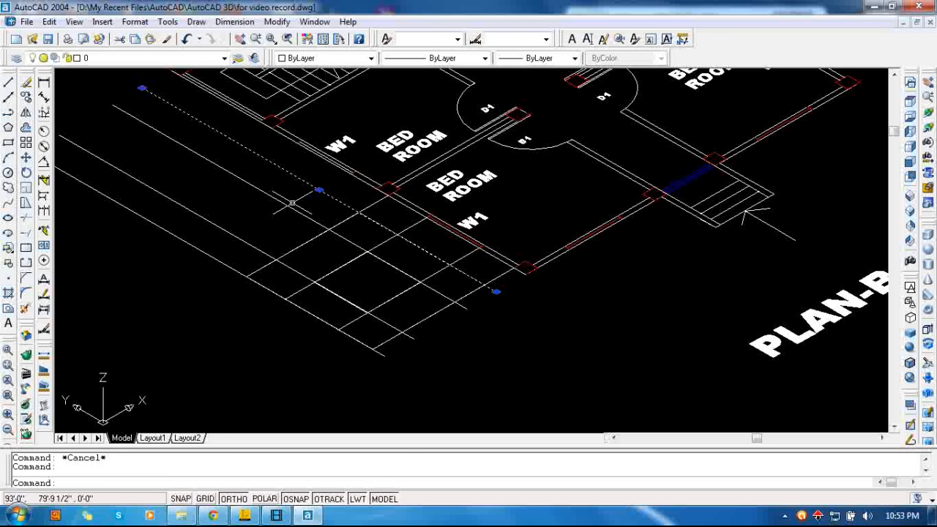
{"action": "left_click", "coordinate": [292, 206]}
{"action": "left_click", "coordinate": [236, 235]}
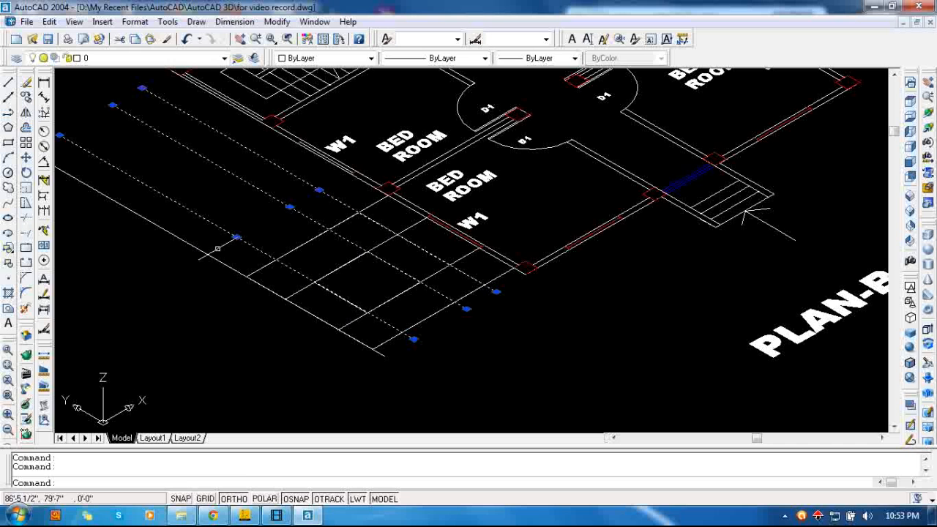
{"action": "left_click", "coordinate": [209, 255]}
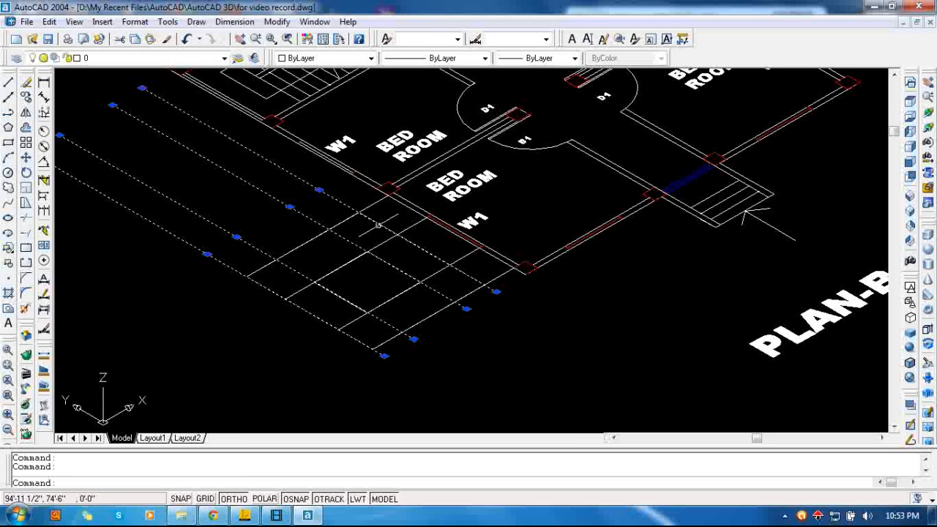
{"action": "left_click", "coordinate": [369, 205]}
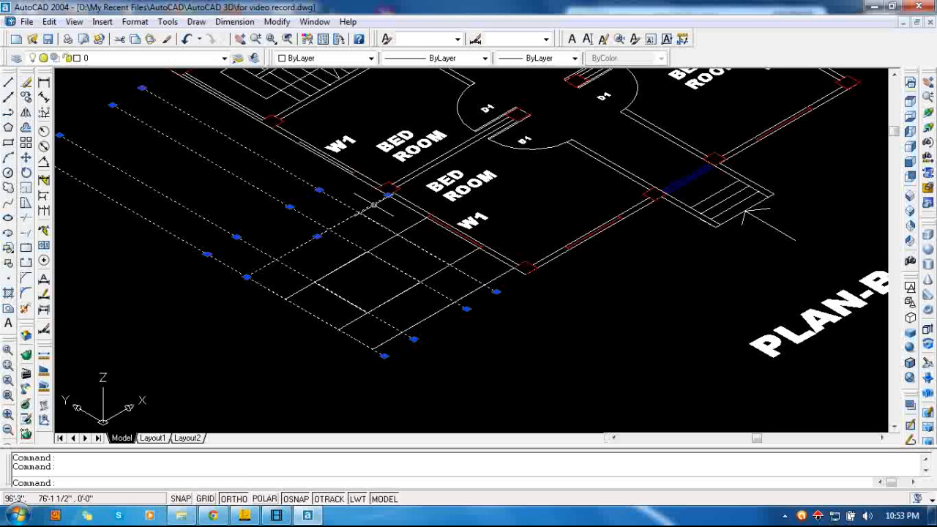
{"action": "left_click", "coordinate": [398, 231]}
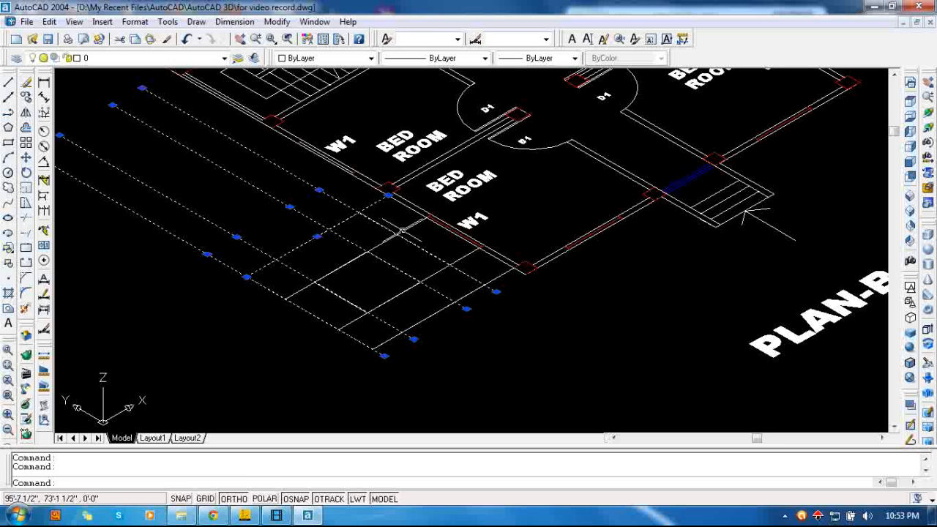
{"action": "left_click", "coordinate": [464, 259]}
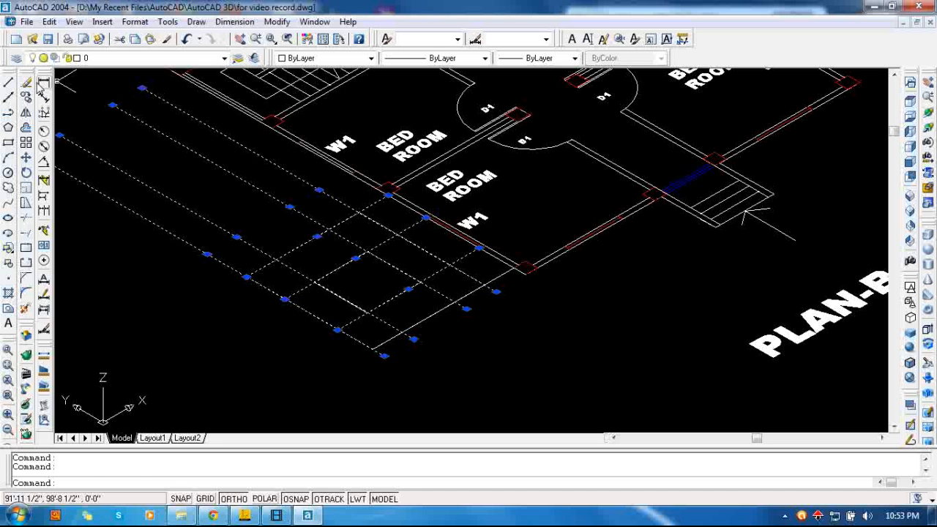
{"action": "left_click", "coordinate": [29, 82]}
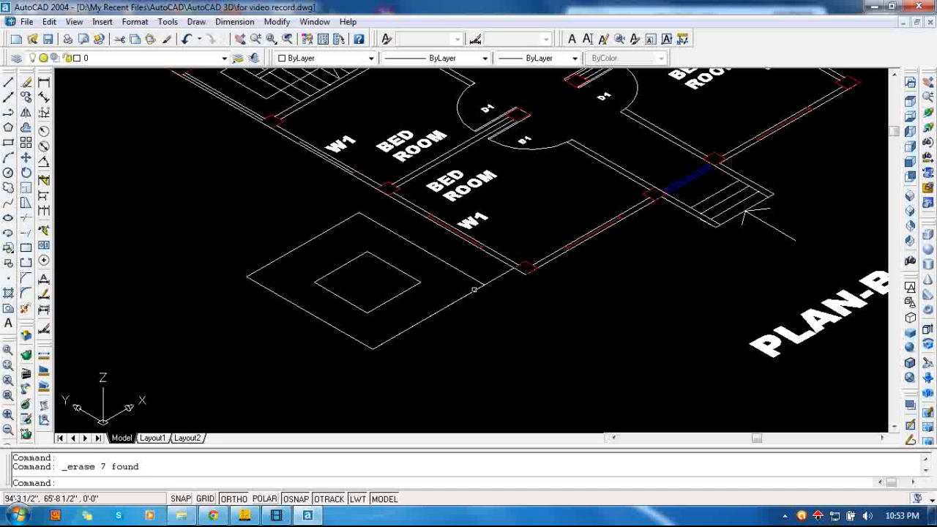
{"action": "left_click", "coordinate": [498, 277]}
{"action": "left_click", "coordinate": [28, 83]}
{"action": "key", "text": "Escape"}
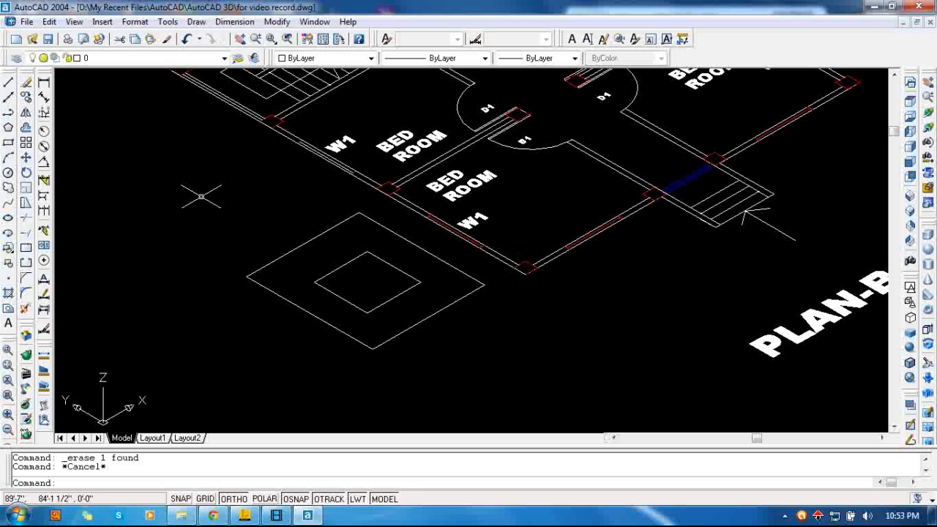
{"action": "scroll", "coordinate": [215, 209], "scroll_direction": "down", "scroll_amount": 3}
{"action": "scroll", "coordinate": [217, 212], "scroll_direction": "up", "scroll_amount": 2}
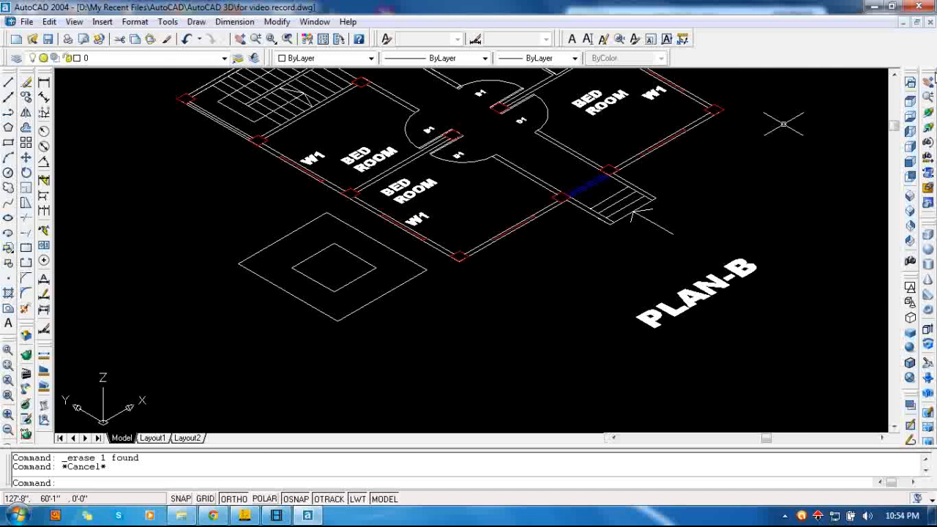
{"action": "left_click", "coordinate": [928, 81]}
{"action": "left_click_drag", "start_coordinate": [440, 308], "coordinate": [513, 306]}
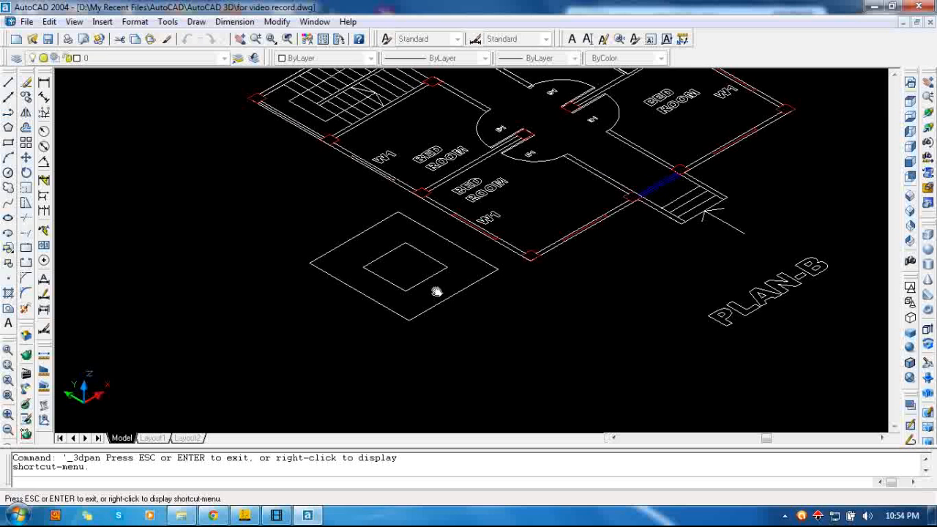
{"action": "key", "text": "Escape"}
{"action": "left_click", "coordinate": [437, 273]}
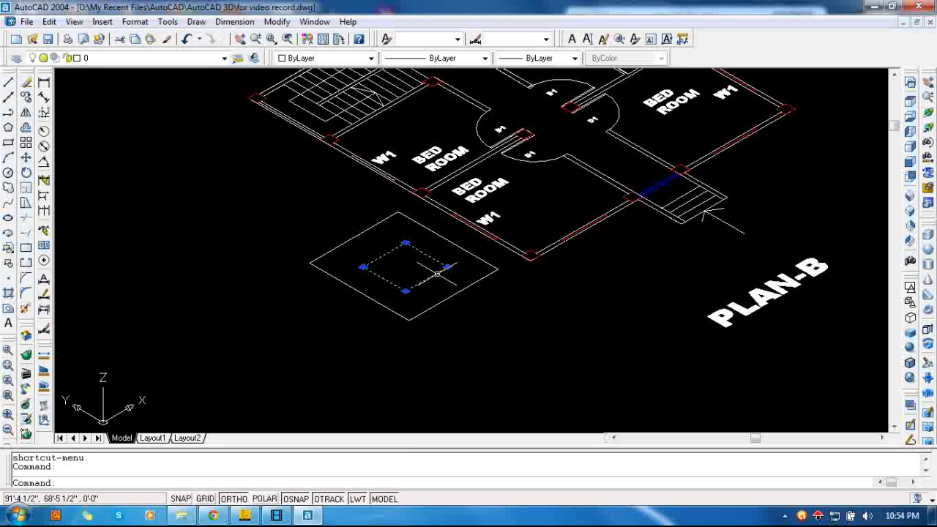
{"action": "left_click", "coordinate": [31, 97]}
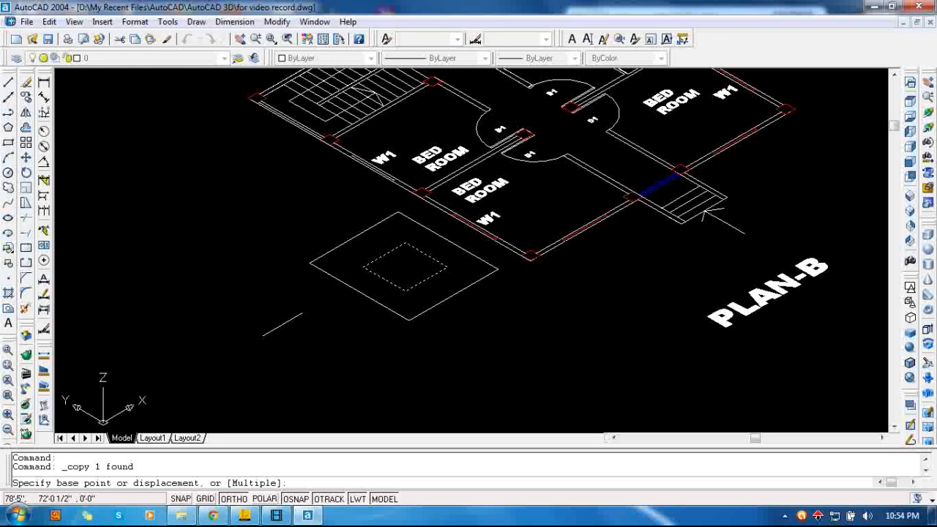
{"action": "key", "text": "ctrl+v"}
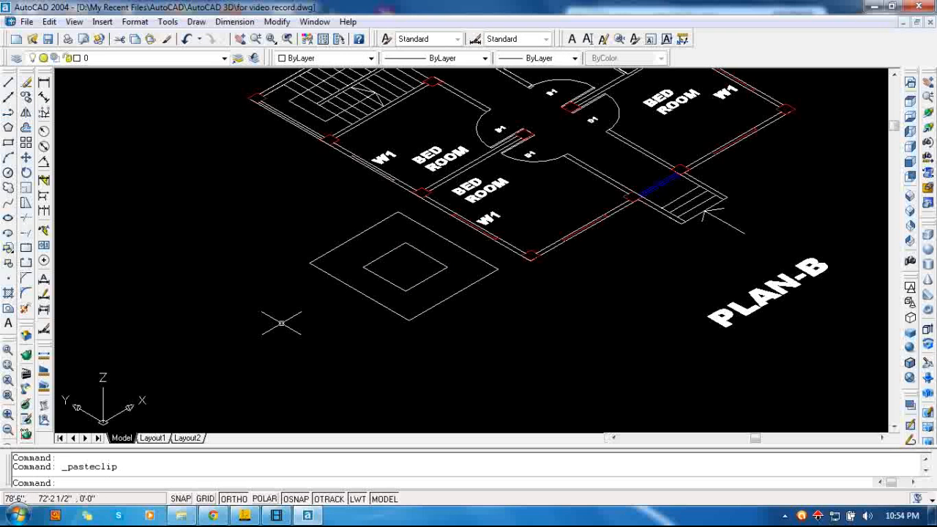
{"action": "left_click", "coordinate": [374, 254]}
{"action": "left_click", "coordinate": [382, 263]}
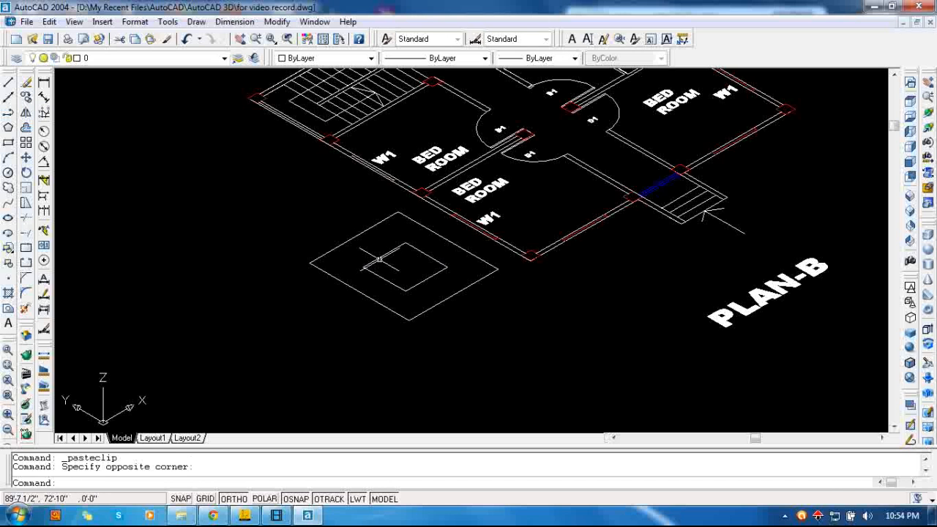
- Copy the inner window rectangle to the clipboard and paste the duplicate in the empty space outside the wall rectangle
{"action": "left_click", "coordinate": [379, 259]}
{"action": "key", "text": "ctrl+c"}
{"action": "key", "text": "ctrl+v"}
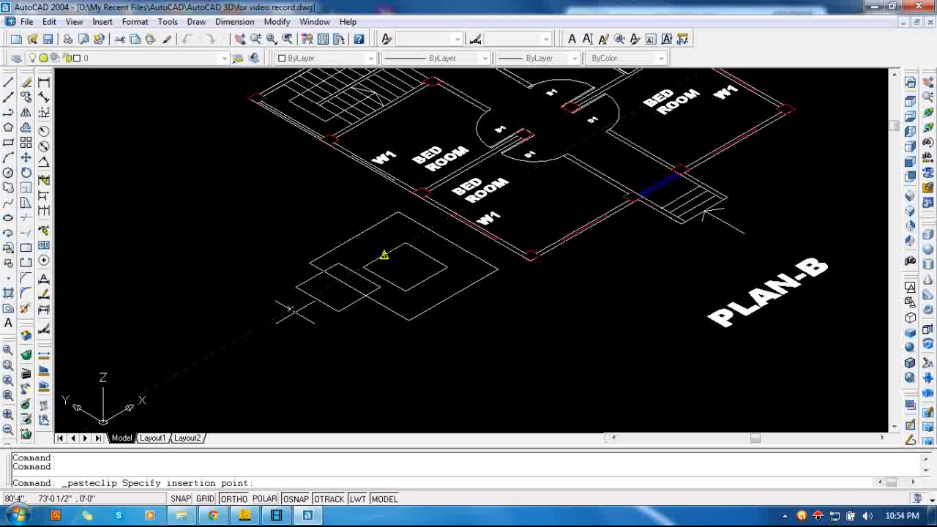
{"action": "left_click", "coordinate": [255, 358]}
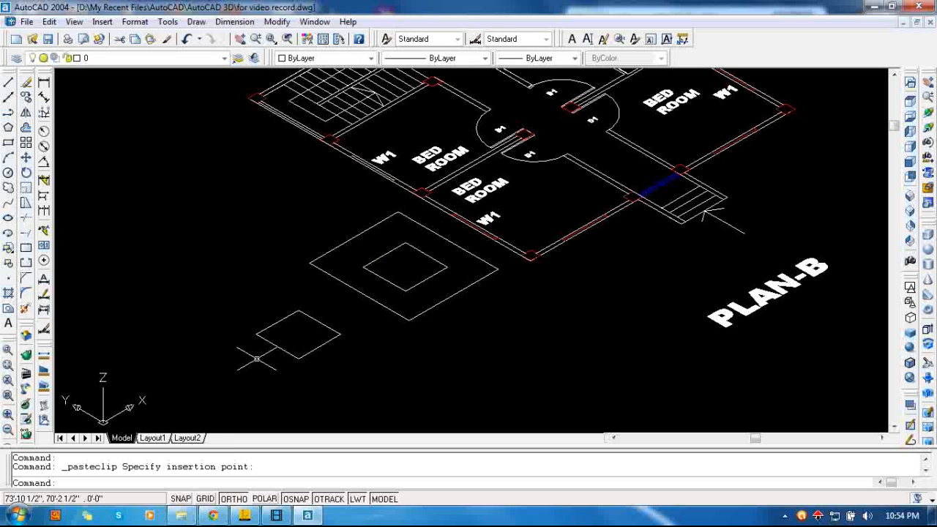
{"action": "key", "text": "Escape"}
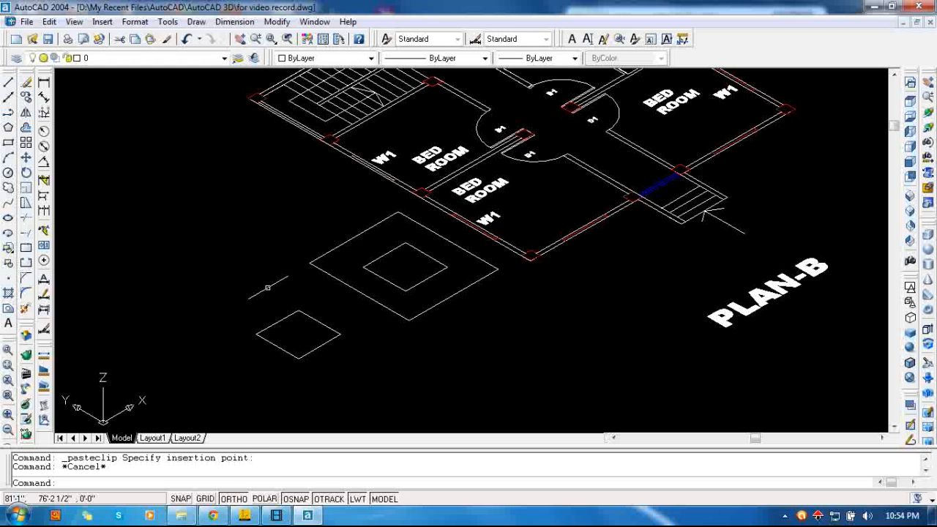
{"action": "scroll", "coordinate": [297, 275], "scroll_direction": "up", "scroll_amount": 1}
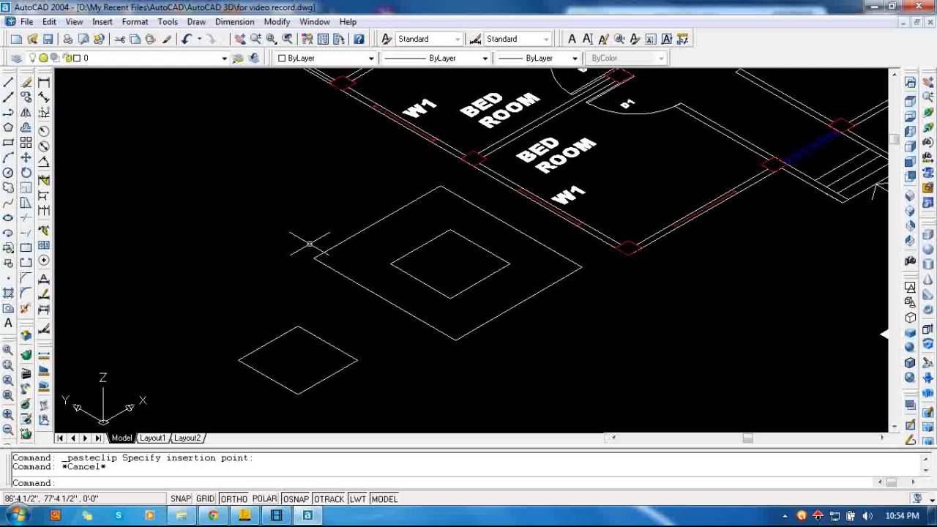
{"action": "key", "text": "Escape"}
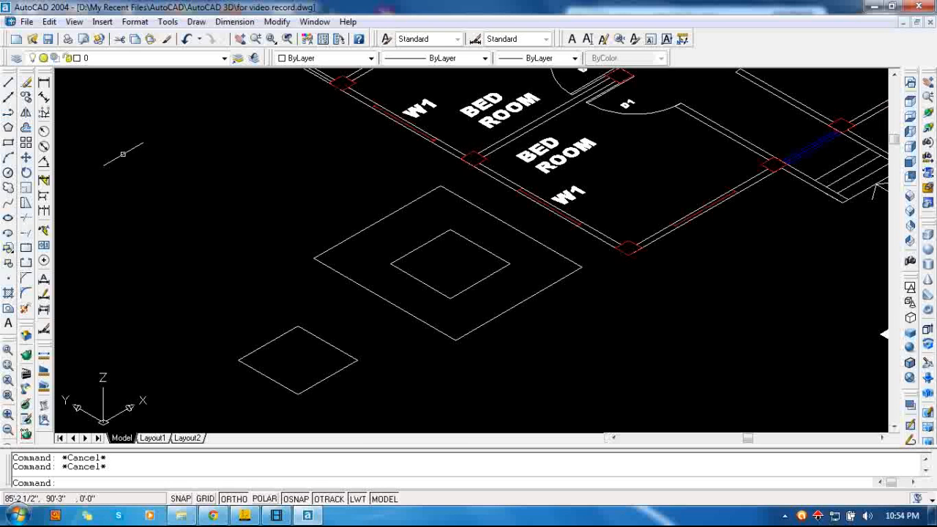
- Offset the pasted window rectangle 3" inward to form the window frame
{"action": "left_click", "coordinate": [27, 128]}
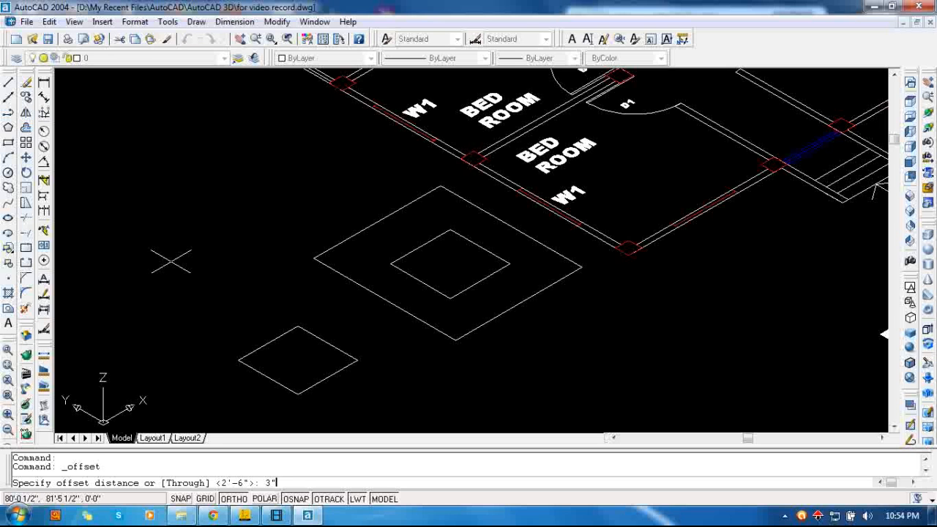
{"action": "key", "text": "Return"}
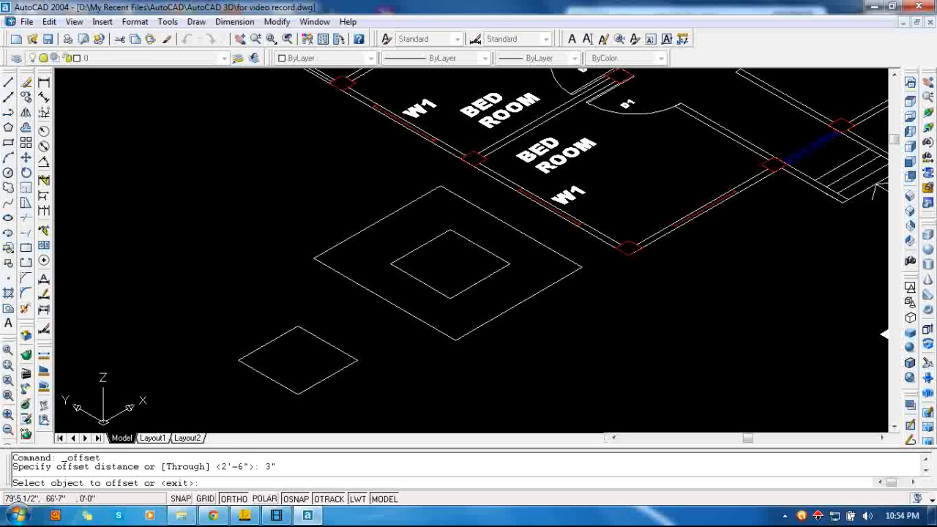
{"action": "left_click", "coordinate": [343, 352]}
{"action": "left_click", "coordinate": [338, 359]}
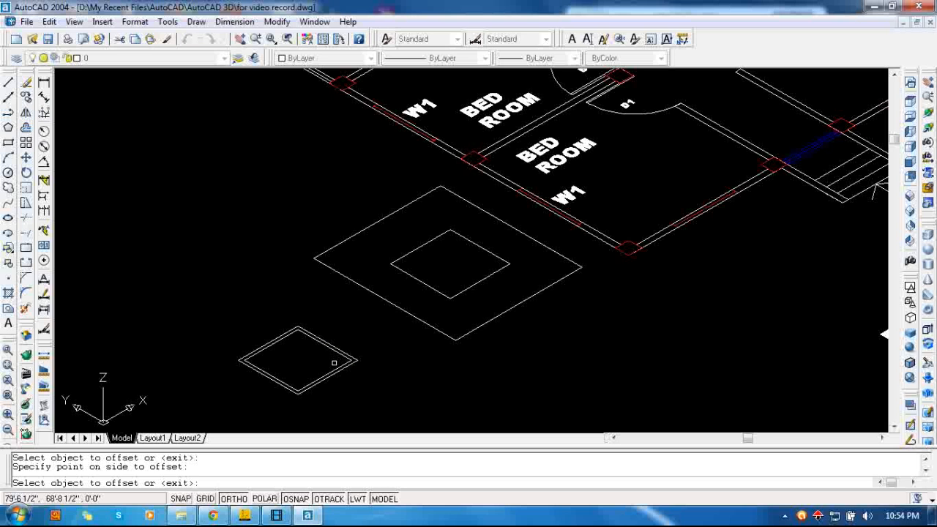
{"action": "key", "text": "Escape"}
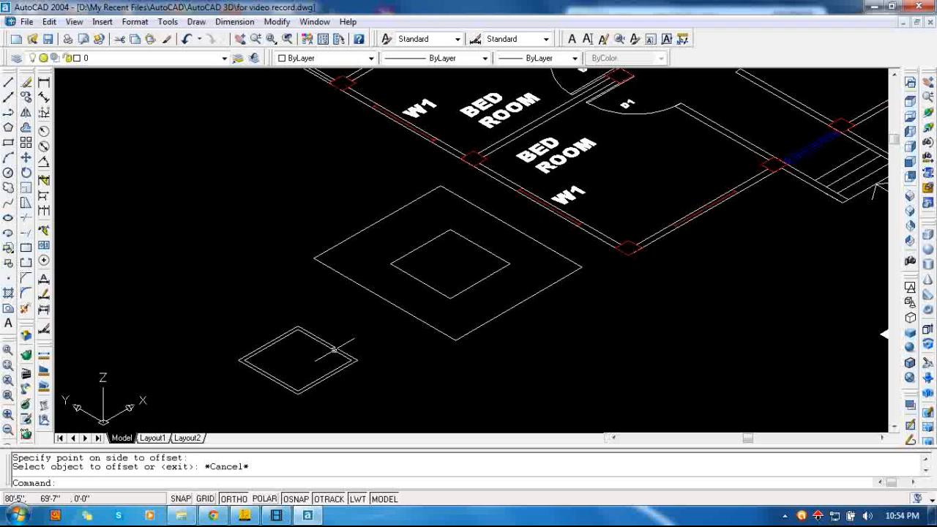
- Copy the frame's inner rectangle to the clipboard and paste the duplicate in the empty space beyond the window frame
{"action": "left_click", "coordinate": [324, 344]}
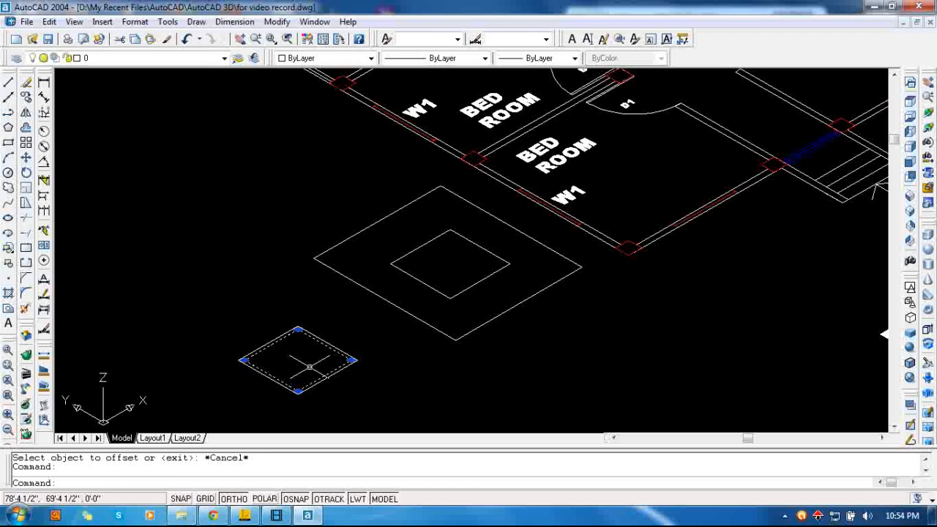
{"action": "key", "text": "ctrl+c"}
{"action": "key", "text": "ctrl+v"}
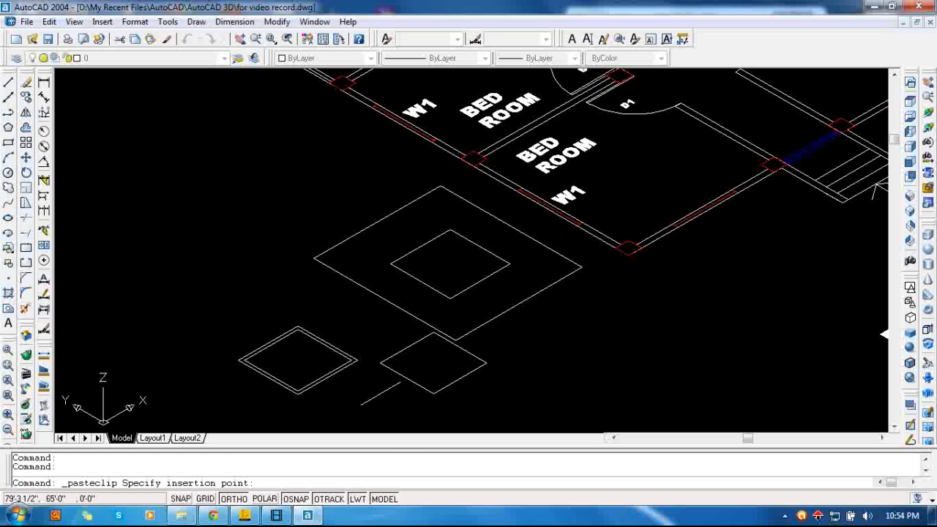
{"action": "left_click", "coordinate": [928, 83]}
{"action": "left_click_drag", "start_coordinate": [458, 393], "coordinate": [472, 327]}
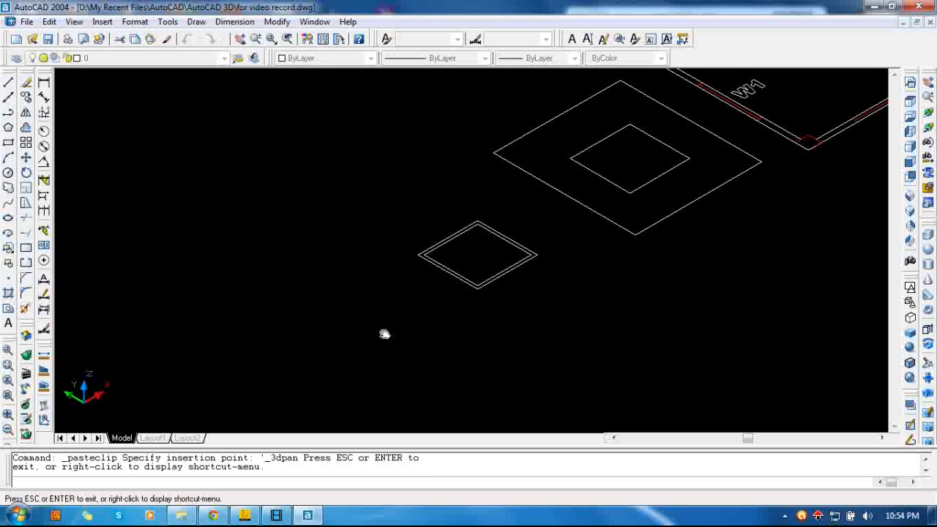
{"action": "key", "text": "Escape"}
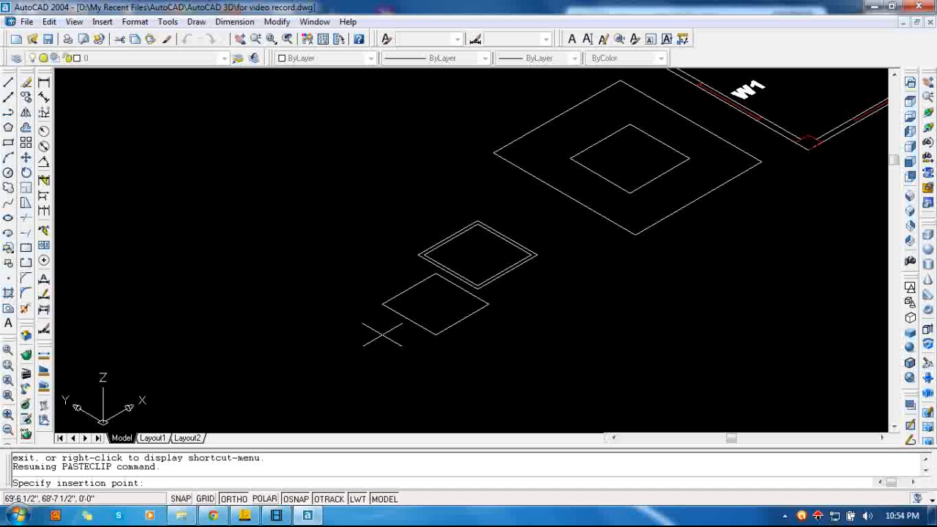
{"action": "left_click", "coordinate": [325, 342]}
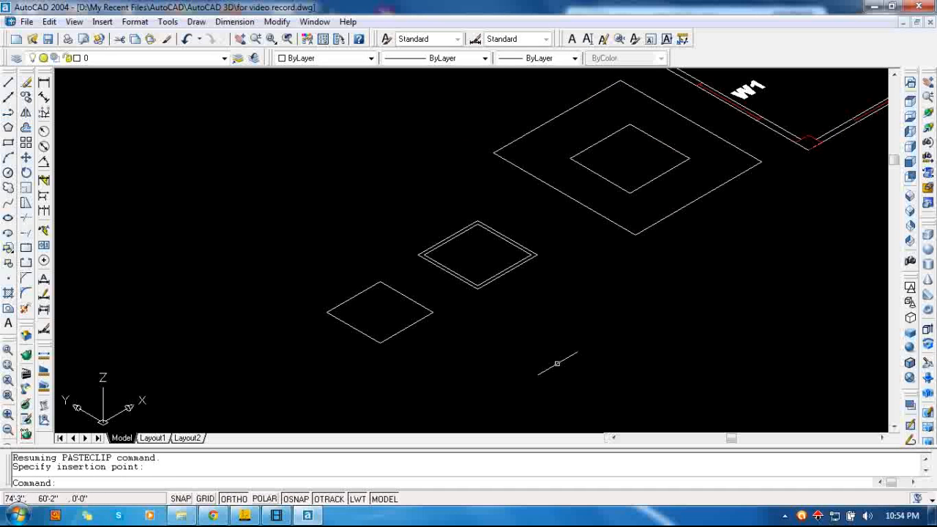
{"action": "middle_click_drag", "start_coordinate": [629, 313], "coordinate": [538, 330]}
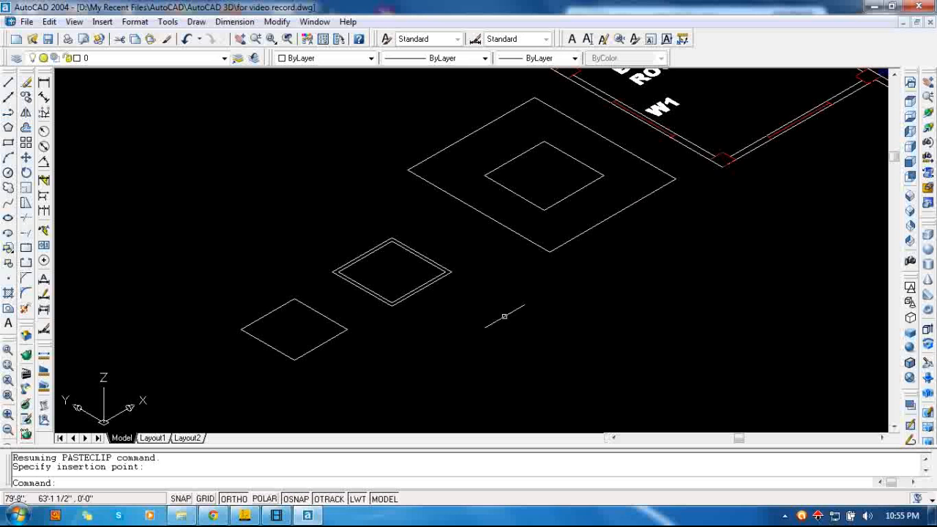
{"action": "middle_click_drag", "start_coordinate": [546, 319], "coordinate": [529, 334]}
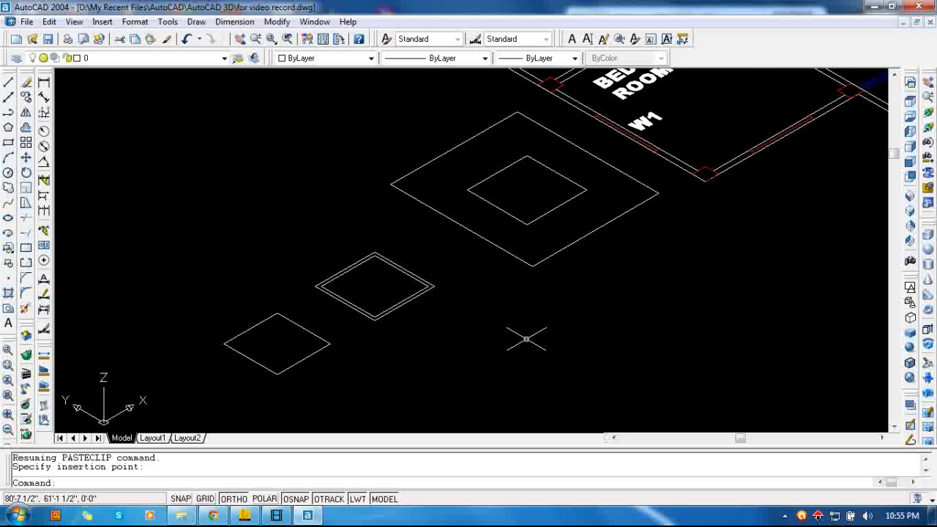
{"action": "scroll", "coordinate": [525, 339], "scroll_direction": "up", "scroll_amount": 3}
{"action": "scroll", "coordinate": [423, 307], "scroll_direction": "down", "scroll_amount": 2}
{"action": "middle_click_drag", "start_coordinate": [429, 295], "coordinate": [506, 321]}
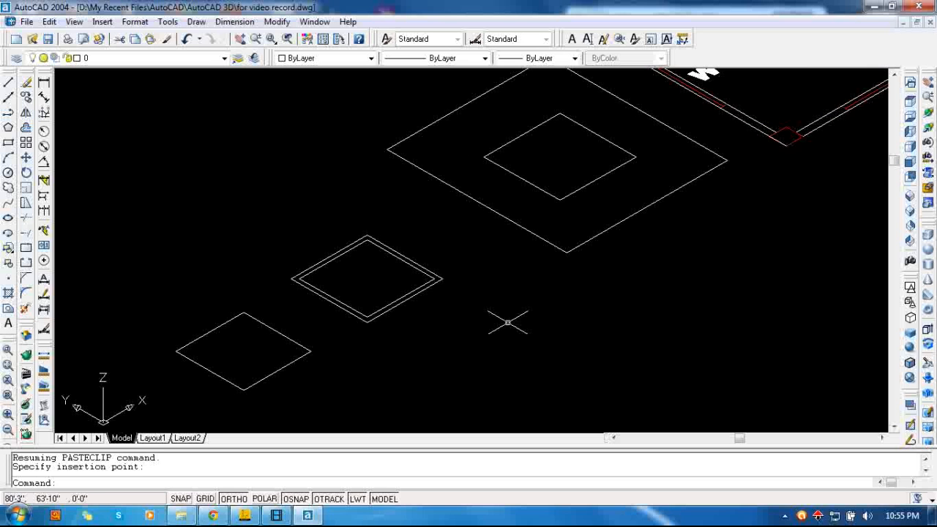
{"action": "scroll", "coordinate": [507, 322], "scroll_direction": "up", "scroll_amount": 2}
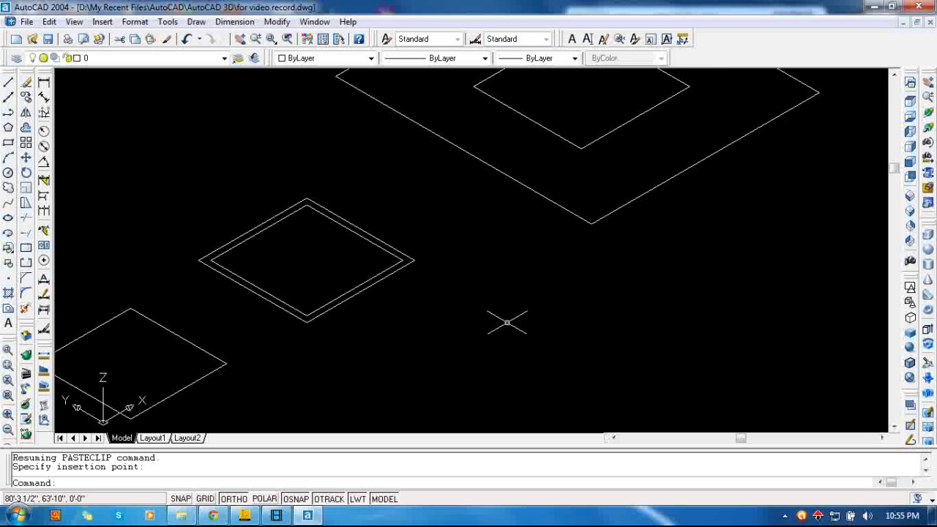
{"action": "scroll", "coordinate": [507, 322], "scroll_direction": "down", "scroll_amount": 2}
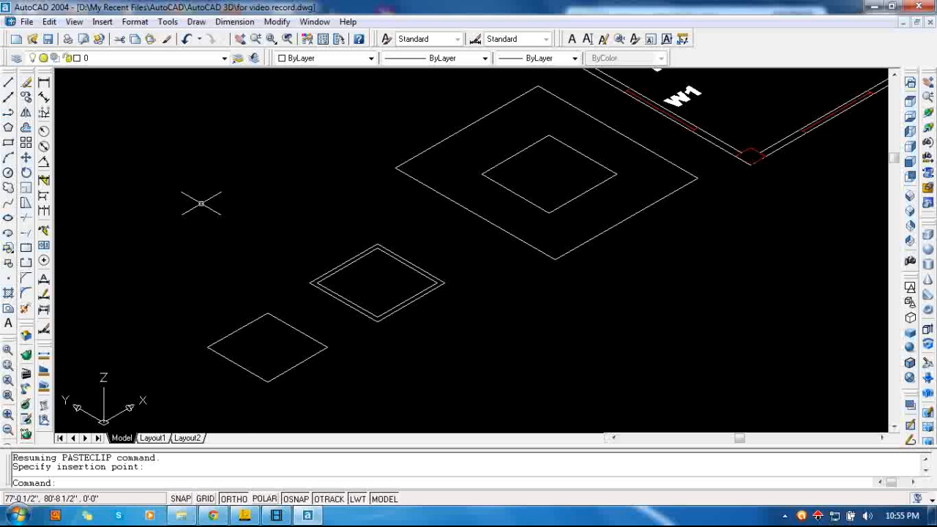
- Draw a centre line across the window frame's inner rectangle, between the midpoints of two opposite edges
{"action": "scroll", "coordinate": [187, 192], "scroll_direction": "up", "scroll_amount": 1}
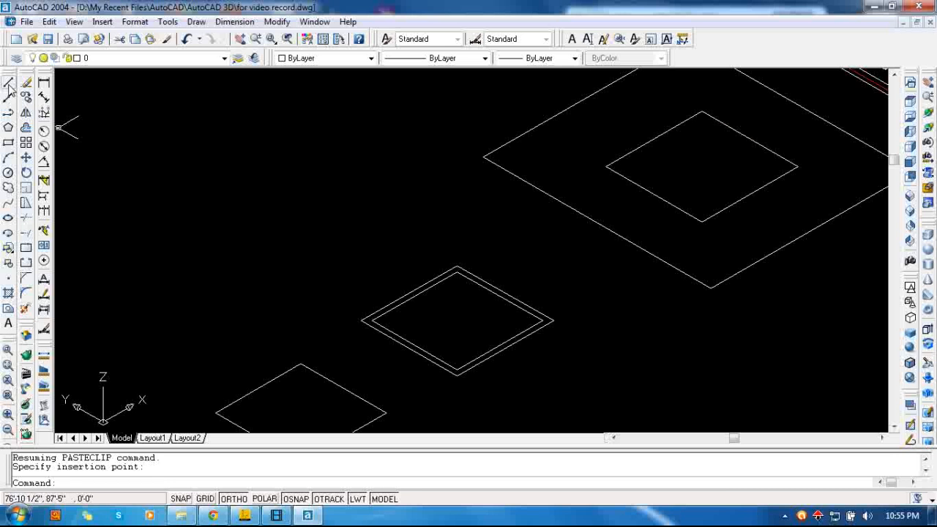
{"action": "left_click", "coordinate": [10, 85]}
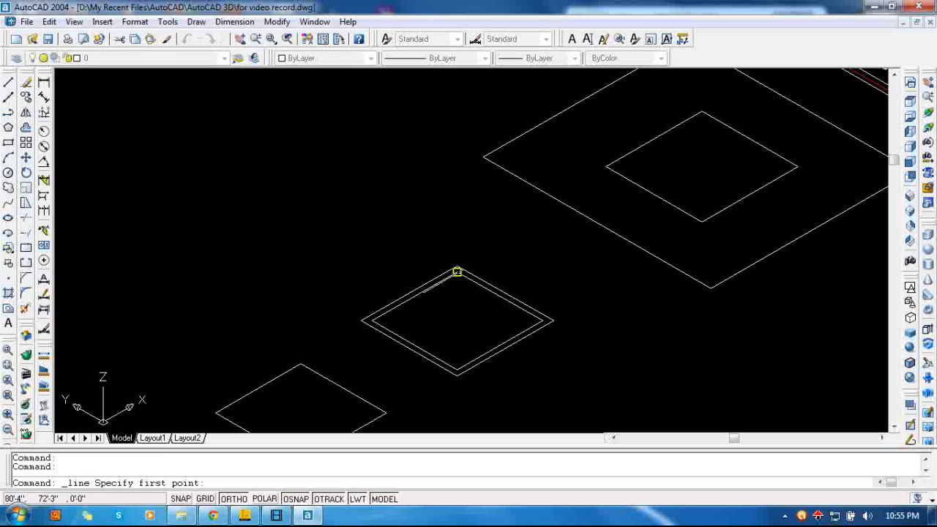
{"action": "left_click", "coordinate": [499, 297]}
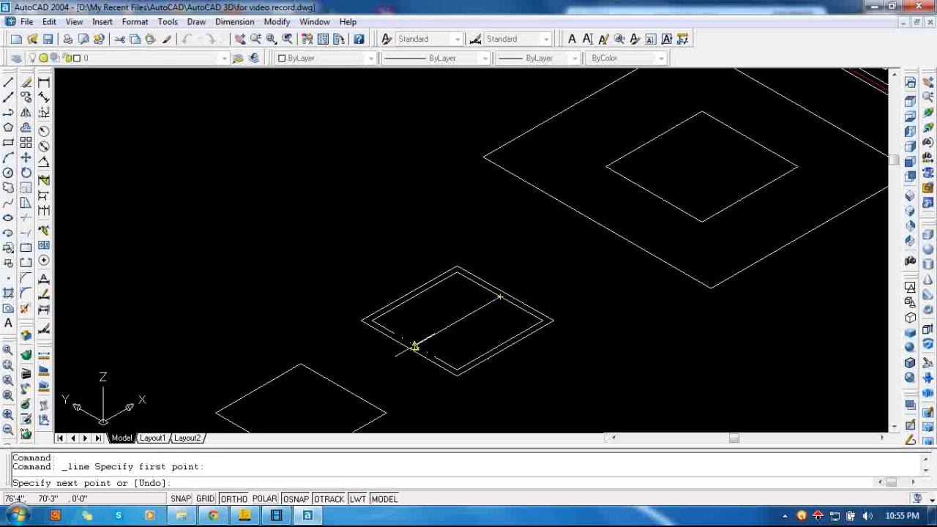
{"action": "left_click", "coordinate": [414, 345]}
{"action": "key", "text": "Escape"}
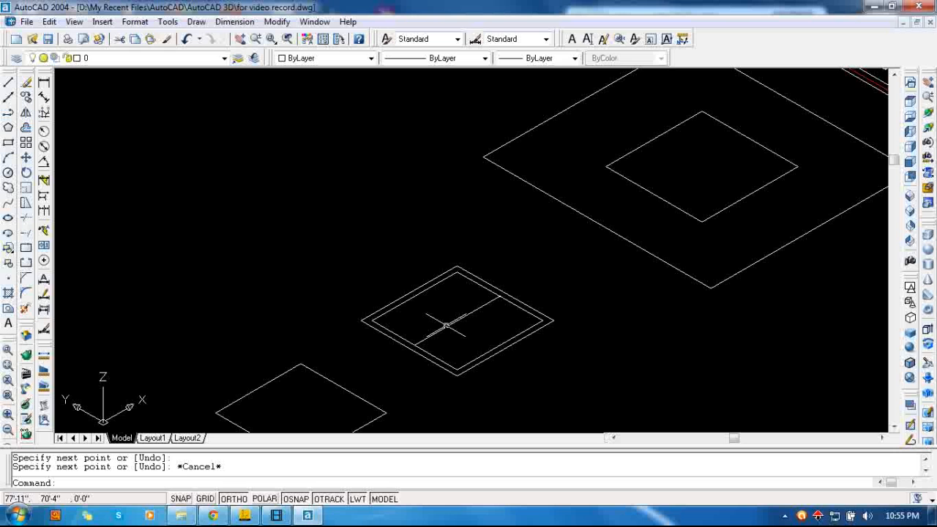
- Offset the window frame's centre line 1.5" to both sides and erase the original centre line
{"action": "left_click", "coordinate": [25, 127]}
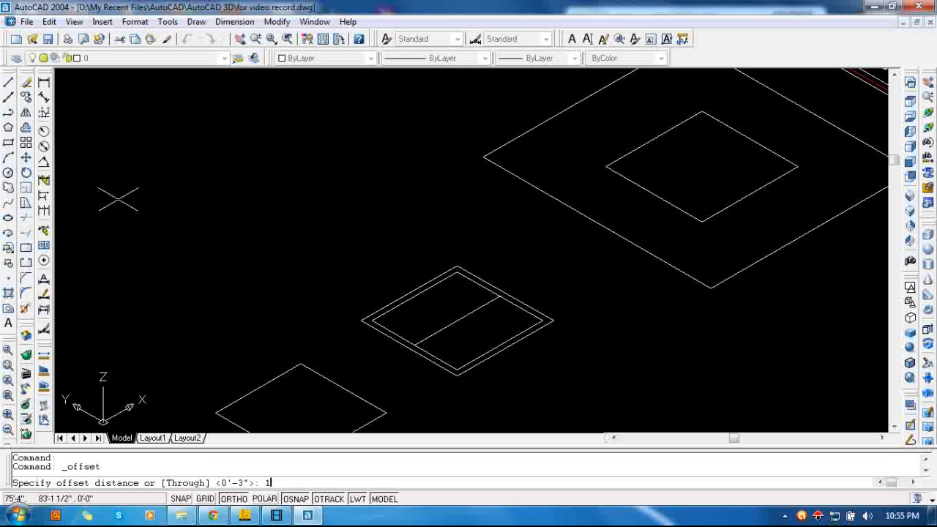
{"action": "key", "text": "Return"}
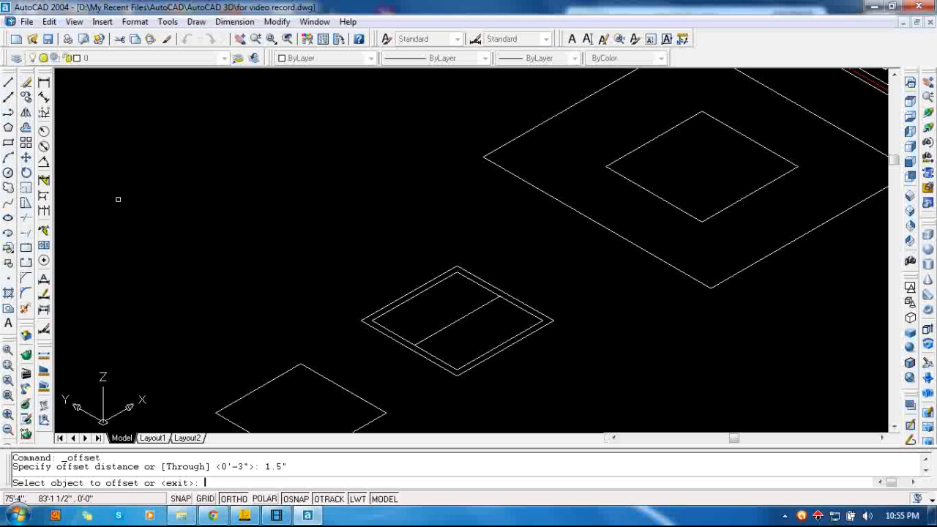
{"action": "left_click", "coordinate": [441, 329]}
{"action": "left_click", "coordinate": [439, 334]}
{"action": "left_click", "coordinate": [440, 328]}
{"action": "left_click", "coordinate": [439, 326]}
{"action": "left_click", "coordinate": [441, 328]}
{"action": "left_click", "coordinate": [437, 321]}
{"action": "scroll", "coordinate": [442, 324], "scroll_direction": "up", "scroll_amount": 3}
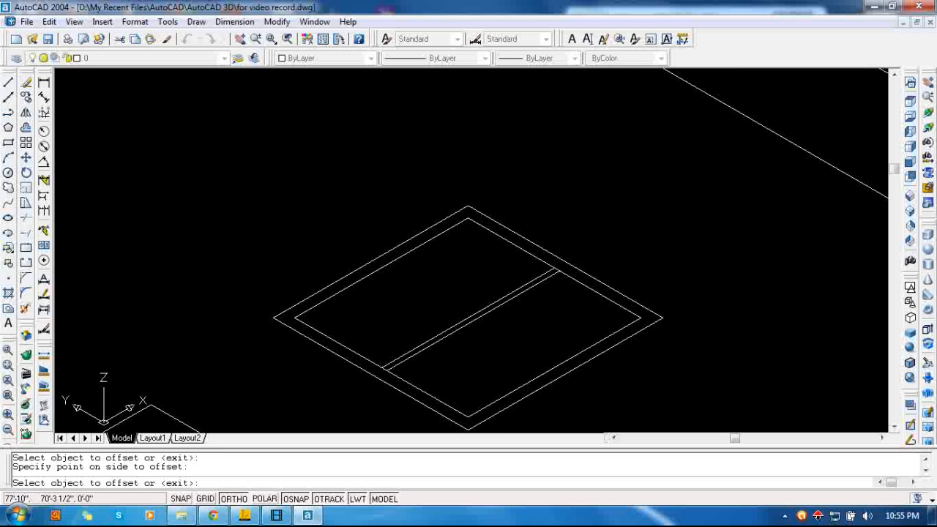
{"action": "left_click", "coordinate": [442, 332]}
{"action": "left_click", "coordinate": [423, 313]}
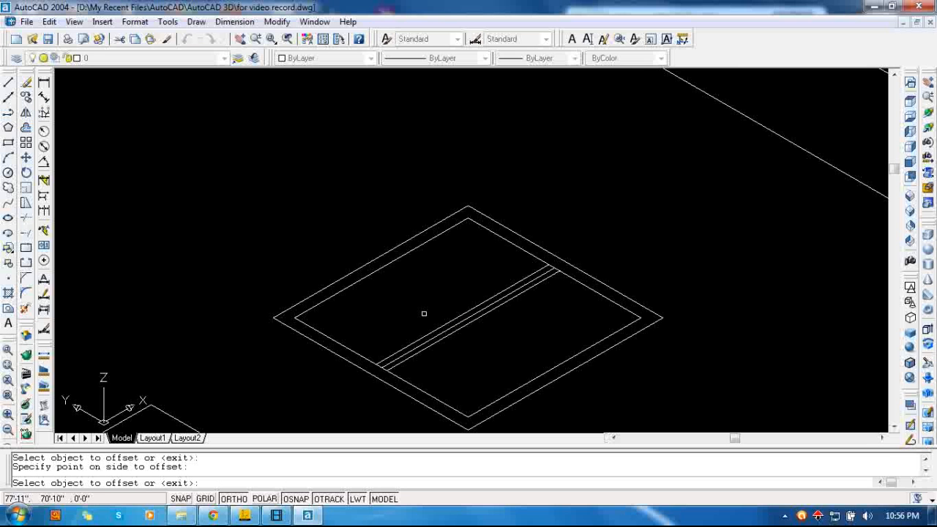
{"action": "key", "text": "Escape"}
{"action": "left_click", "coordinate": [448, 329]}
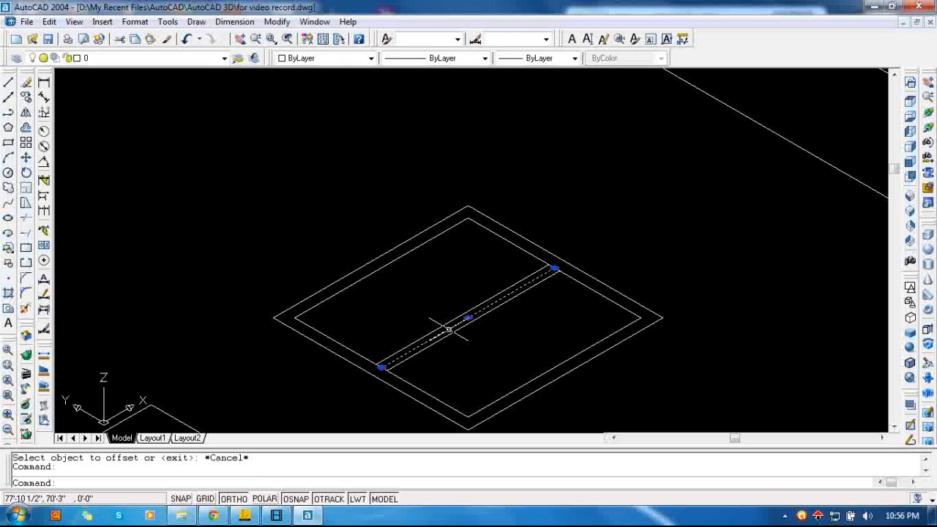
{"action": "key", "text": "Delete"}
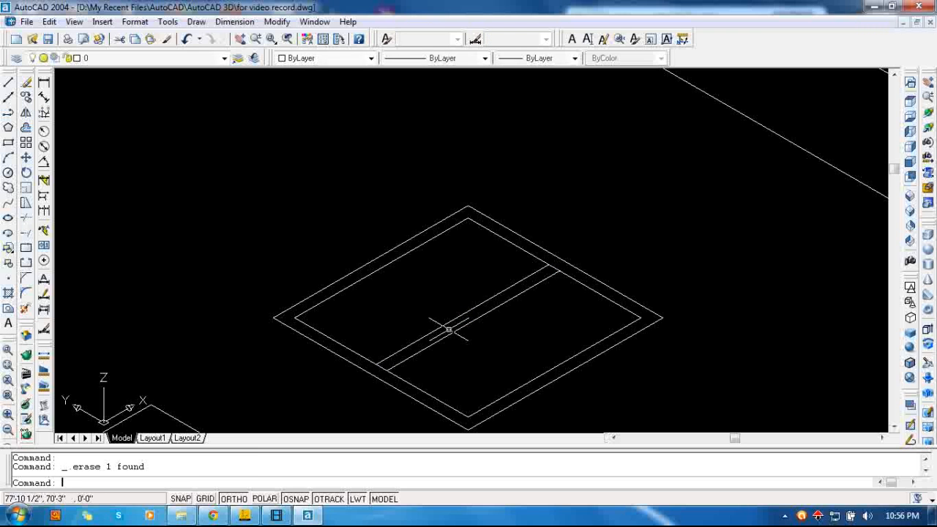
- Draw two pane rectangles inside the window frame, each from an inner frame corner to the nearer offset line's far end
{"action": "left_click", "coordinate": [8, 142]}
{"action": "left_click", "coordinate": [293, 318]}
{"action": "left_click", "coordinate": [548, 265]}
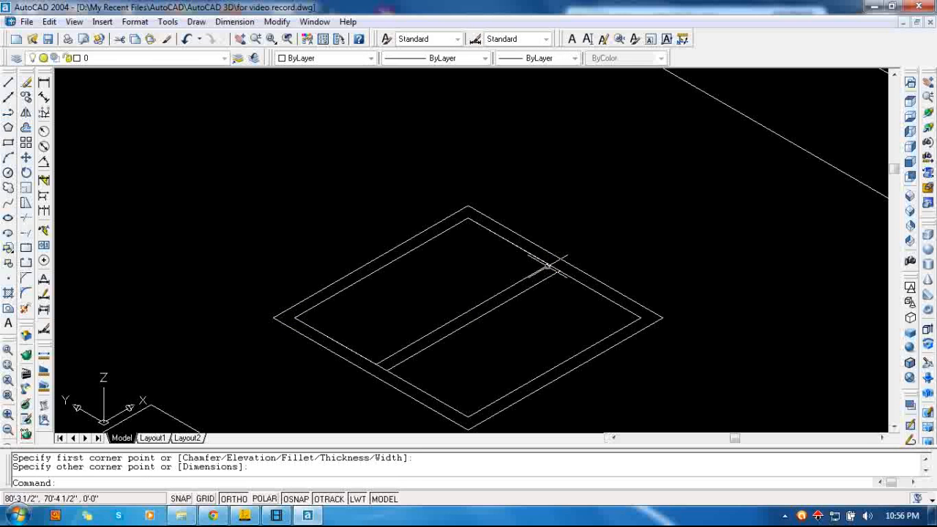
{"action": "key", "text": "Escape"}
{"action": "left_click", "coordinate": [8, 142]}
{"action": "left_click", "coordinate": [379, 364]}
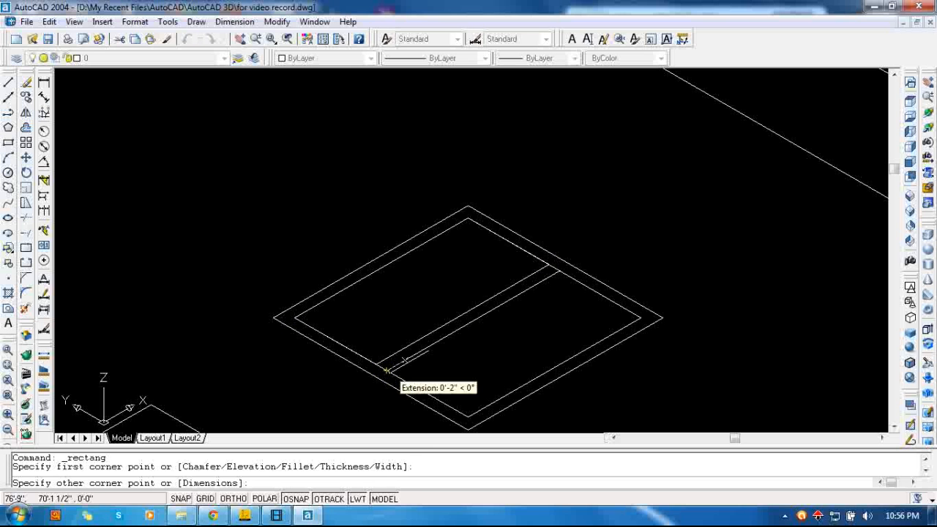
{"action": "left_click", "coordinate": [642, 318]}
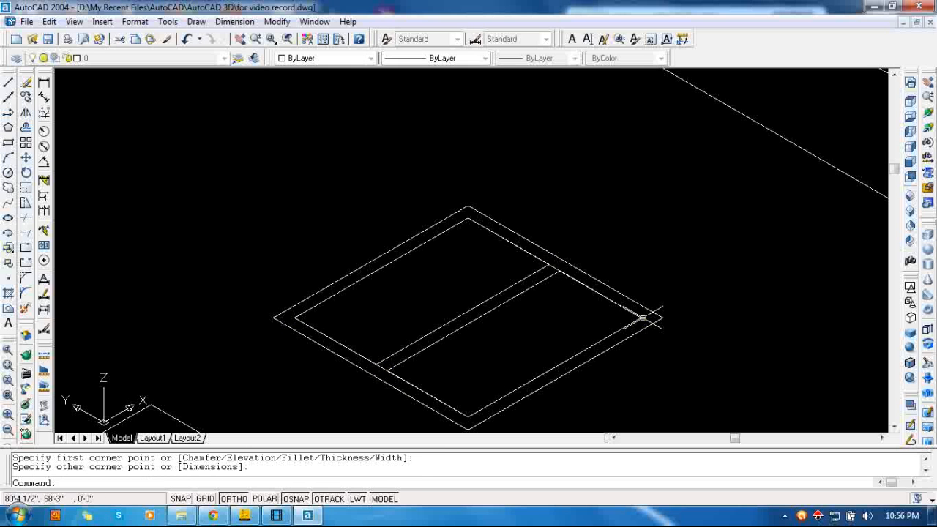
{"action": "key", "text": "Escape"}
- Erase the window frame's full inner rectangle, keeping the two pane rectangles
{"action": "left_click", "coordinate": [554, 265]}
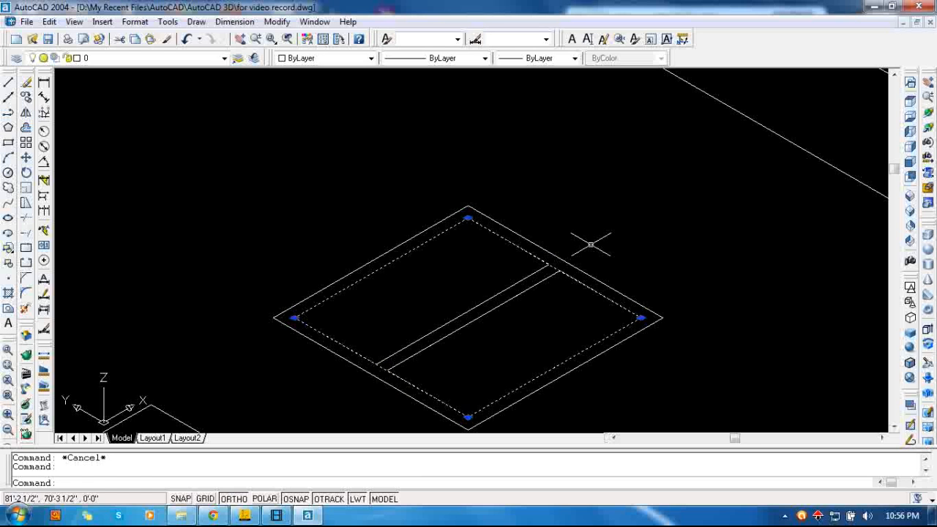
{"action": "key", "text": "Delete"}
{"action": "scroll", "coordinate": [592, 244], "scroll_direction": "down", "scroll_amount": 4}
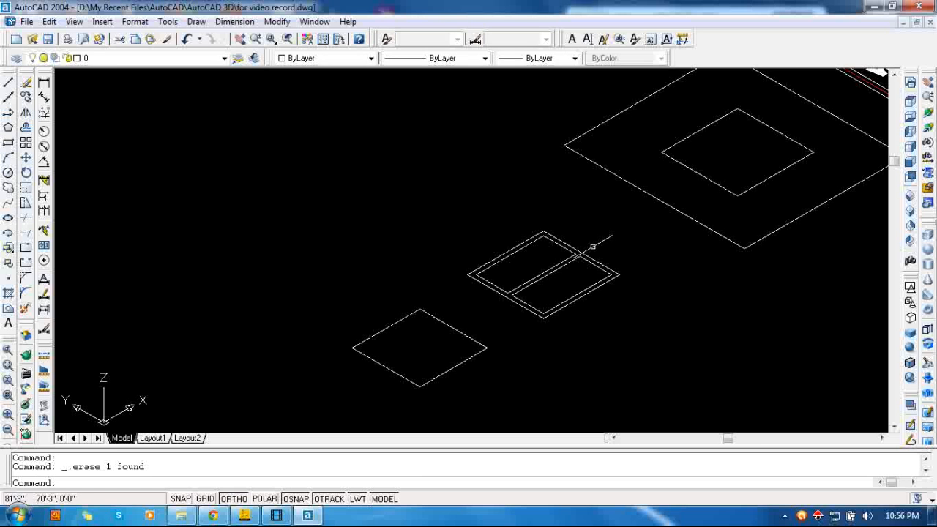
{"action": "middle_click_drag", "start_coordinate": [601, 240], "coordinate": [603, 232]}
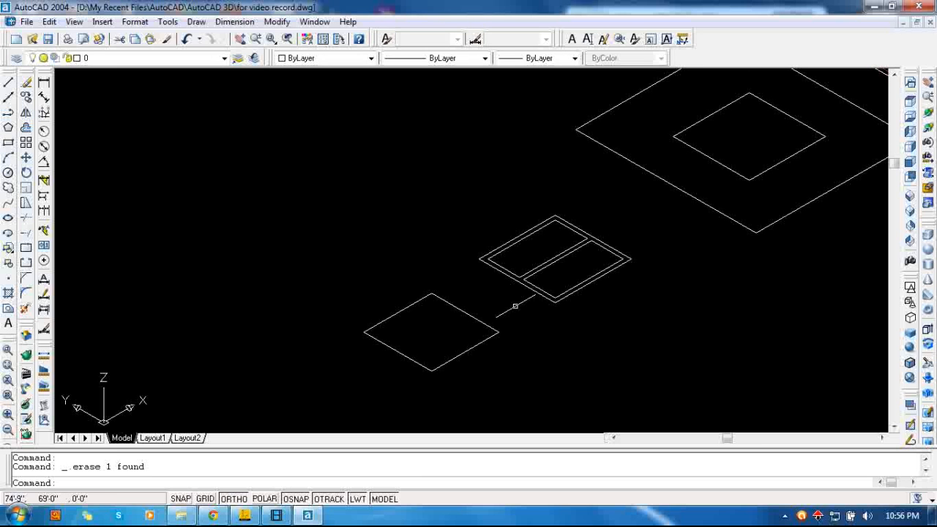
{"action": "left_click", "coordinate": [480, 322]}
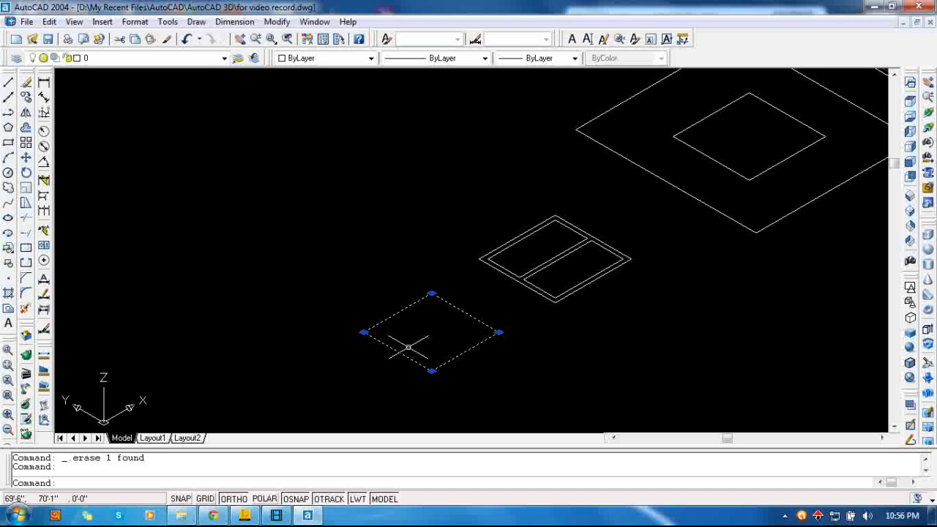
{"action": "key", "text": "Escape"}
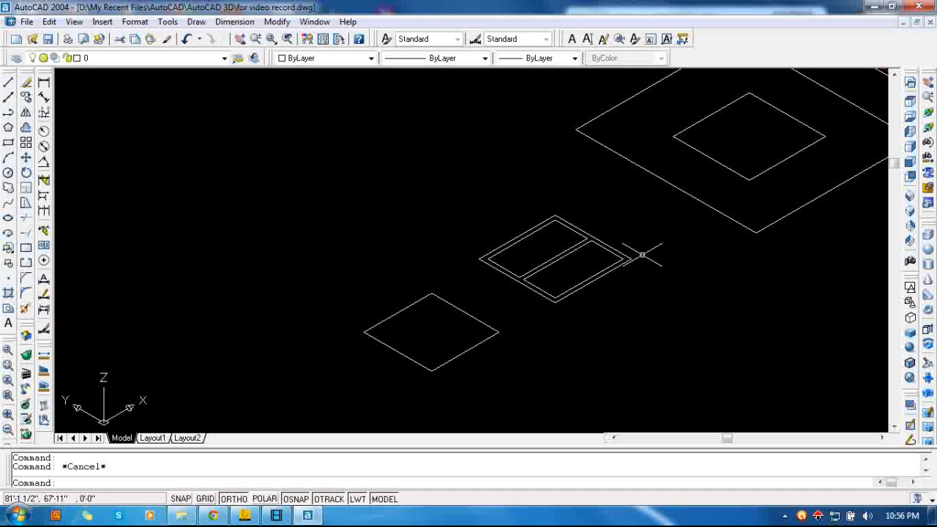
{"action": "middle_click_drag", "start_coordinate": [669, 254], "coordinate": [568, 276]}
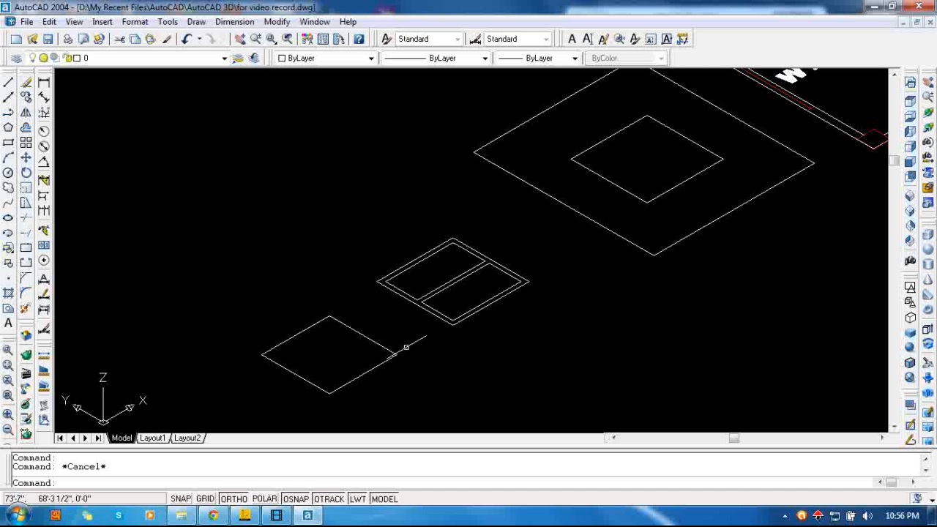
{"action": "left_click", "coordinate": [370, 339]}
{"action": "key", "text": "Escape"}
{"action": "mouse_move", "coordinate": [605, 316]}
{"action": "middle_mouse_down"}
{"action": "mouse_move", "coordinate": [619, 310]}
{"action": "mouse_move", "coordinate": [577, 330]}
{"action": "middle_mouse_up"}
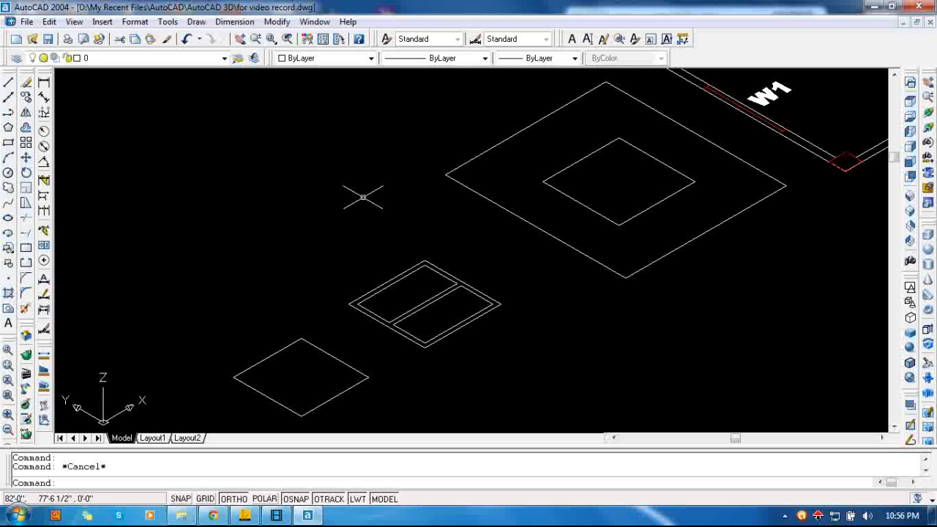
- Extrude the outer wall rectangle and the W1 opening rectangle inside it to a height of 5" with zero taper
{"action": "type", "text": "ext"}
{"action": "key", "text": "Return"}
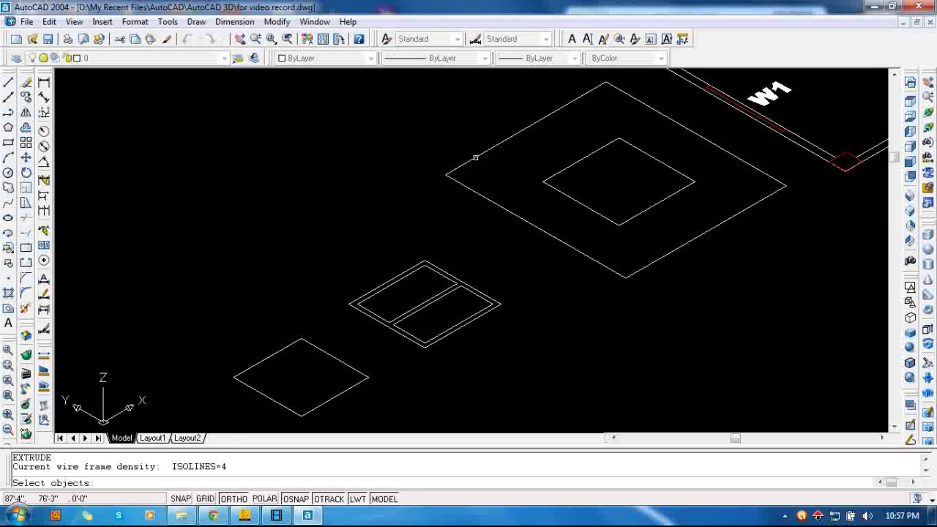
{"action": "left_click", "coordinate": [473, 157]}
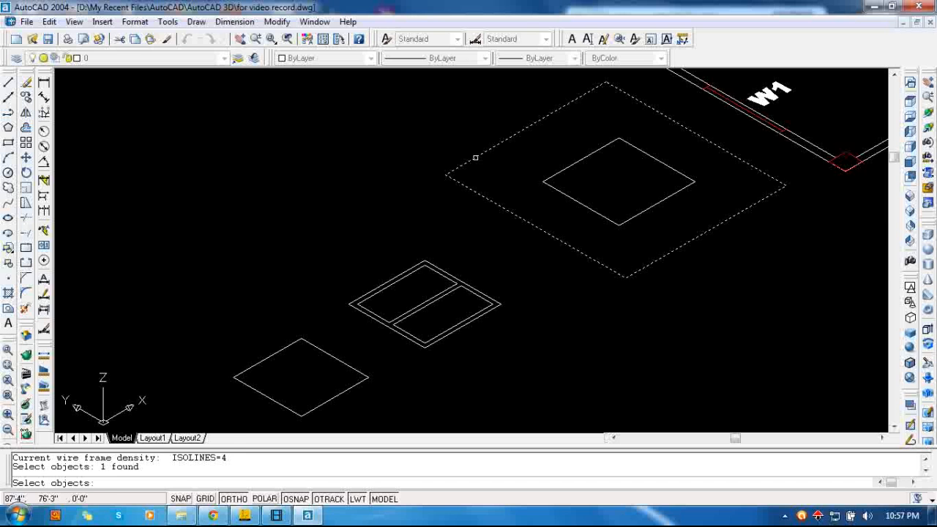
{"action": "left_click", "coordinate": [571, 166]}
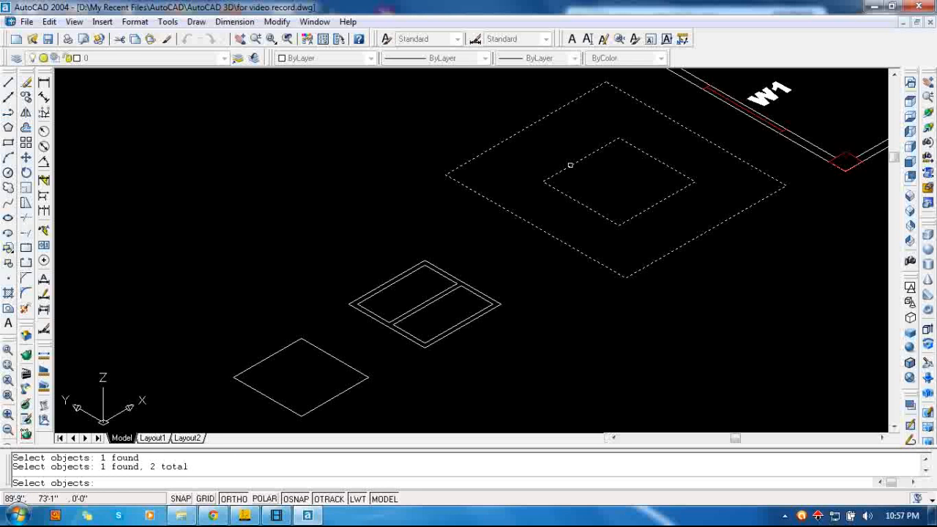
{"action": "key", "text": "Return"}
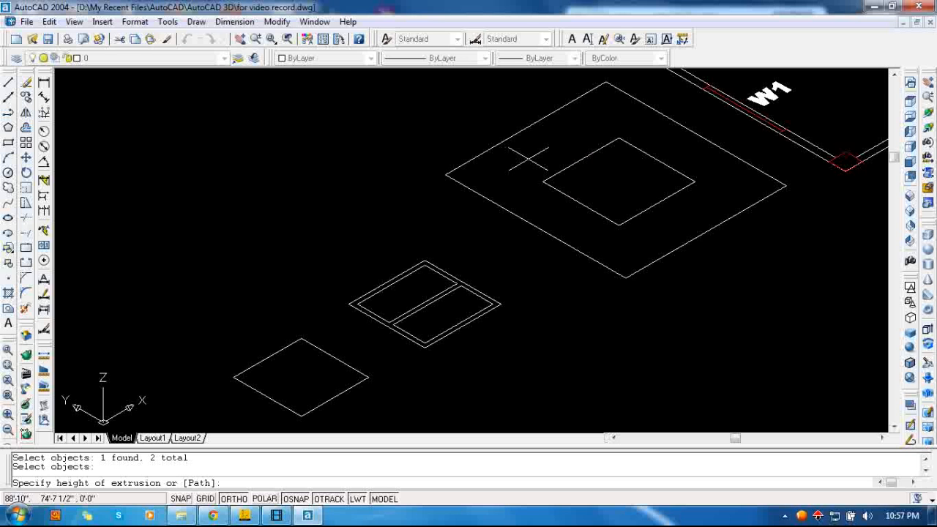
{"action": "type", "text": "5\""}
{"action": "key", "text": "Return"}
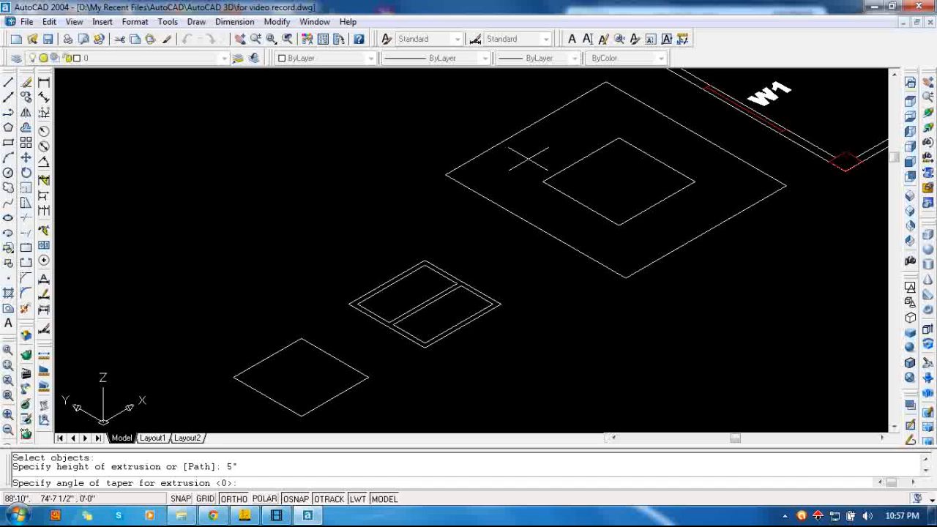
{"action": "key", "text": "Return"}
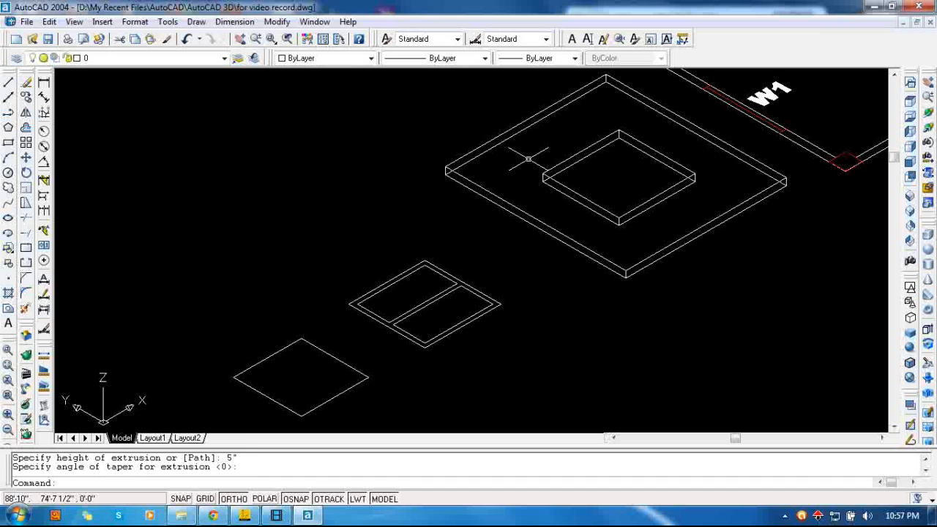
- Preview the extruded wall and opening solids in flat shading and switch the view to 3D wireframe
{"action": "middle_click_drag", "start_coordinate": [836, 240], "coordinate": [788, 263]}
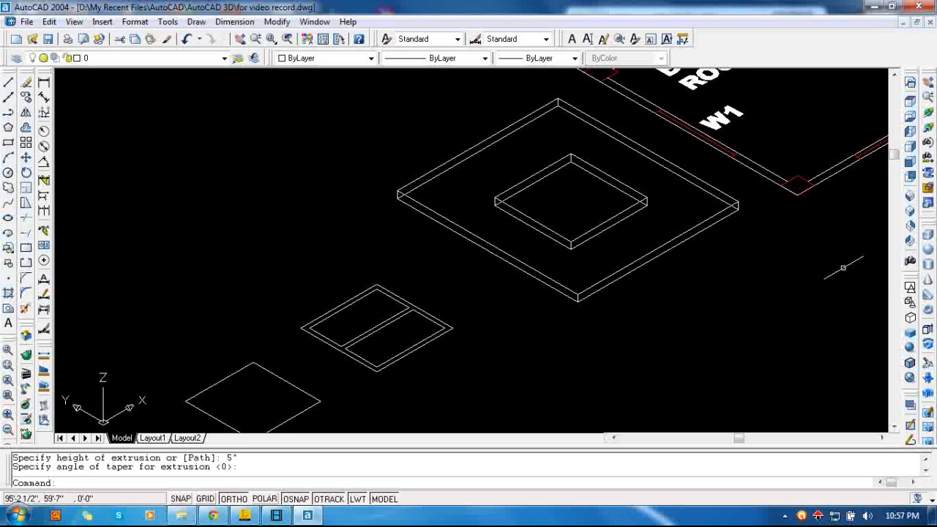
{"action": "left_click", "coordinate": [910, 333]}
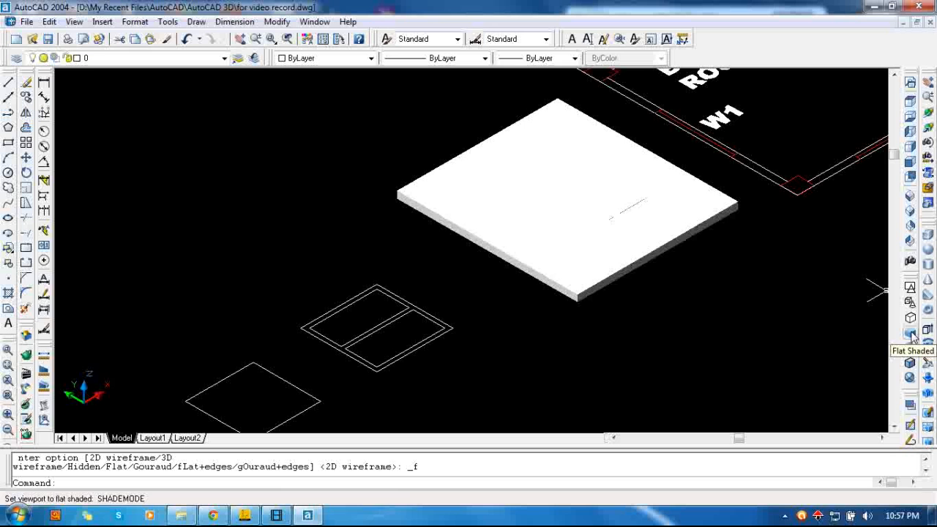
{"action": "left_click", "coordinate": [910, 303]}
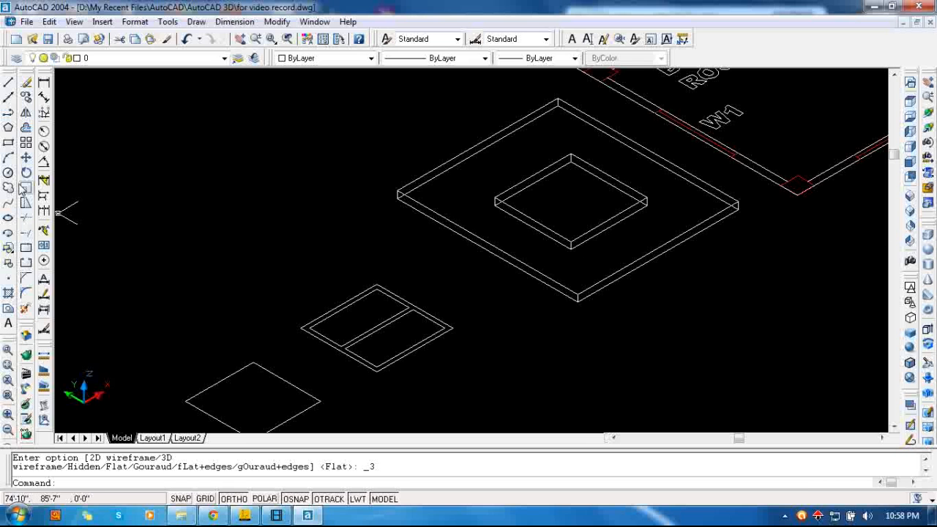
{"action": "right_click", "coordinate": [45, 76]}
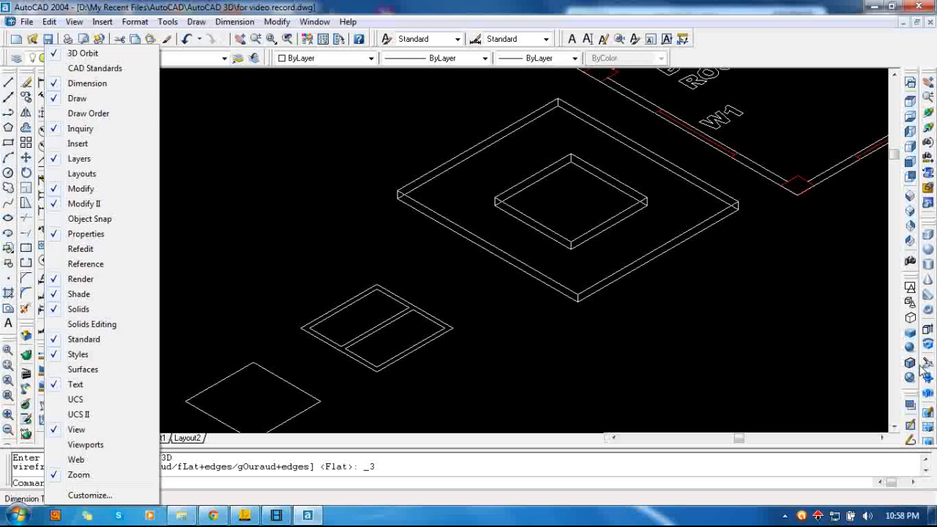
{"action": "left_click", "coordinate": [790, 341]}
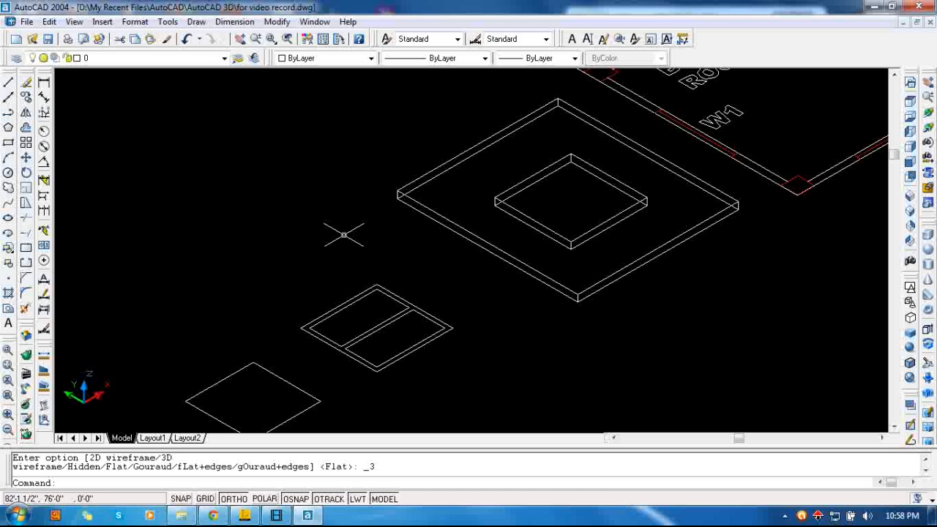
- Extrude the window frame's outer rectangle and its two pane rectangles to a height of 5" with zero taper
{"action": "mouse_move", "coordinate": [357, 223]}
{"action": "middle_mouse_down"}
{"action": "mouse_move", "coordinate": [378, 221]}
{"action": "mouse_move", "coordinate": [385, 209]}
{"action": "middle_mouse_up"}
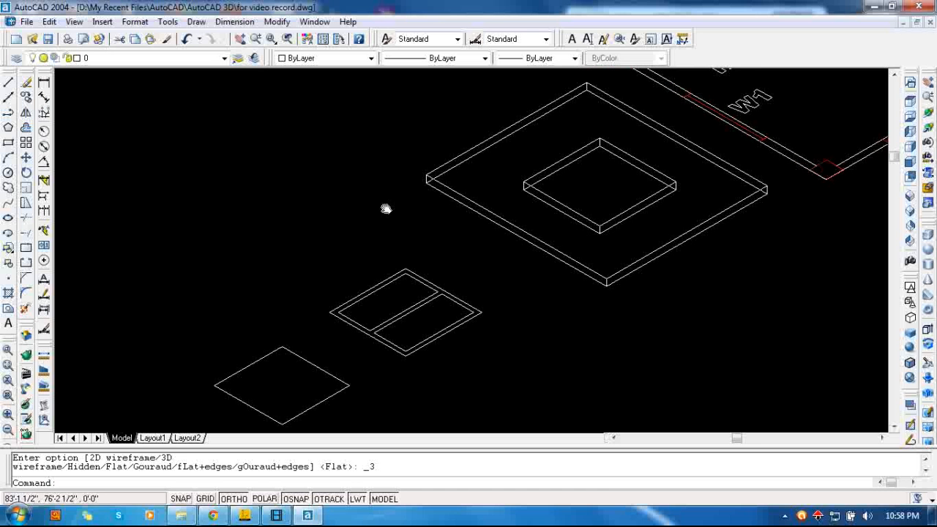
{"action": "left_click", "coordinate": [433, 291]}
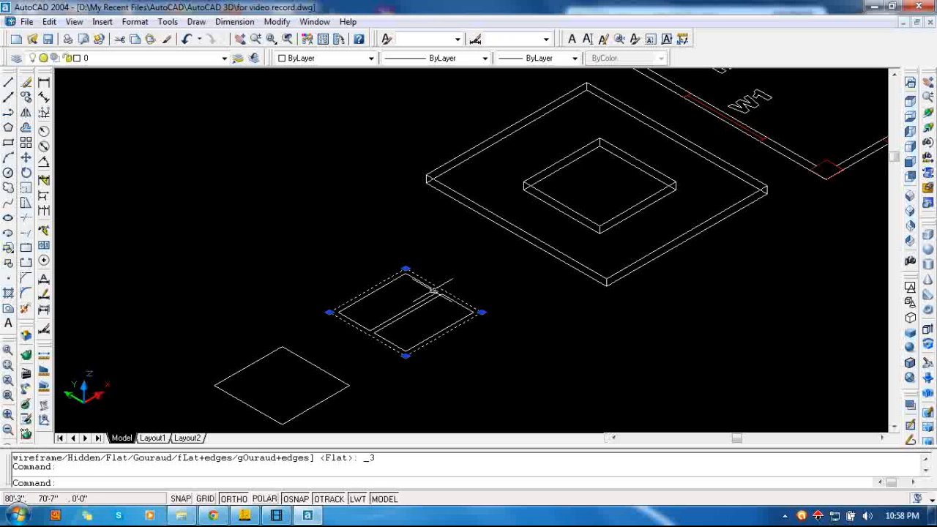
{"action": "key", "text": "Escape"}
{"action": "type", "text": "ext"}
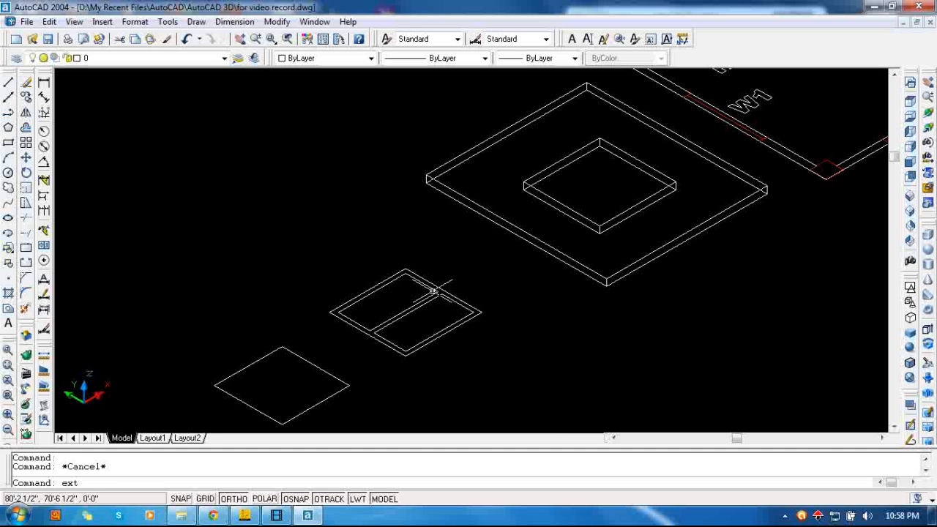
{"action": "key", "text": "Return"}
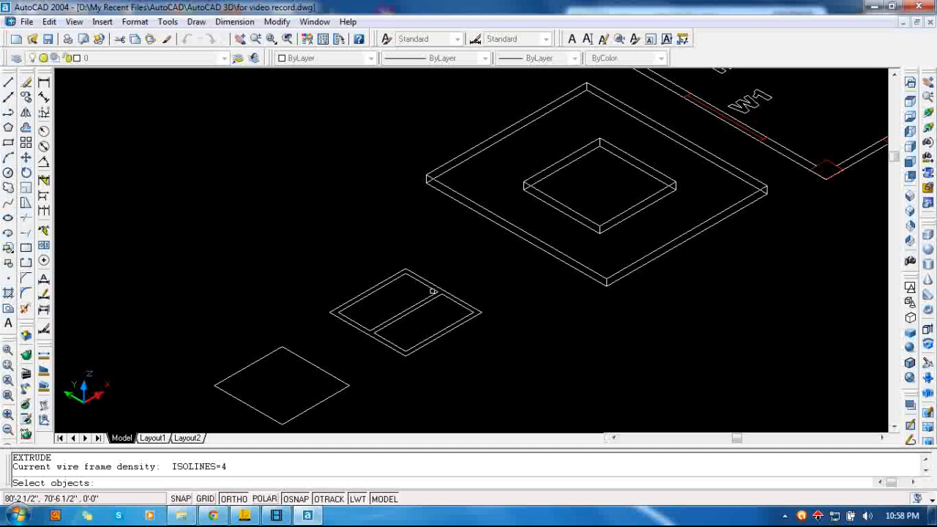
{"action": "left_click", "coordinate": [421, 279]}
{"action": "left_click", "coordinate": [421, 284]}
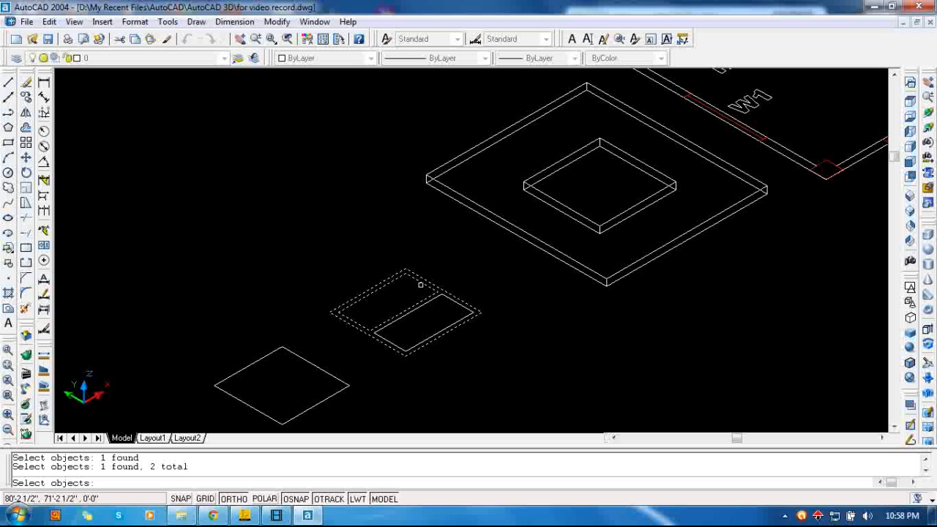
{"action": "left_click", "coordinate": [448, 301]}
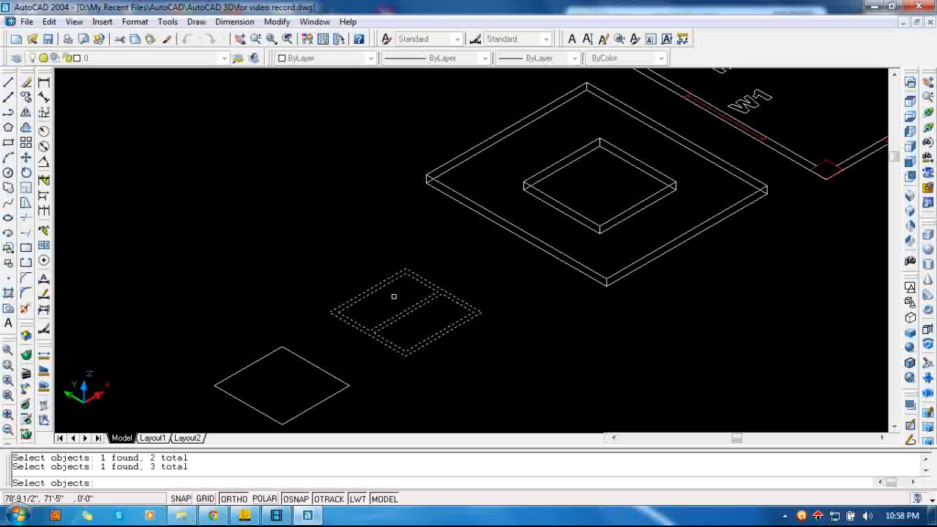
{"action": "key", "text": "Return"}
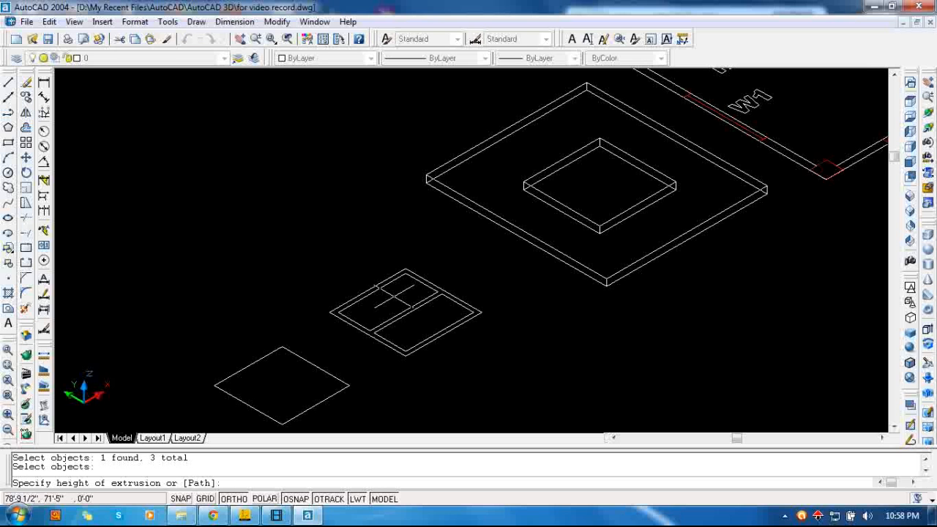
{"action": "type", "text": "5\""}
{"action": "key", "text": "Return"}
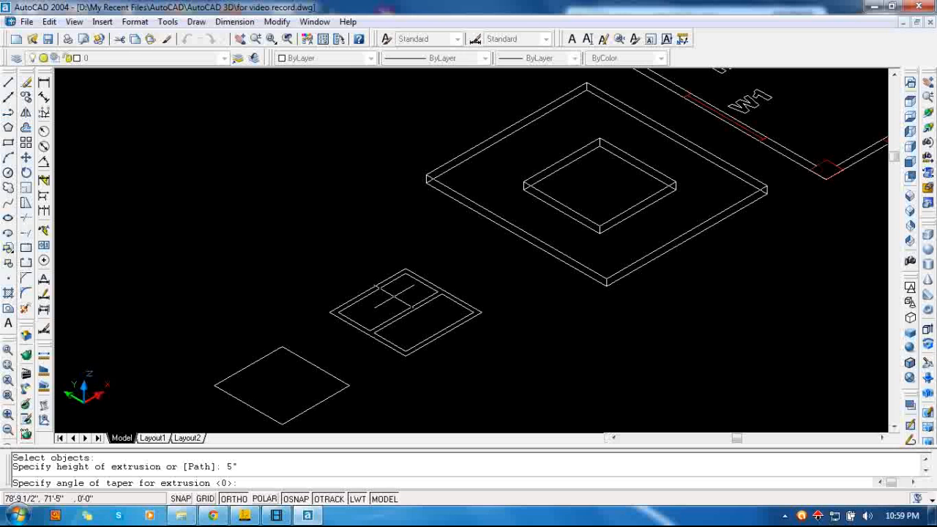
{"action": "key", "text": "Return"}
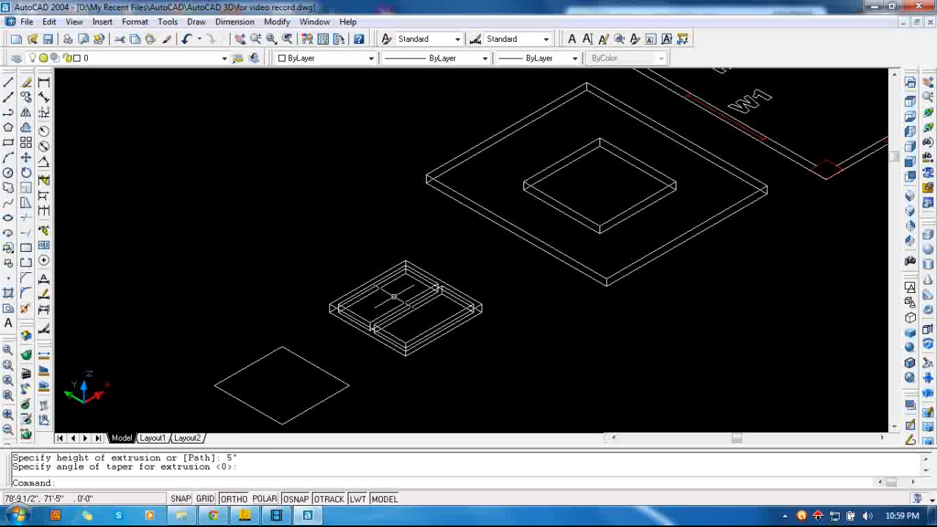
- Inspect the extruded window frame in flat shading and return to 3D wireframe
{"action": "left_click", "coordinate": [916, 334]}
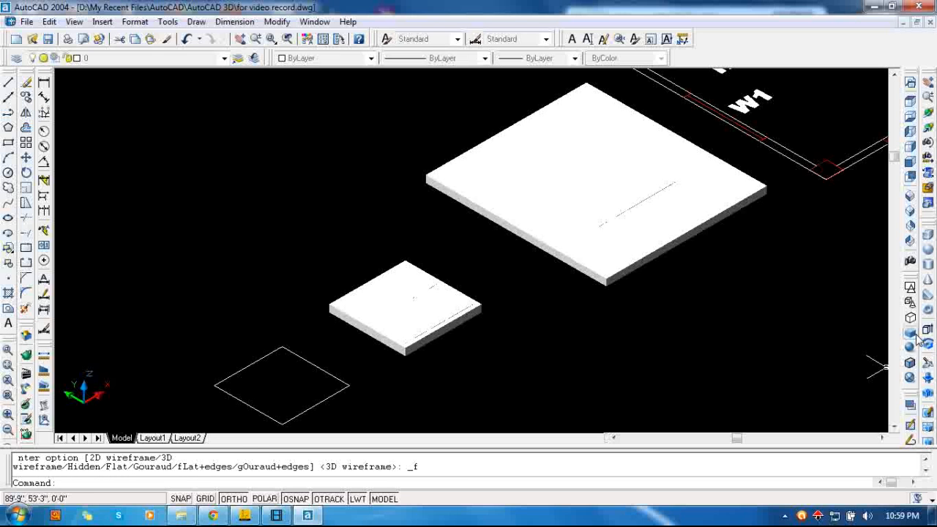
{"action": "key", "text": "Escape"}
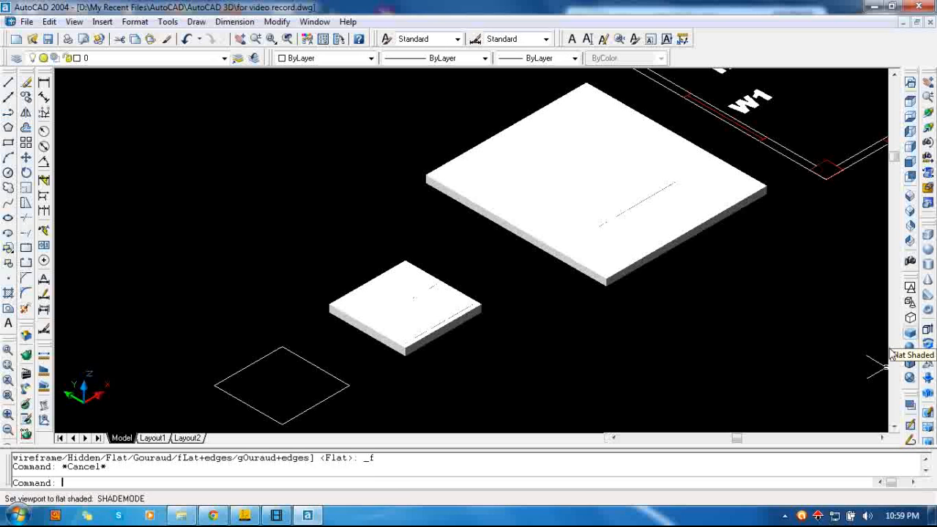
{"action": "key", "text": "Escape"}
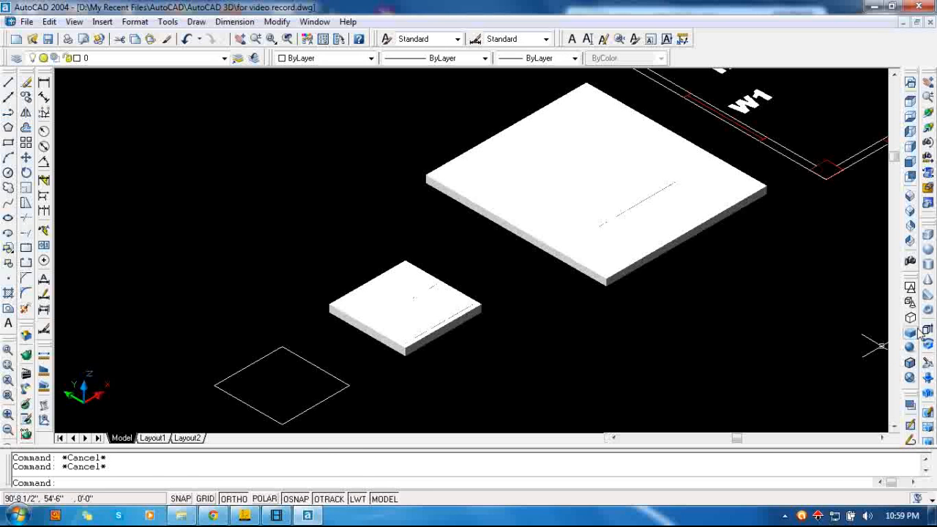
{"action": "left_click", "coordinate": [910, 303]}
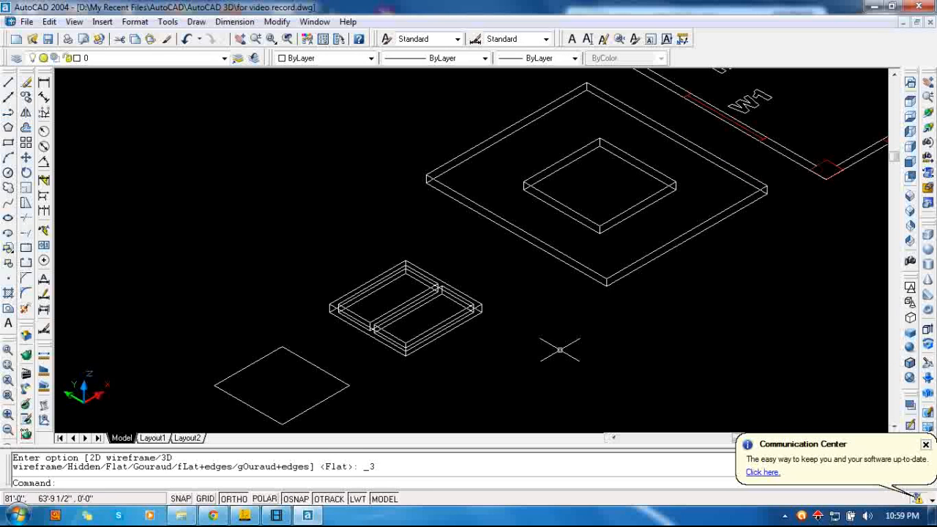
- Subtract the inner W1 opening solid from the large wall solid
{"action": "middle_click_drag", "start_coordinate": [551, 359], "coordinate": [561, 346]}
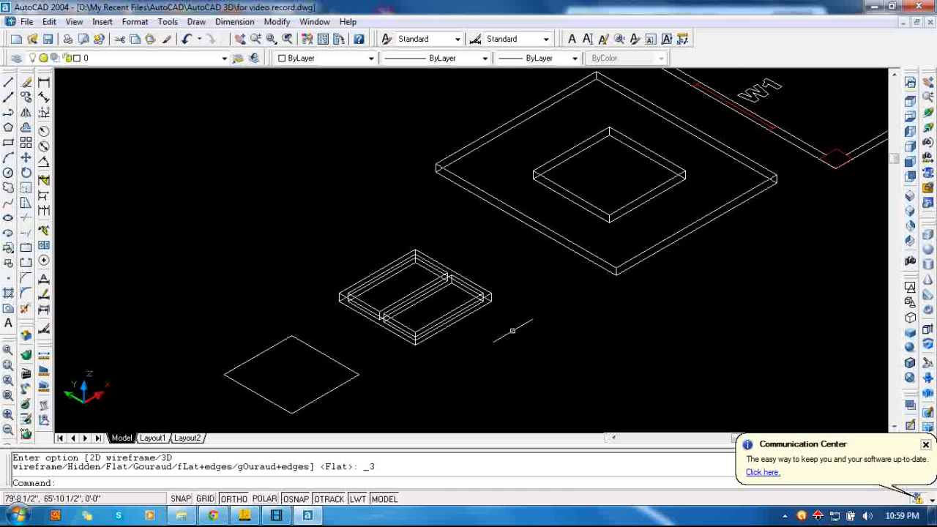
{"action": "middle_click_drag", "start_coordinate": [564, 318], "coordinate": [526, 342]}
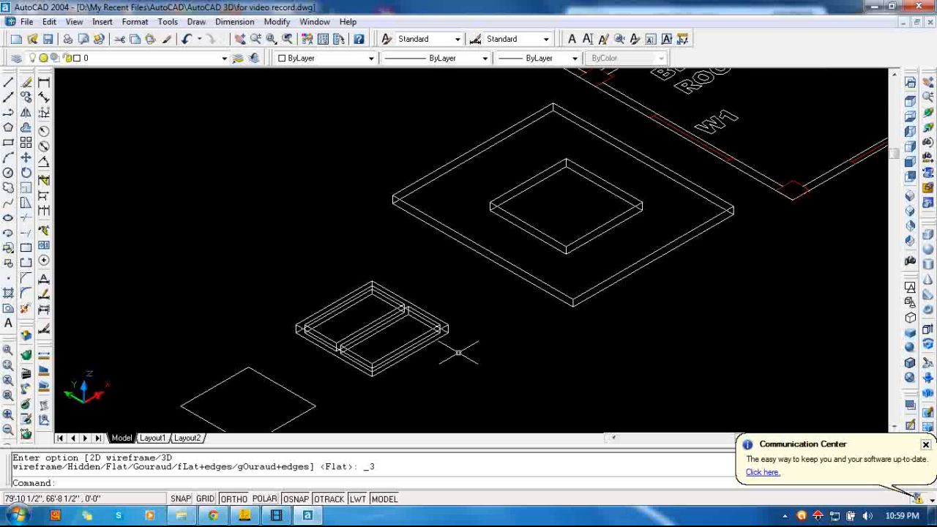
{"action": "scroll", "coordinate": [456, 352], "scroll_direction": "up", "scroll_amount": 1}
{"action": "scroll", "coordinate": [530, 350], "scroll_direction": "down", "scroll_amount": 2}
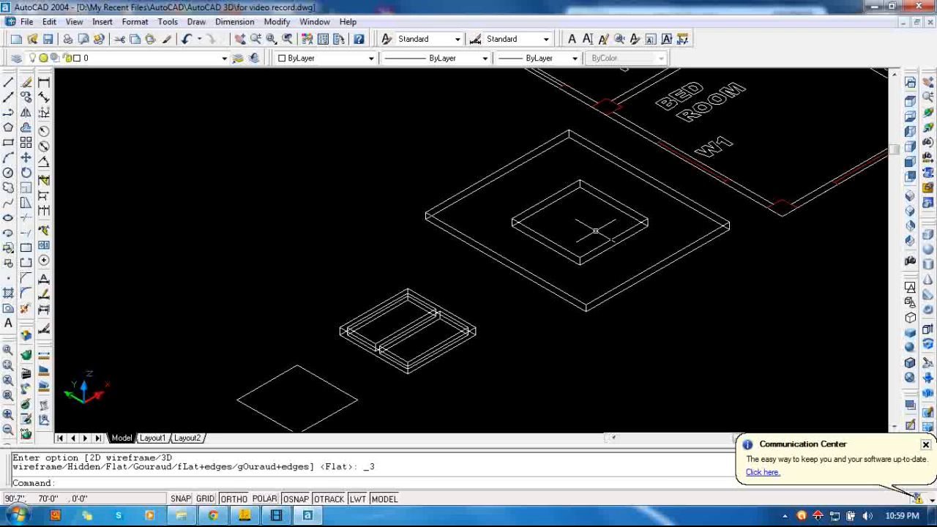
{"action": "type", "text": "su"}
{"action": "key", "text": "Return"}
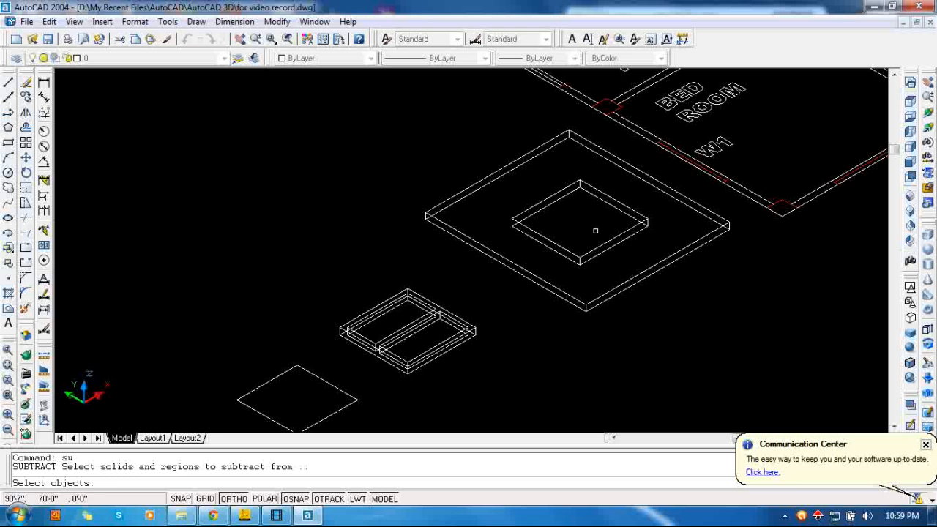
{"action": "left_click", "coordinate": [677, 200]}
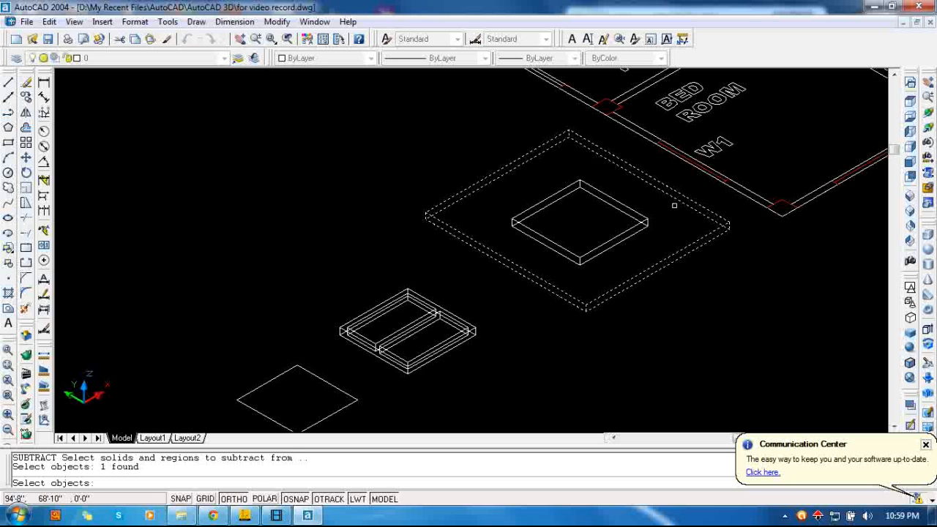
{"action": "key", "text": "Return"}
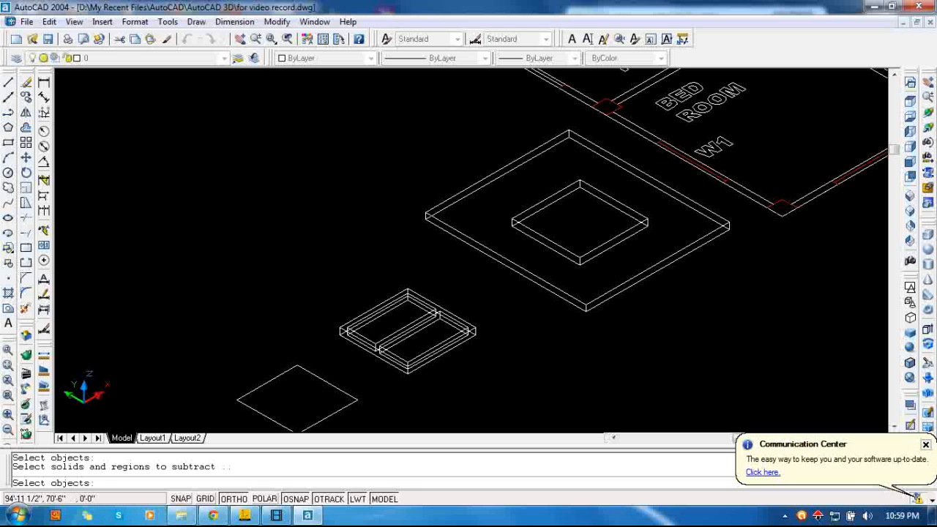
{"action": "left_click", "coordinate": [620, 212]}
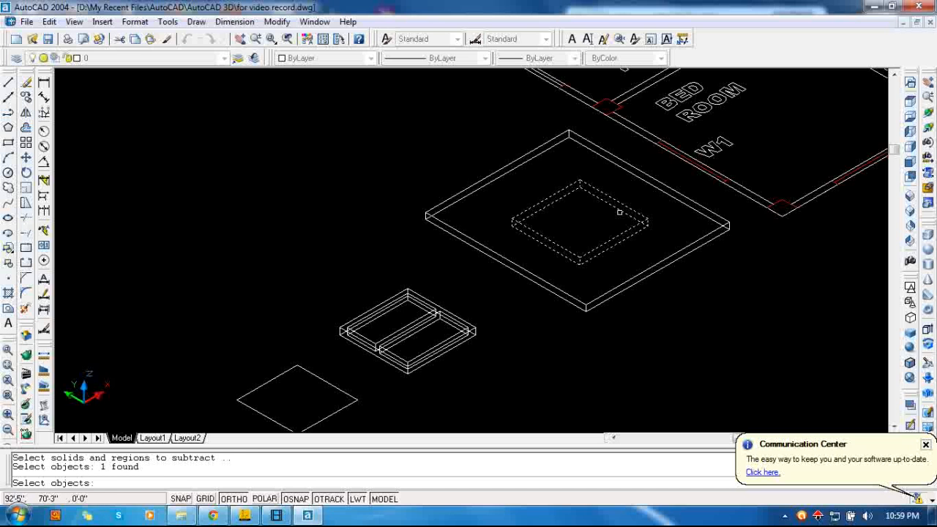
{"action": "key", "text": "Return"}
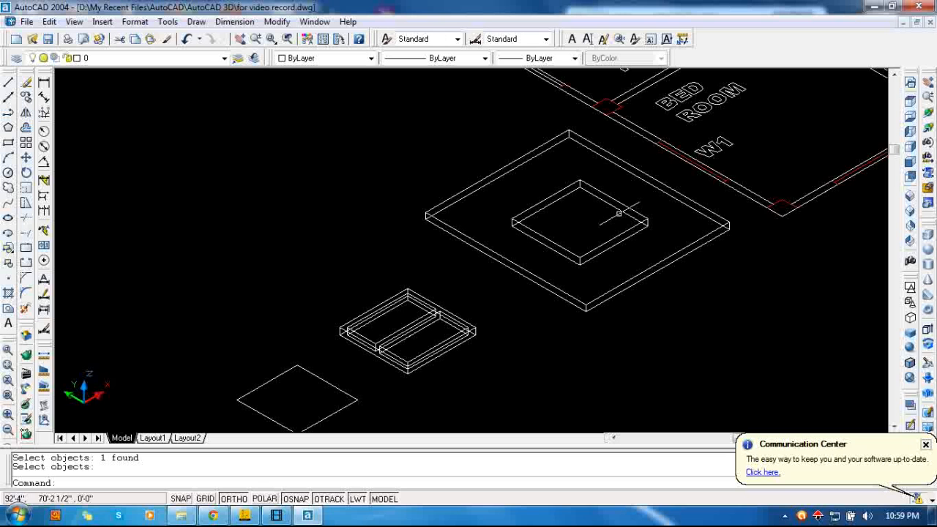
- Check the wall's window opening in flat shading and restore the wireframe display
{"action": "left_click", "coordinate": [913, 333]}
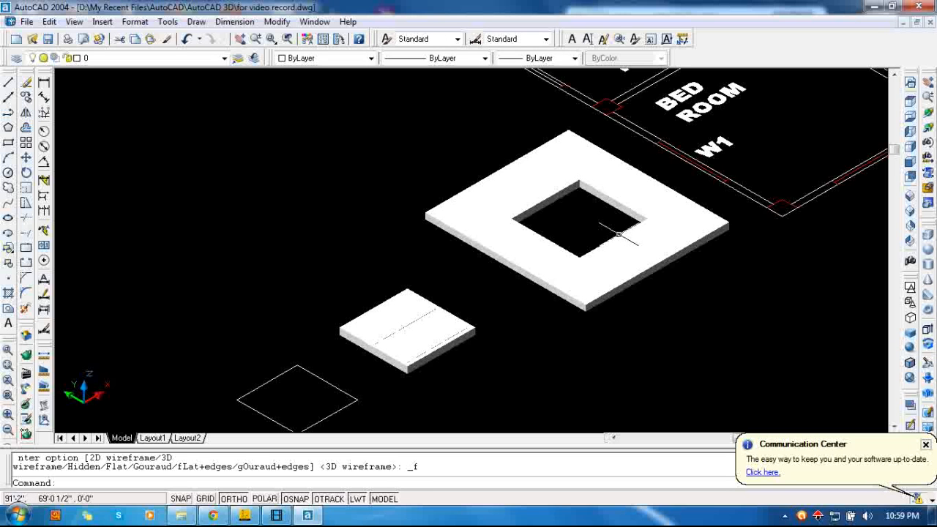
{"action": "key", "text": "Escape"}
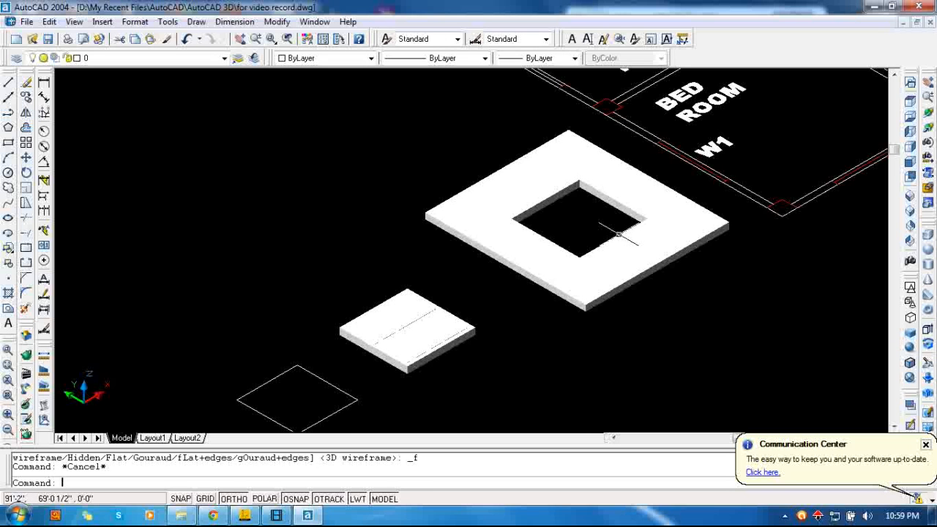
{"action": "left_click", "coordinate": [910, 317]}
- Subtract the two pane solids from the window frame's outer solid
{"action": "scroll", "coordinate": [418, 308], "scroll_direction": "up", "scroll_amount": 2}
{"action": "scroll", "coordinate": [443, 288], "scroll_direction": "up", "scroll_amount": 1}
{"action": "scroll", "coordinate": [477, 235], "scroll_direction": "up", "scroll_amount": 2}
{"action": "type", "text": "su"}
{"action": "key", "text": "Return"}
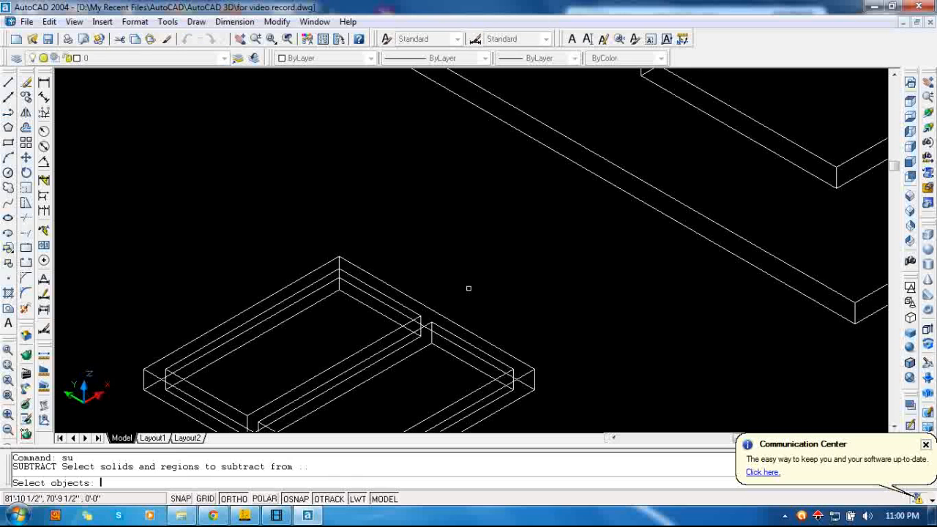
{"action": "left_click", "coordinate": [413, 297]}
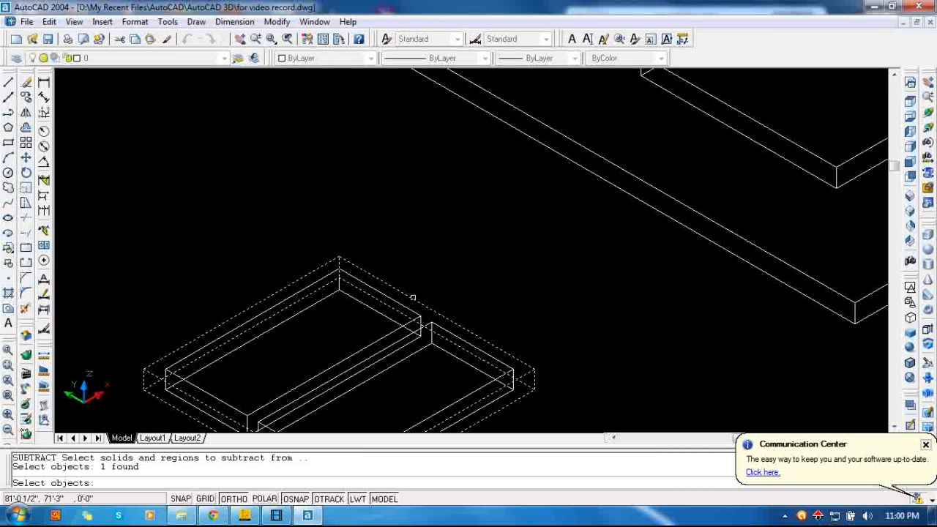
{"action": "key", "text": "Return"}
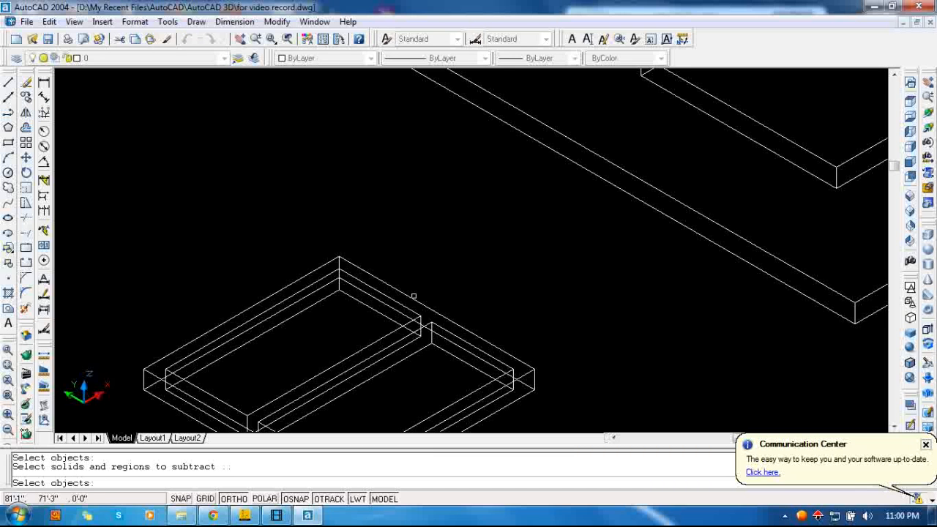
{"action": "left_click", "coordinate": [407, 308]}
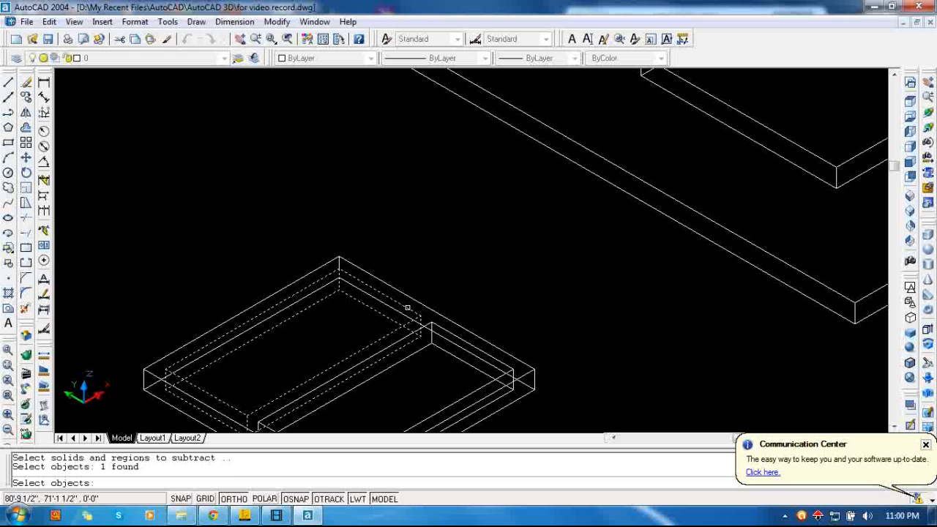
{"action": "left_click", "coordinate": [456, 336]}
{"action": "key", "text": "Return"}
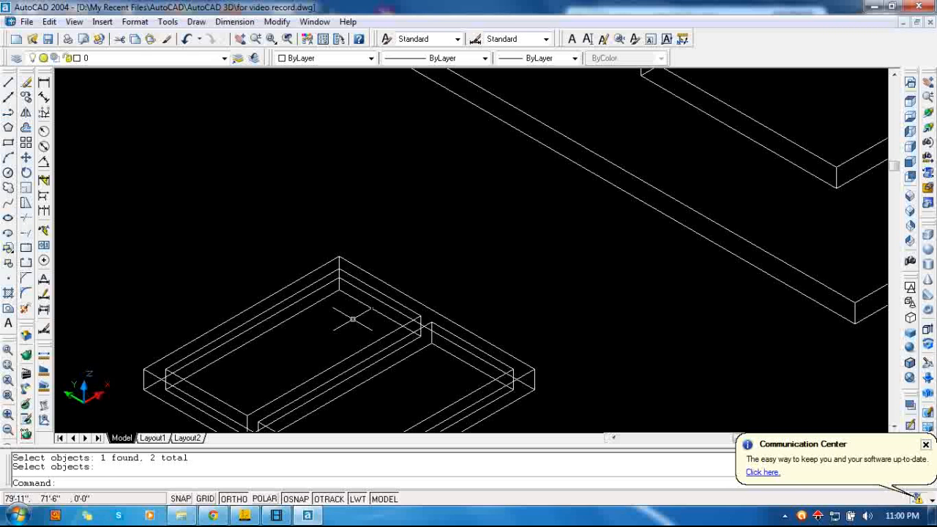
- Display the model in flat shading to check the window frame's two pane openings
{"action": "left_click", "coordinate": [910, 347]}
{"action": "scroll", "coordinate": [645, 296], "scroll_direction": "down", "scroll_amount": 5}
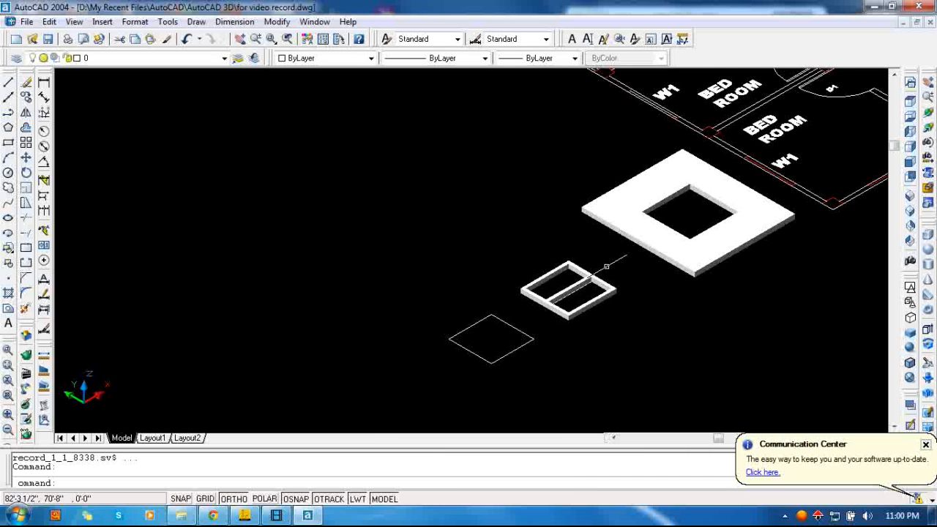
{"action": "key", "text": "Escape"}
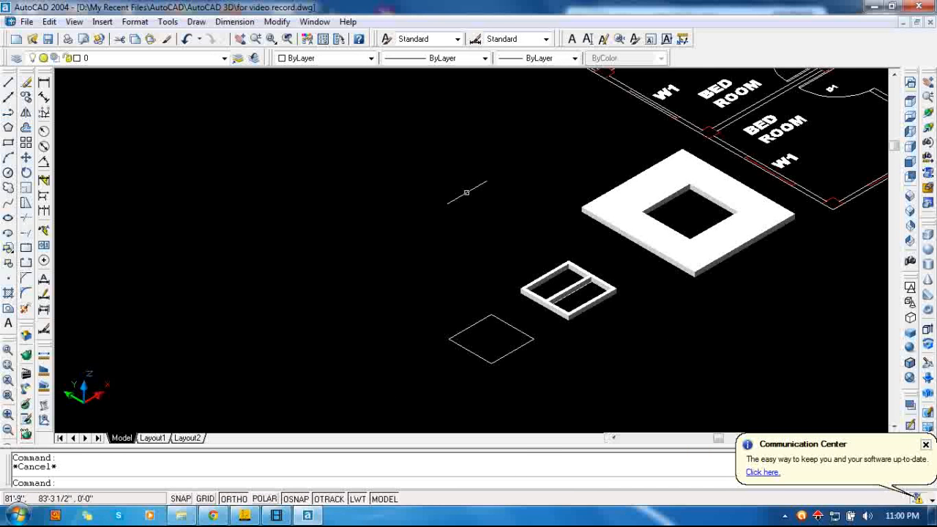
{"action": "left_click", "coordinate": [491, 315]}
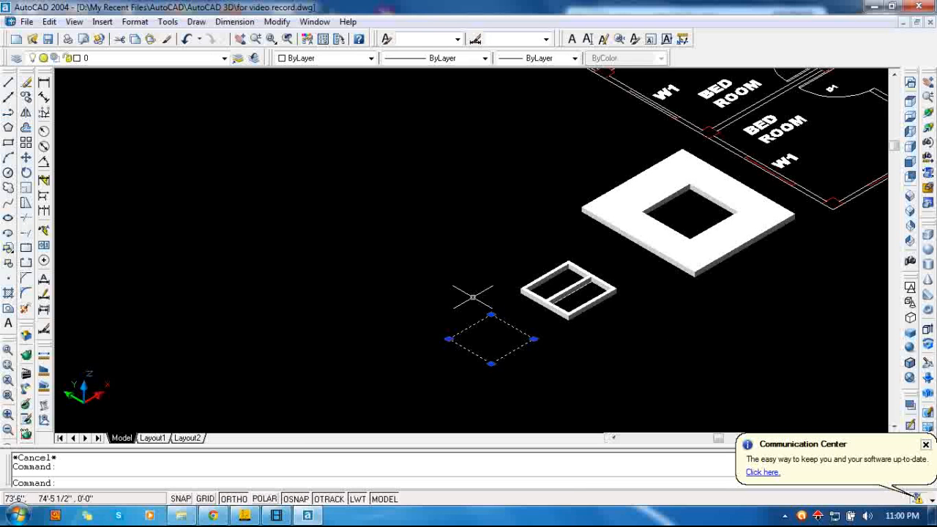
{"action": "key", "text": "Escape"}
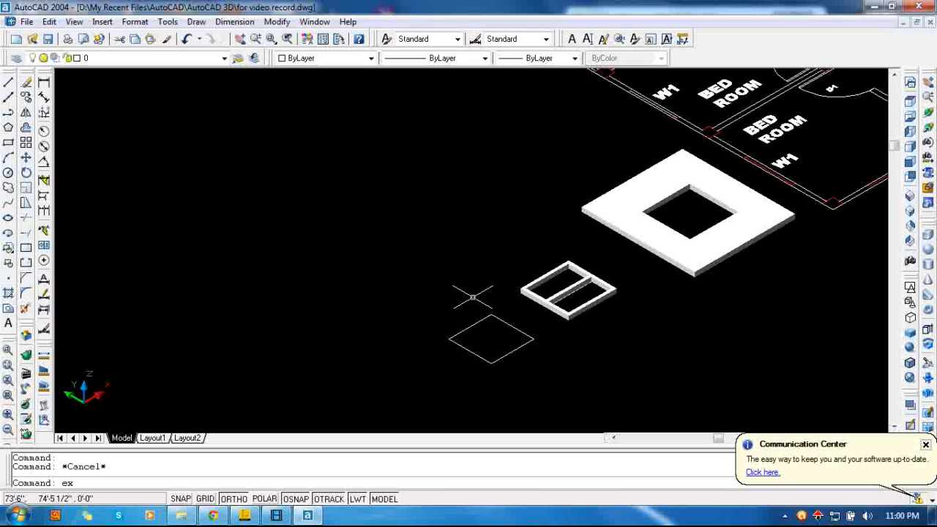
{"action": "type", "text": "ext"}
{"action": "key", "text": "Return"}
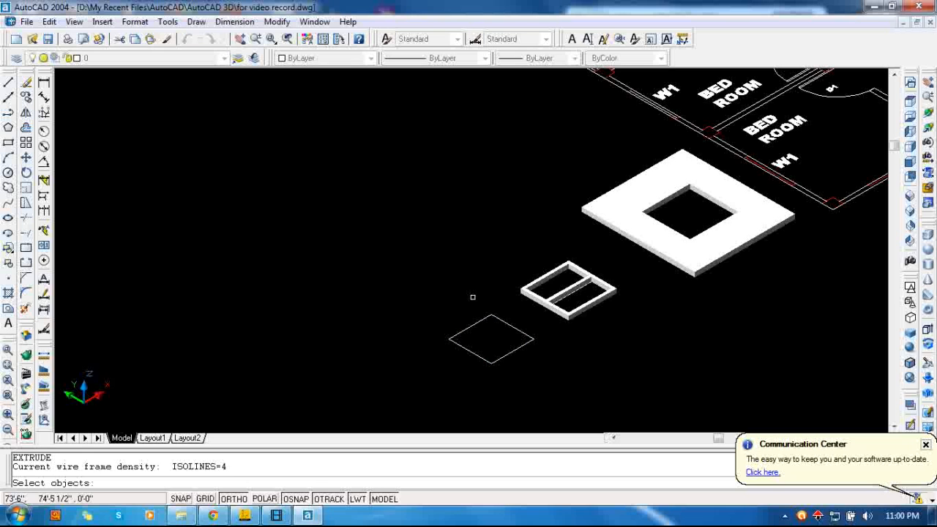
{"action": "left_click", "coordinate": [495, 317]}
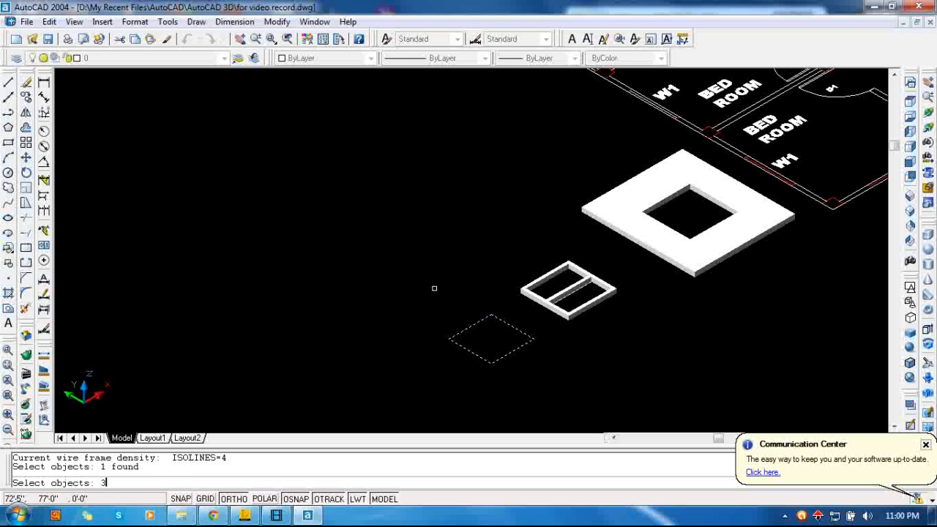
{"action": "type", "text": "3\""}
{"action": "key", "text": "Return"}
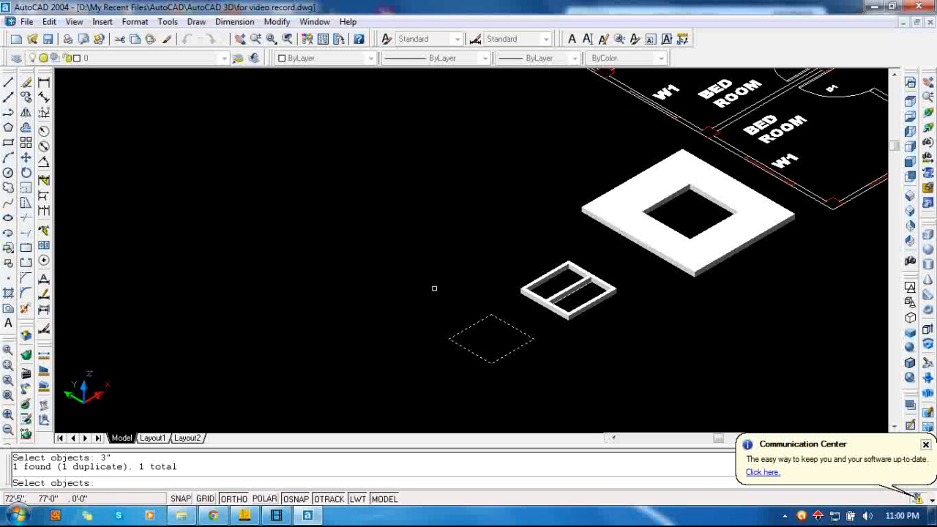
{"action": "key", "text": "Escape"}
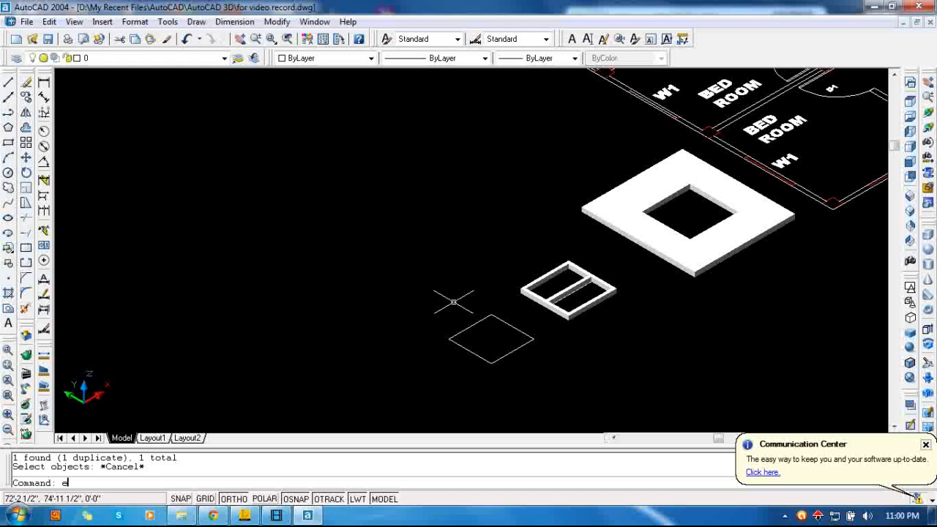
- Extrude the window glass rectangle beside the frame to a height of 3" with zero taper
{"action": "type", "text": "ext"}
{"action": "key", "text": "Return"}
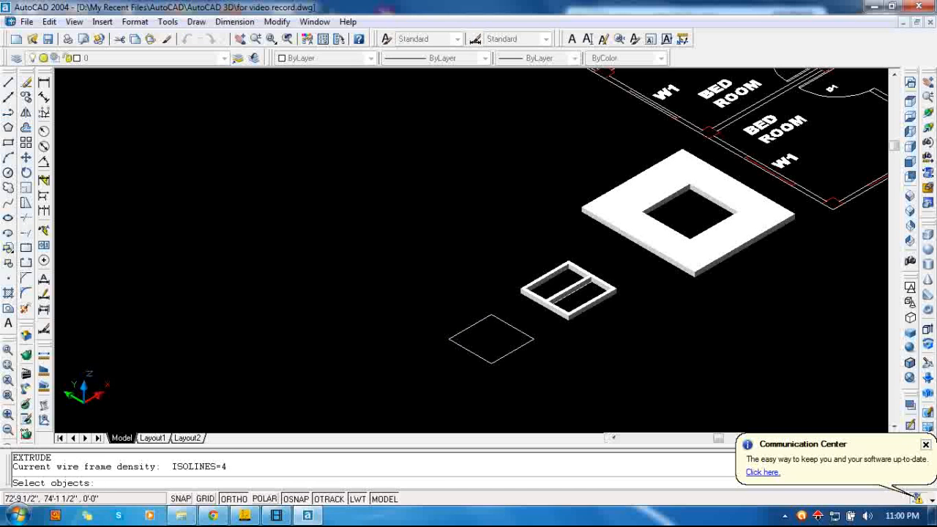
{"action": "left_click", "coordinate": [507, 328]}
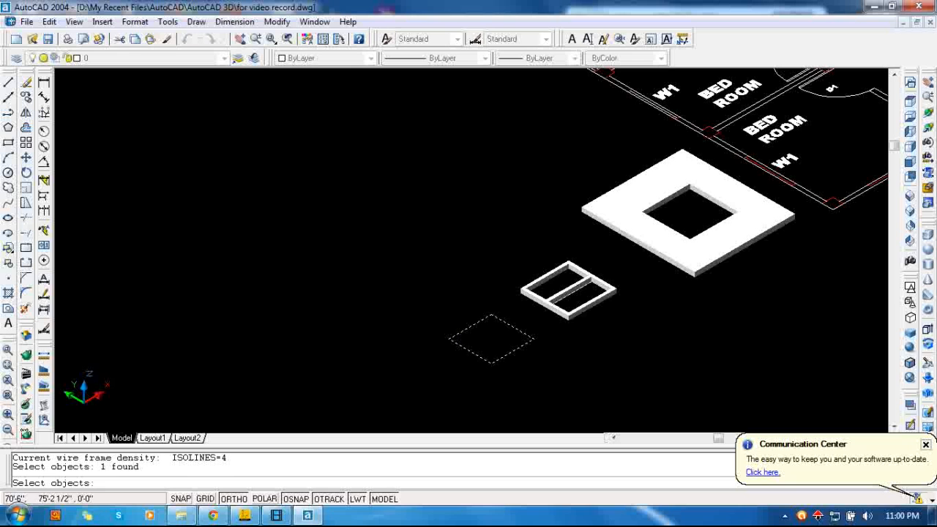
{"action": "key", "text": "Return"}
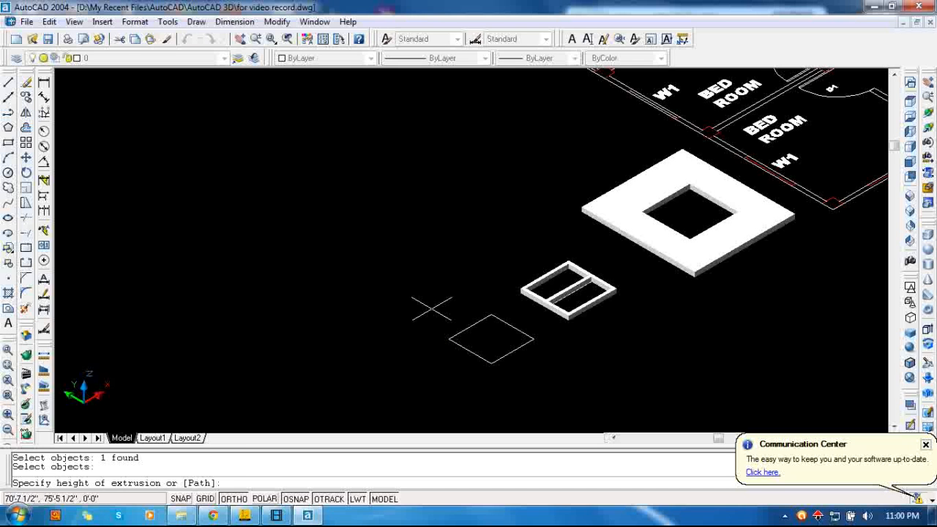
{"action": "type", "text": "3\""}
{"action": "key", "text": "Return"}
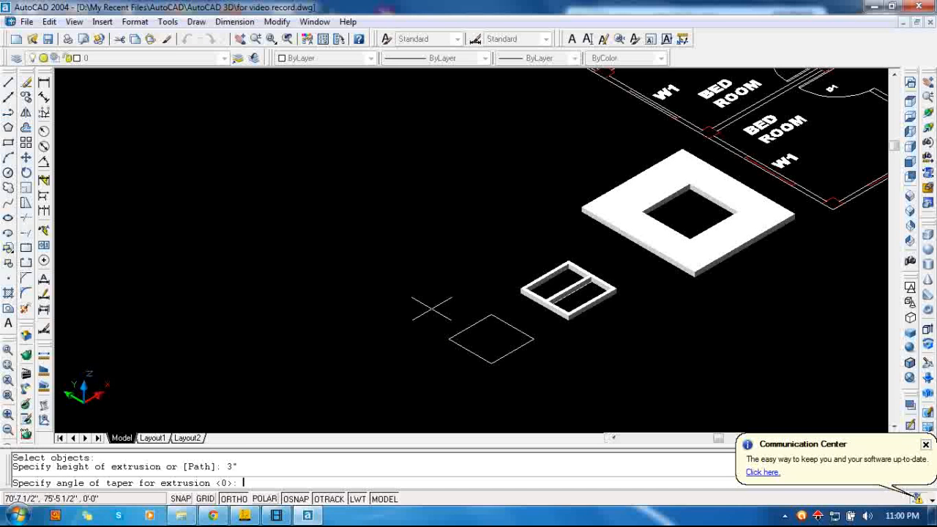
{"action": "key", "text": "Return"}
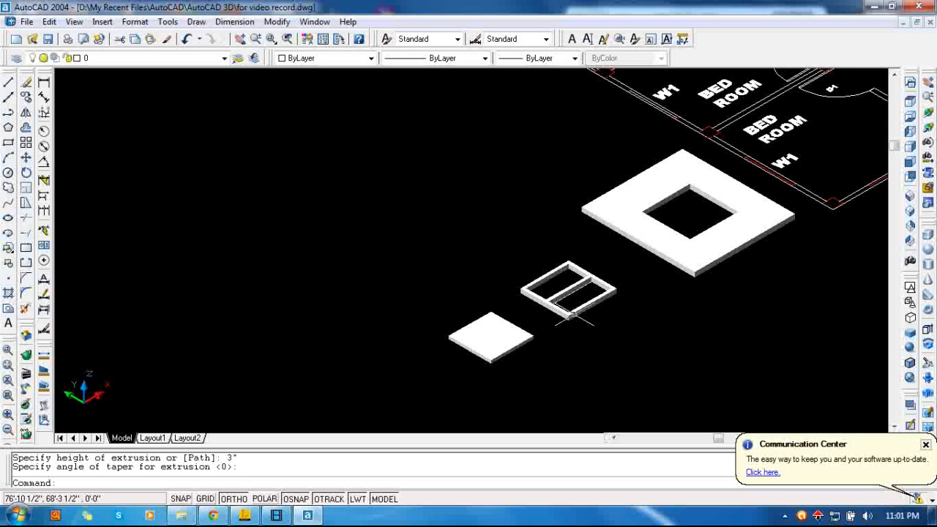
{"action": "middle_click_drag", "start_coordinate": [721, 303], "coordinate": [549, 337]}
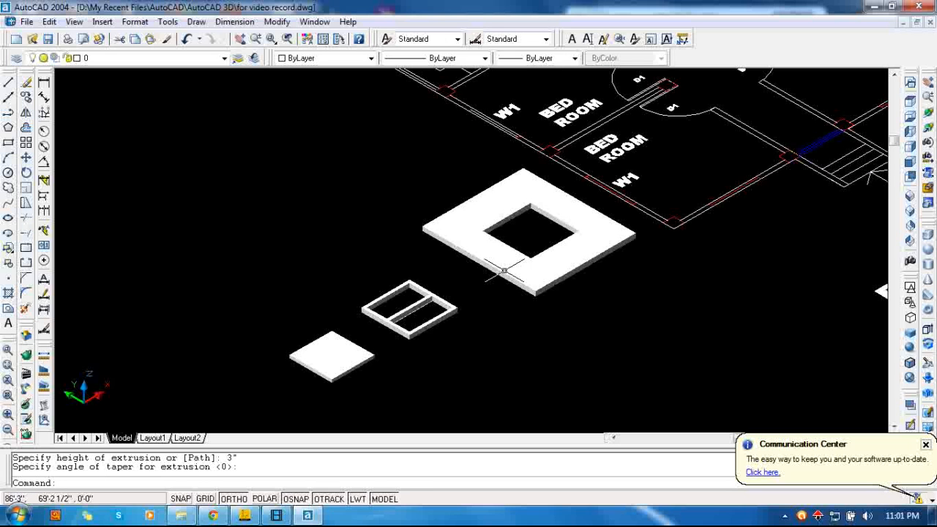
{"action": "left_click", "coordinate": [18, 59]}
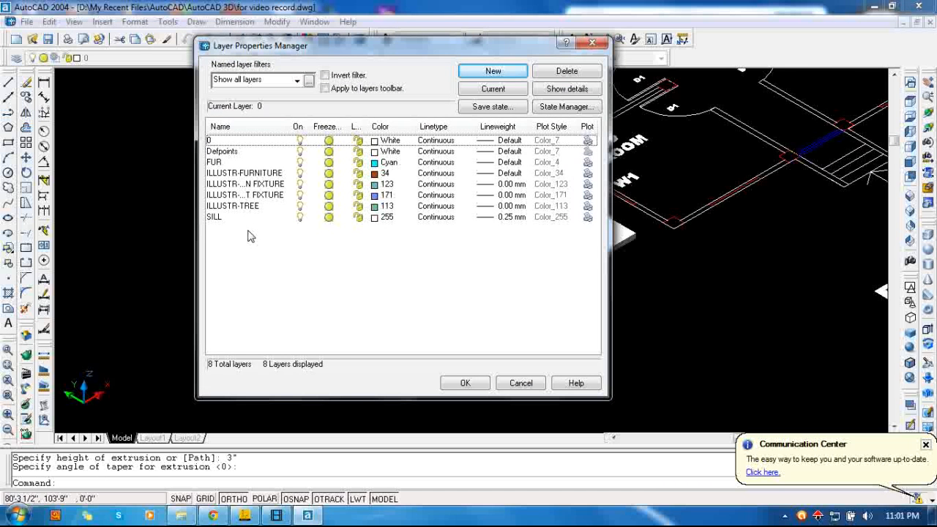
{"action": "left_click", "coordinate": [489, 76]}
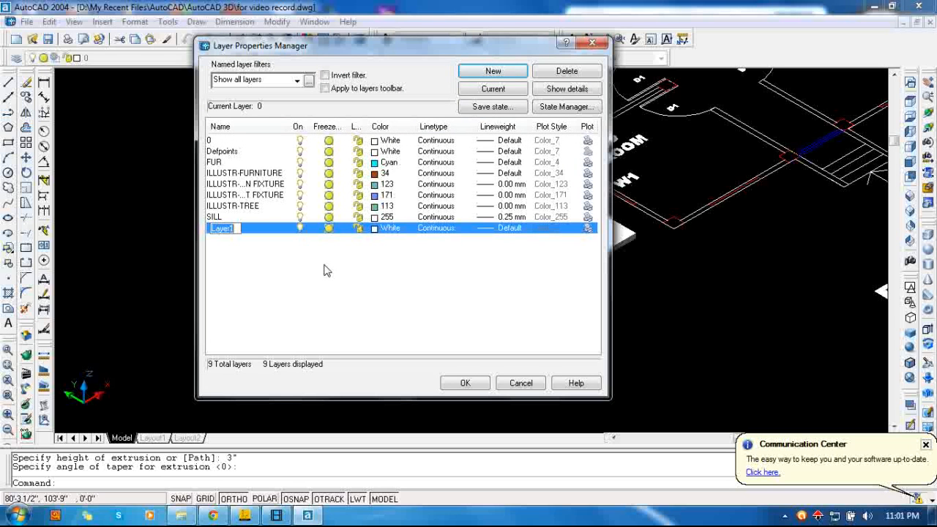
{"action": "type", "text": "Wall"}
{"action": "left_click", "coordinate": [377, 231]}
{"action": "type", "text": "wall"}
{"action": "key", "text": "Return"}
{"action": "right_click", "coordinate": [375, 232]}
{"action": "key", "text": "Escape"}
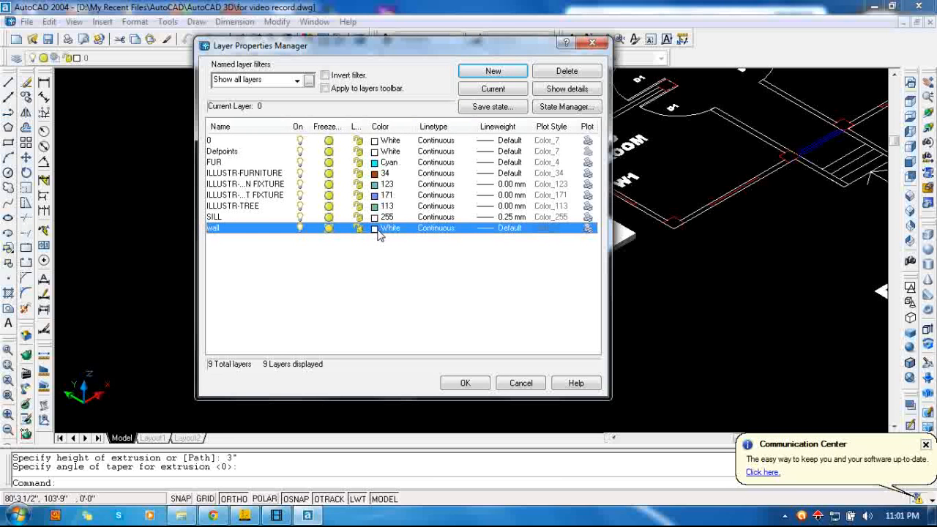
{"action": "key", "text": "Return"}
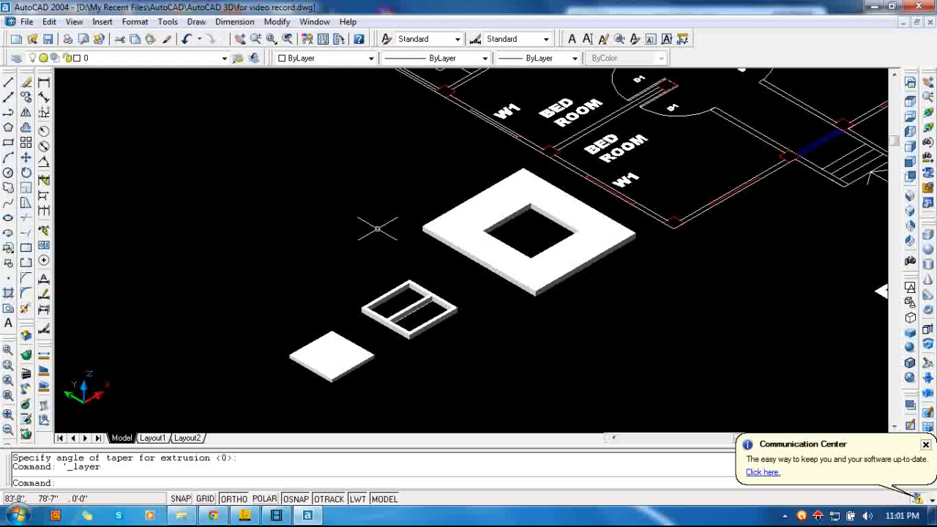
- Create a new layer named Wall and assign it index color 31
{"action": "left_click", "coordinate": [16, 59]}
{"action": "left_click", "coordinate": [513, 71]}
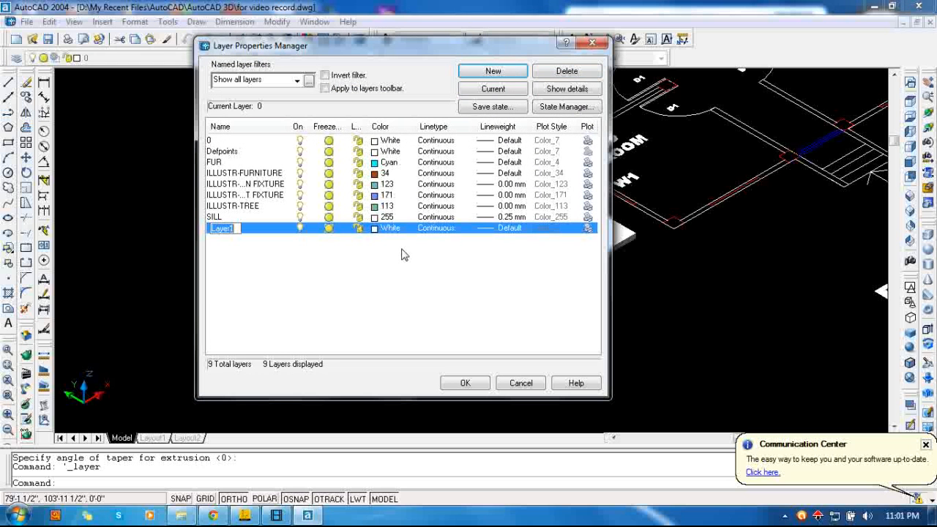
{"action": "type", "text": "Wall"}
{"action": "key", "text": "Return"}
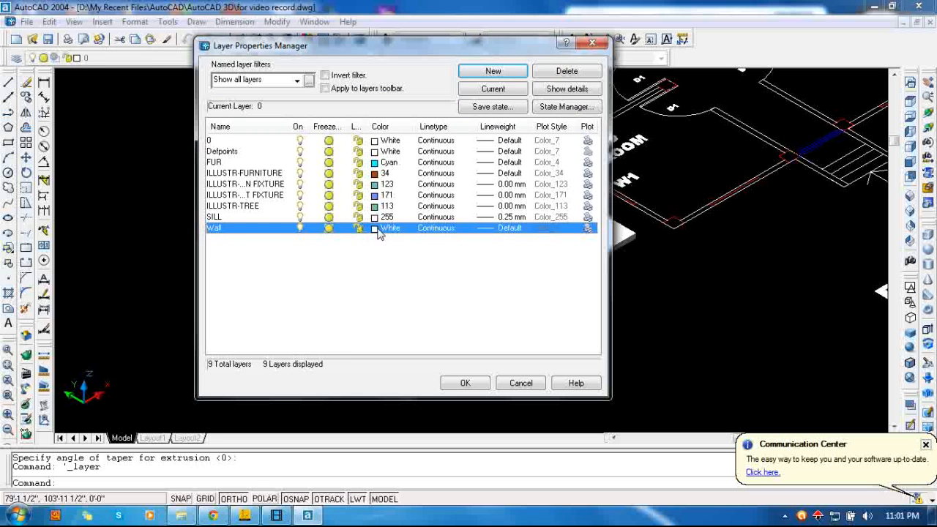
{"action": "right_click", "coordinate": [380, 233]}
{"action": "key", "text": "Escape"}
{"action": "left_click", "coordinate": [390, 228]}
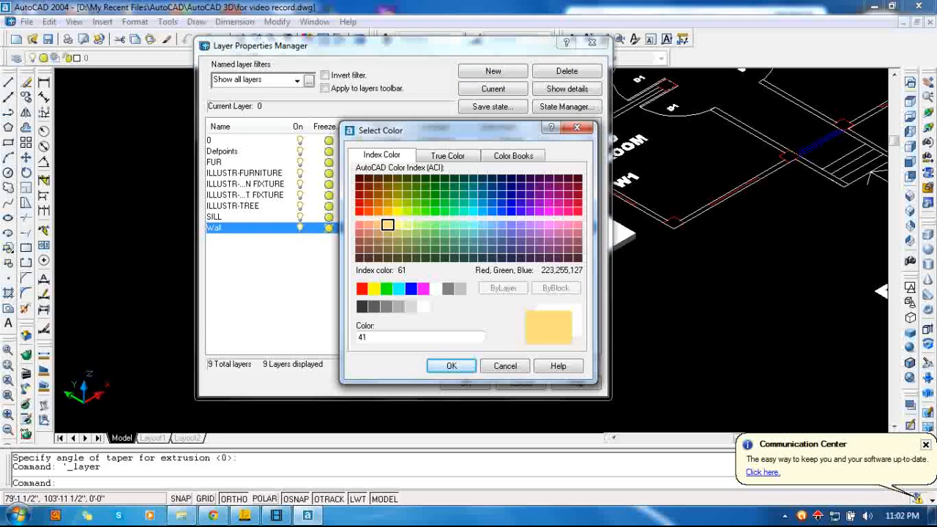
{"action": "left_click", "coordinate": [387, 225]}
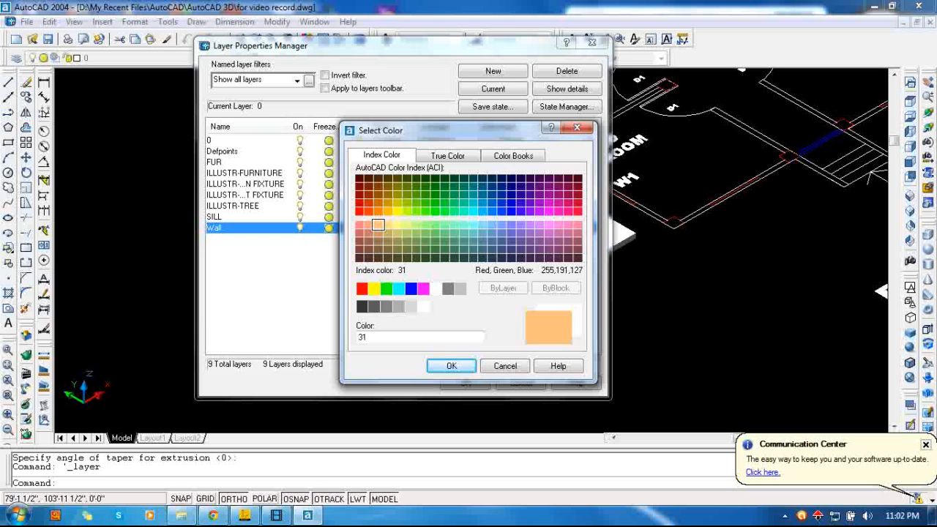
{"action": "left_click", "coordinate": [449, 366]}
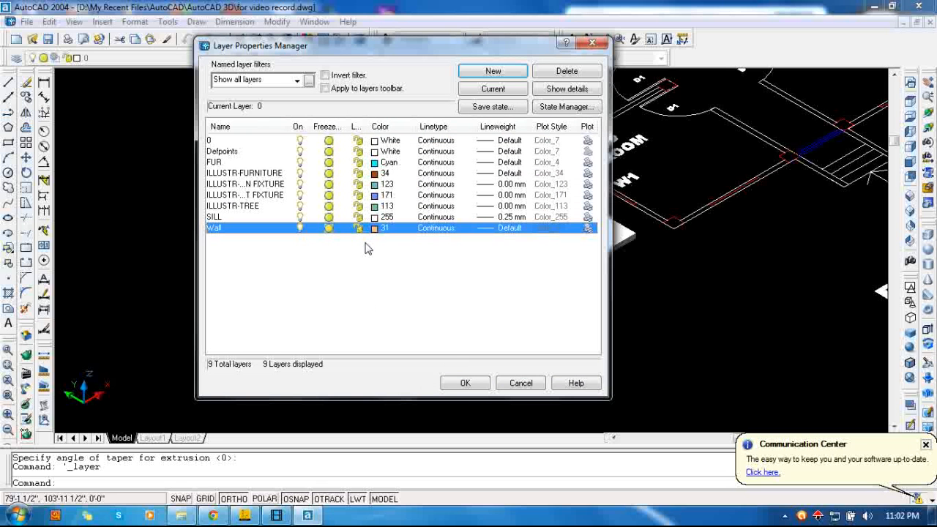
- Add a layer named Glass and assign it index color 162
{"action": "left_click", "coordinate": [480, 71]}
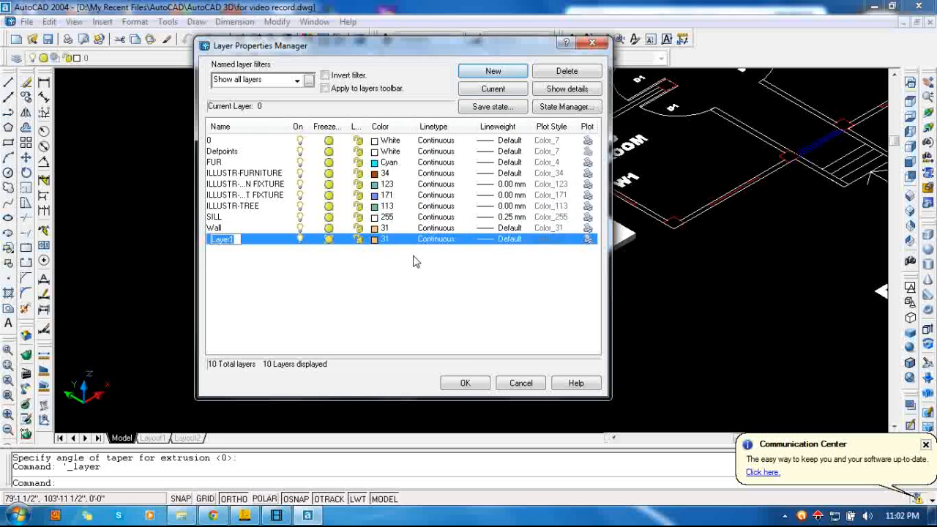
{"action": "type", "text": "Glass"}
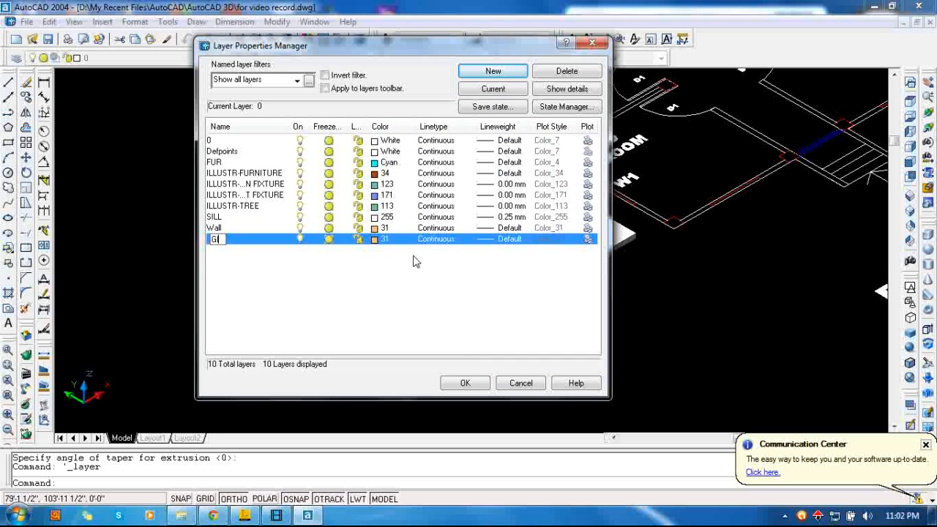
{"action": "left_click", "coordinate": [379, 239]}
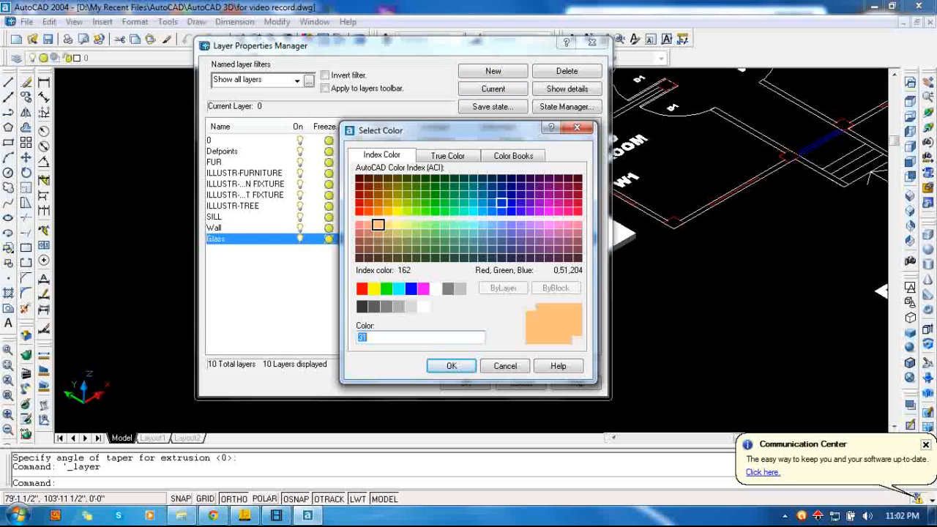
{"action": "left_click", "coordinate": [501, 203]}
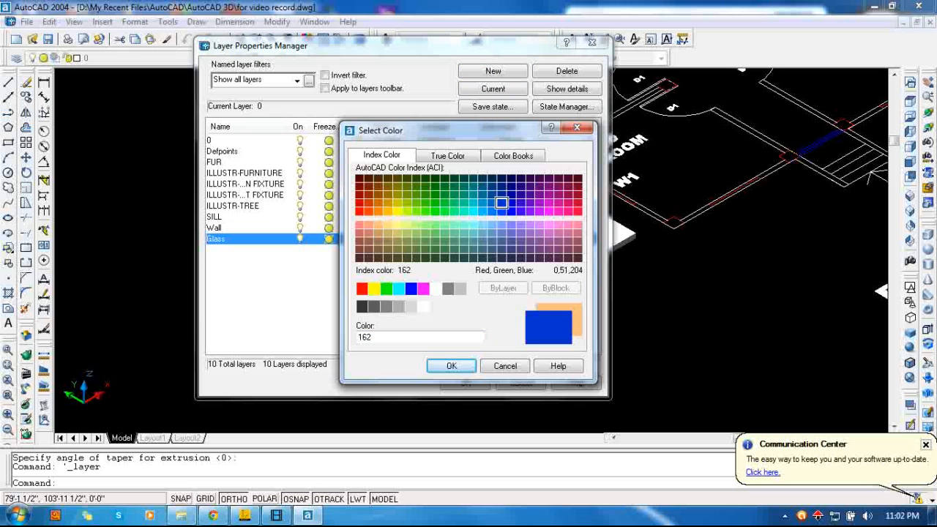
{"action": "left_click", "coordinate": [469, 368]}
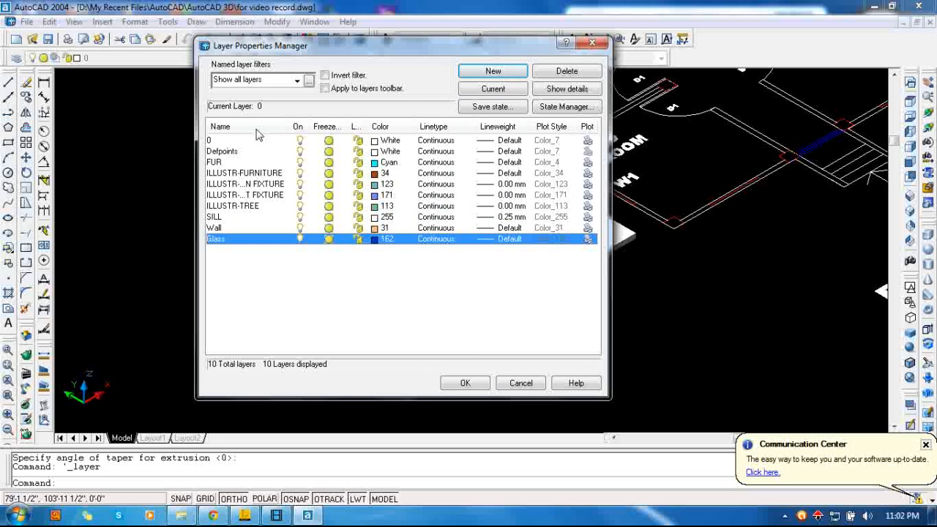
- Add a layer named Column, assign it index color 26, and accept the layer settings
{"action": "left_click", "coordinate": [522, 70]}
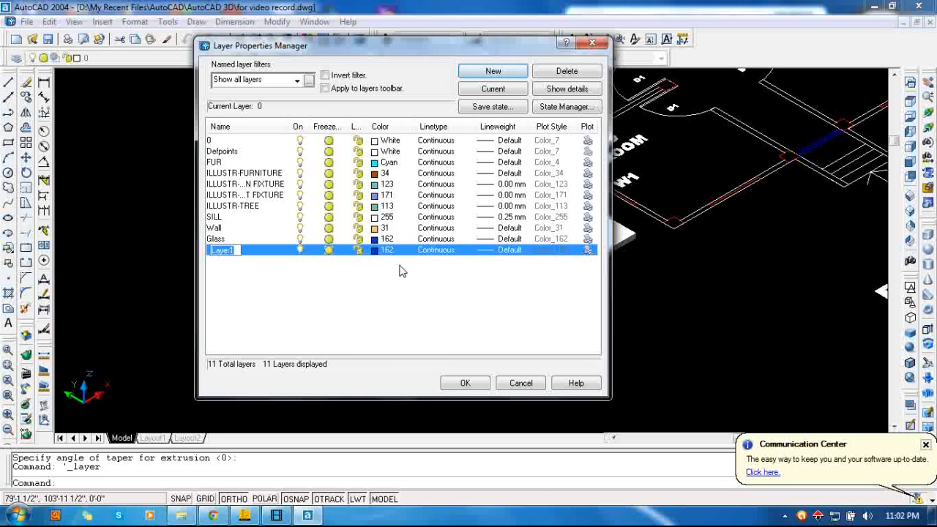
{"action": "type", "text": "Column"}
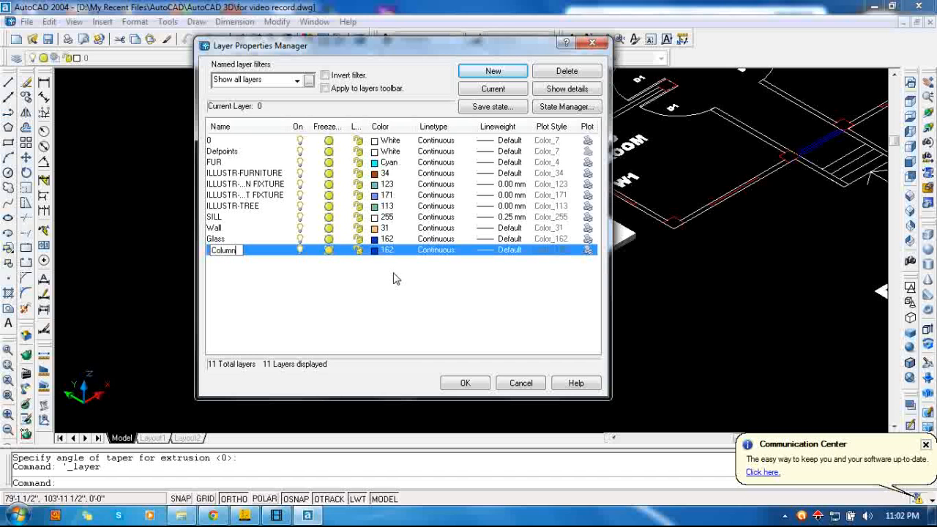
{"action": "left_click", "coordinate": [373, 252]}
{"action": "right_click", "coordinate": [375, 253]}
{"action": "left_click", "coordinate": [375, 251]}
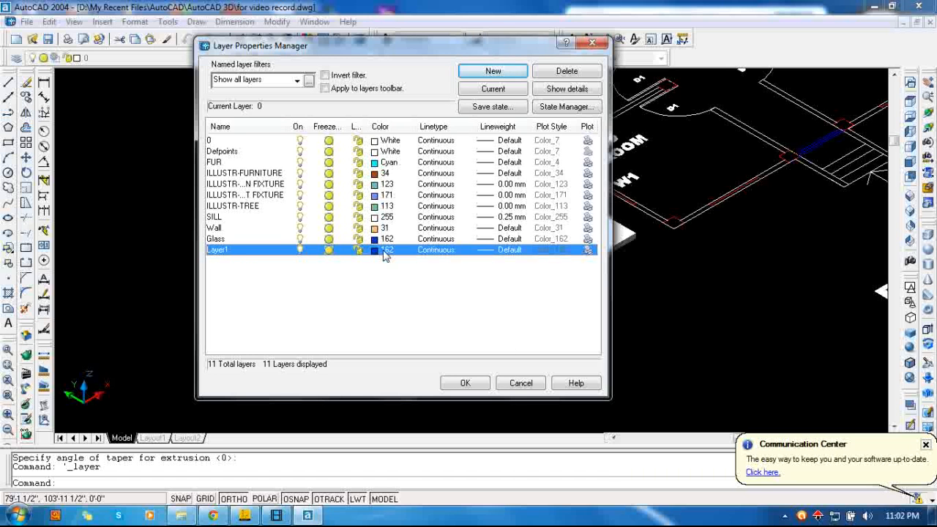
{"action": "key", "text": "F2"}
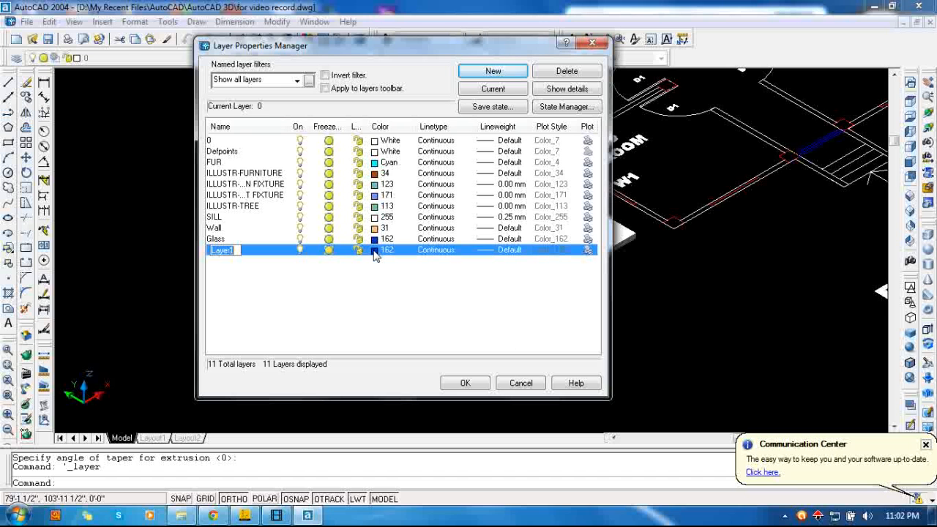
{"action": "type", "text": "Column"}
{"action": "key", "text": "Return"}
{"action": "left_click", "coordinate": [376, 250]}
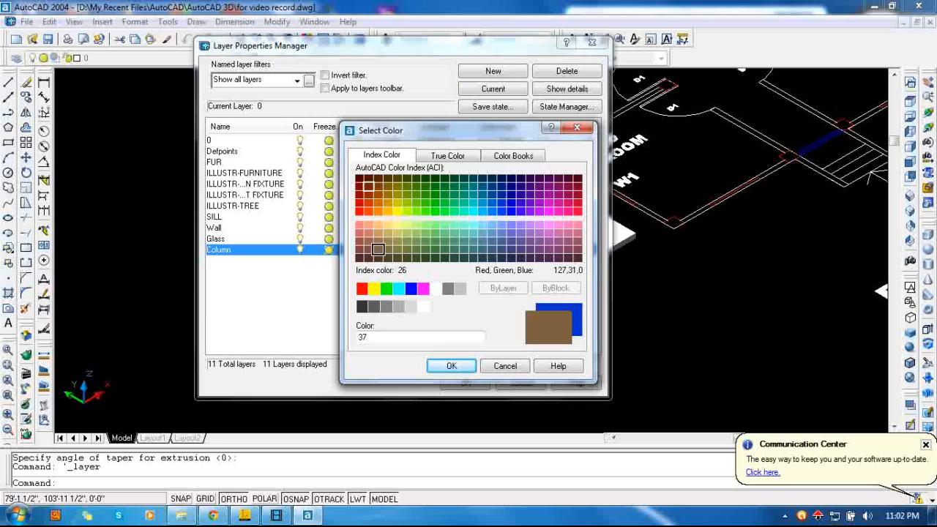
{"action": "left_click", "coordinate": [378, 249]}
{"action": "left_click", "coordinate": [452, 364]}
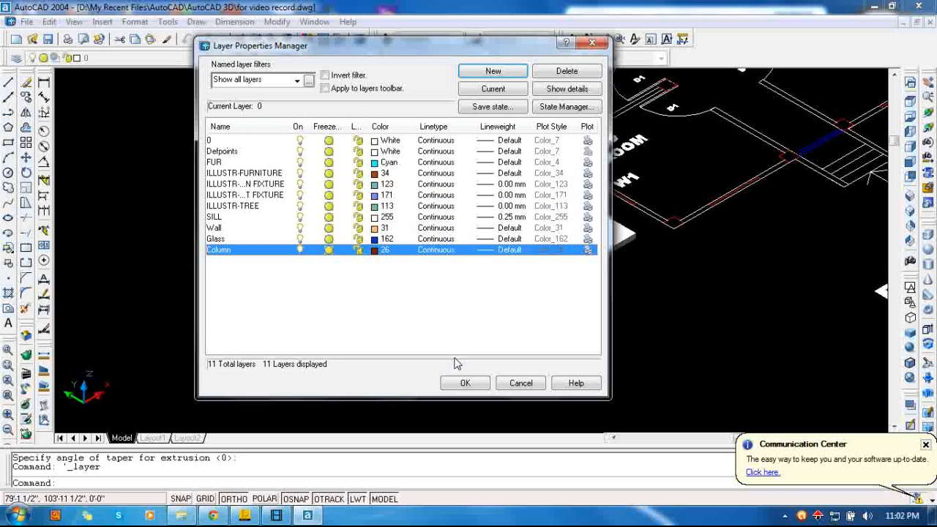
{"action": "left_click", "coordinate": [464, 382]}
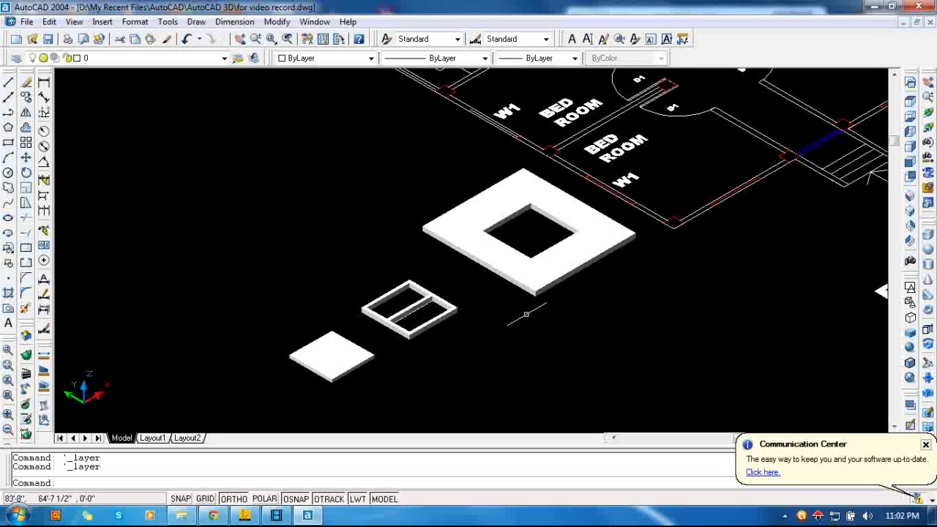
- Assign the large wall solid with the square window opening to the Wall layer
{"action": "left_click", "coordinate": [529, 278]}
{"action": "key", "text": "Escape"}
{"action": "left_click", "coordinate": [606, 310]}
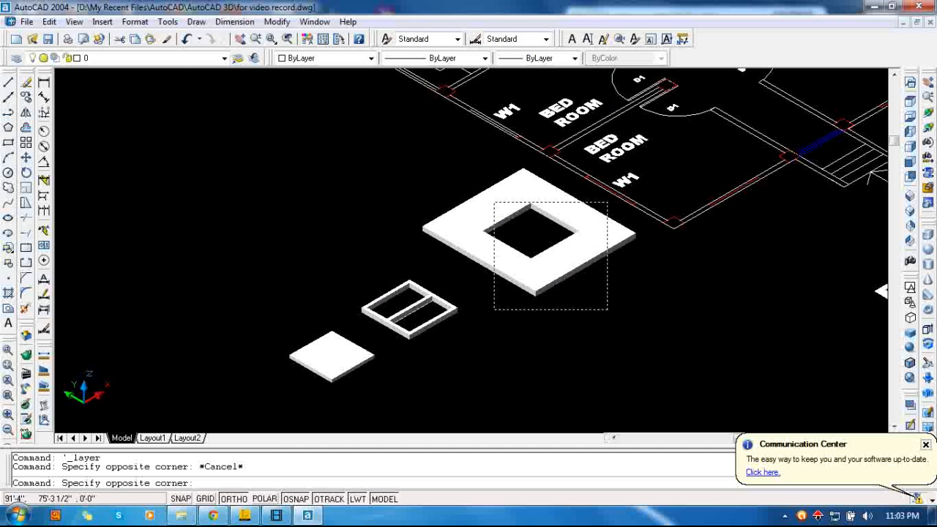
{"action": "left_click", "coordinate": [494, 203]}
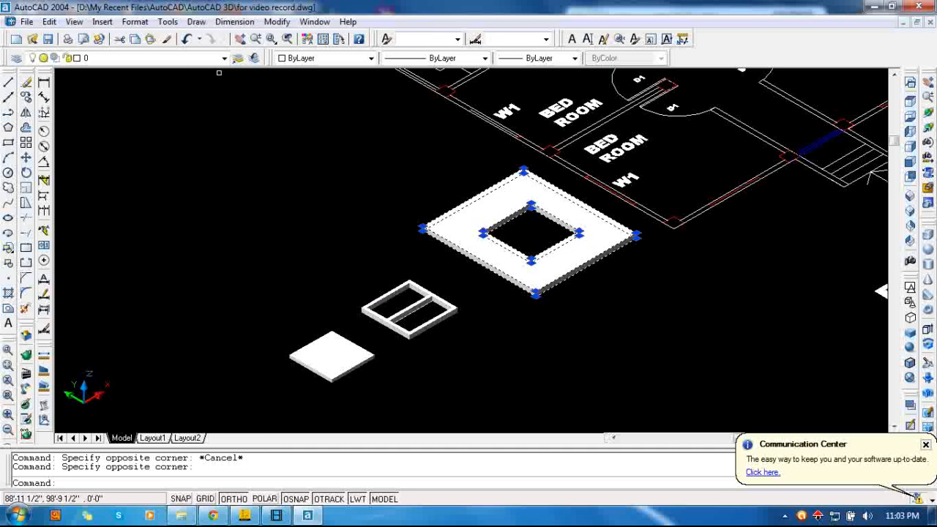
{"action": "left_click", "coordinate": [224, 58]}
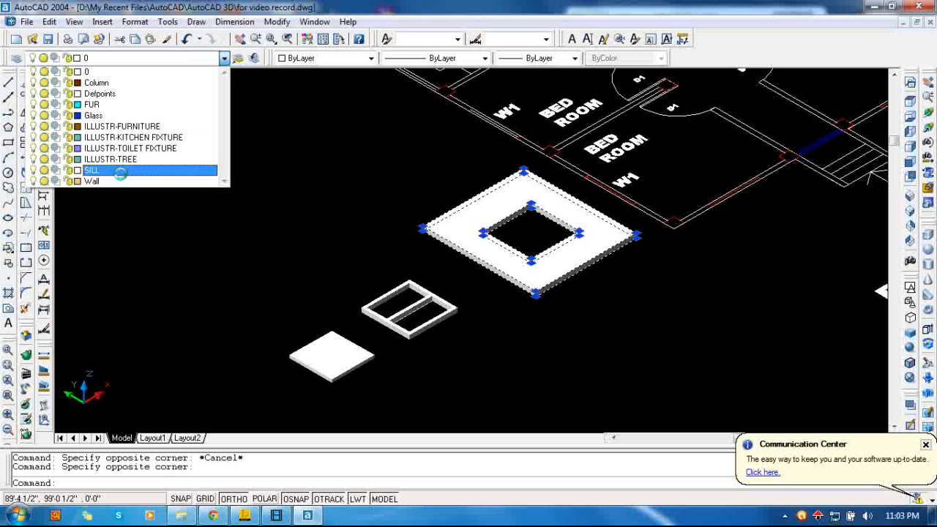
{"action": "left_click", "coordinate": [106, 181]}
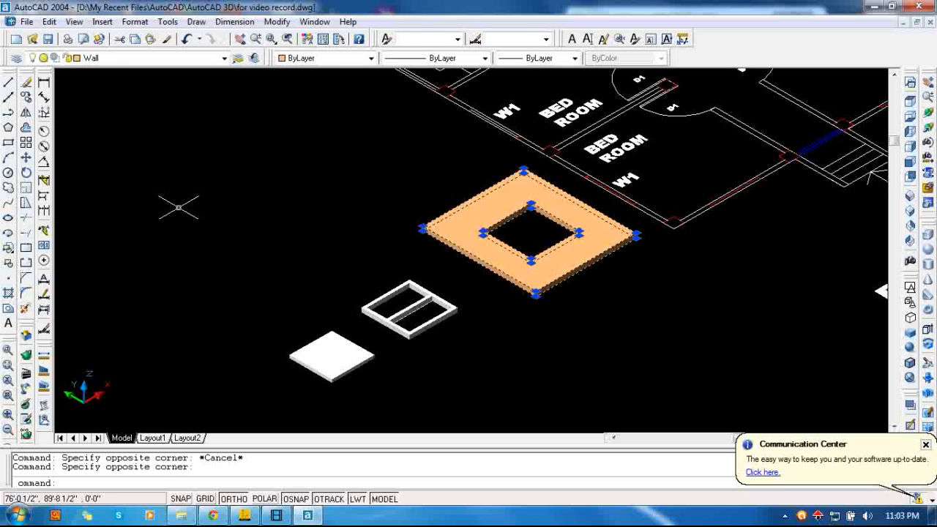
{"action": "key", "text": "Escape"}
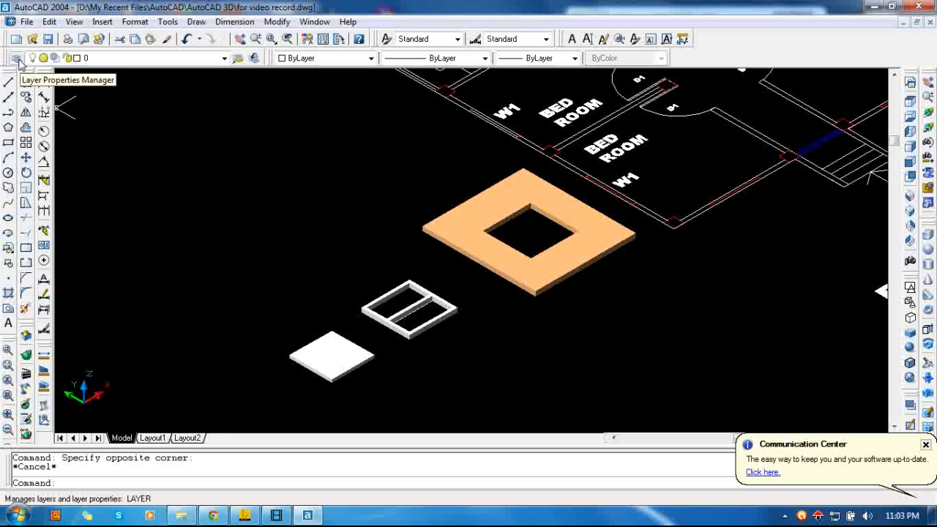
- Put the two-pane window frame solid on the Column layer
{"action": "left_click", "coordinate": [411, 287]}
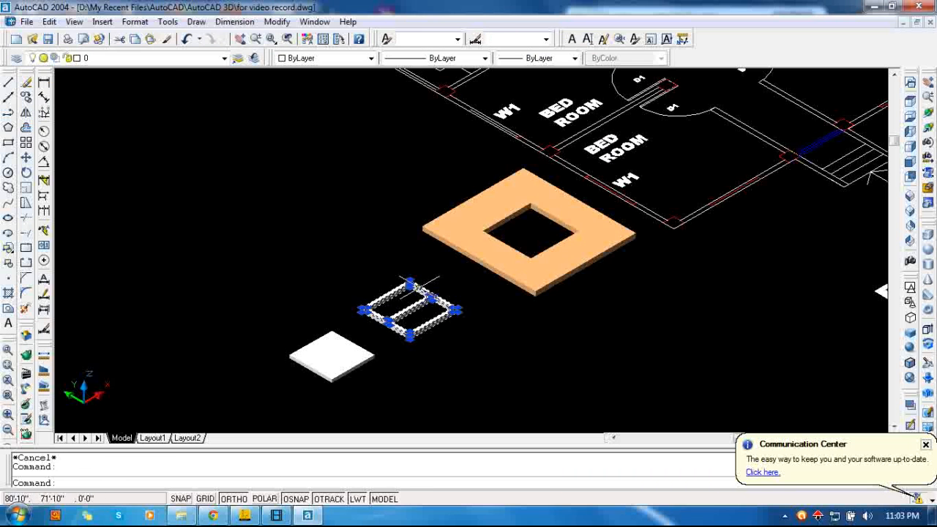
{"action": "left_click", "coordinate": [221, 59]}
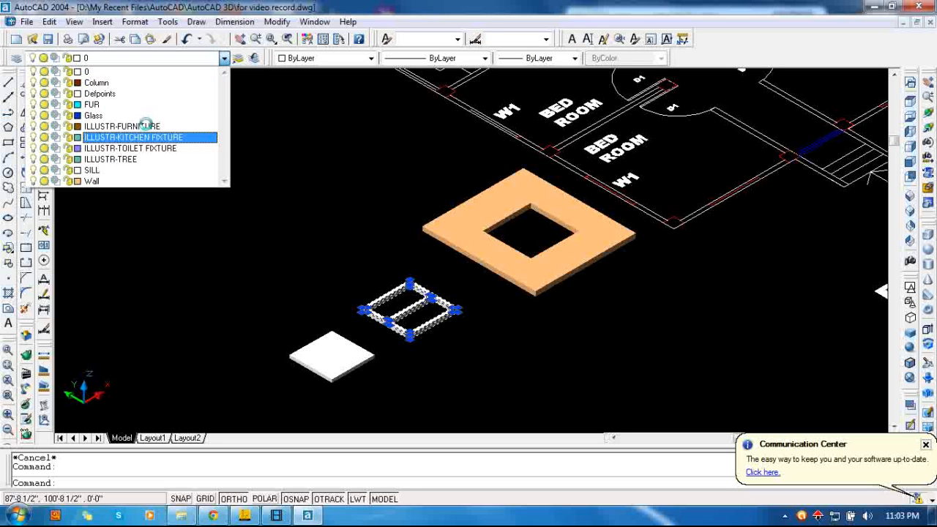
{"action": "left_click", "coordinate": [110, 84]}
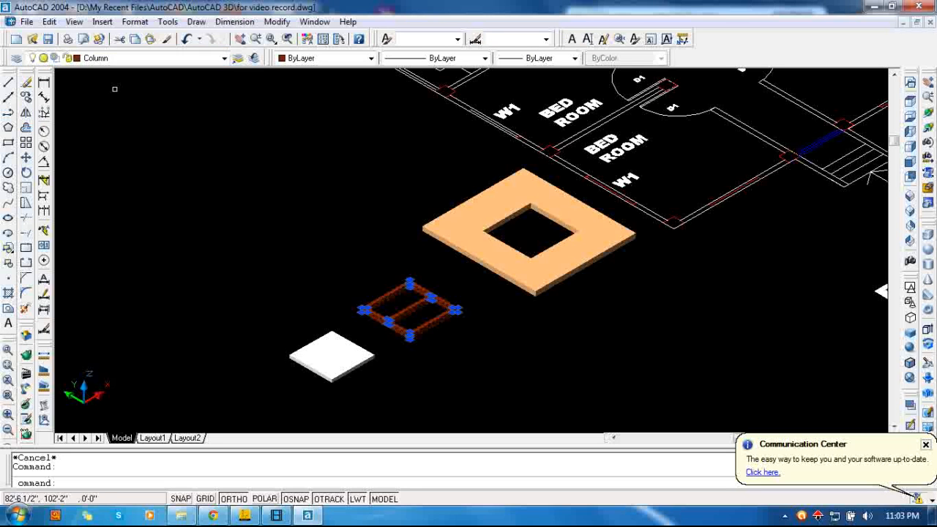
{"action": "key", "text": "Escape"}
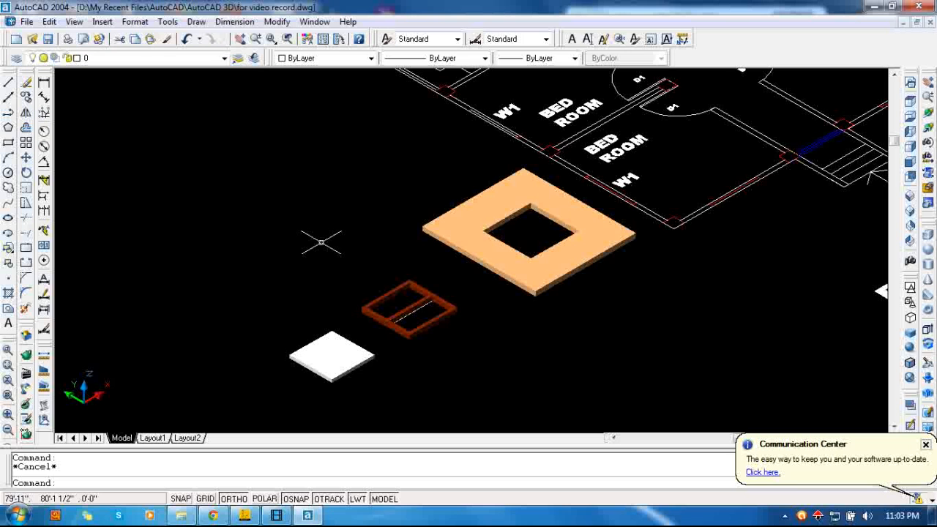
- Assign the flat glass panel solid beside the window frame to the Glass layer
{"action": "left_click", "coordinate": [336, 346]}
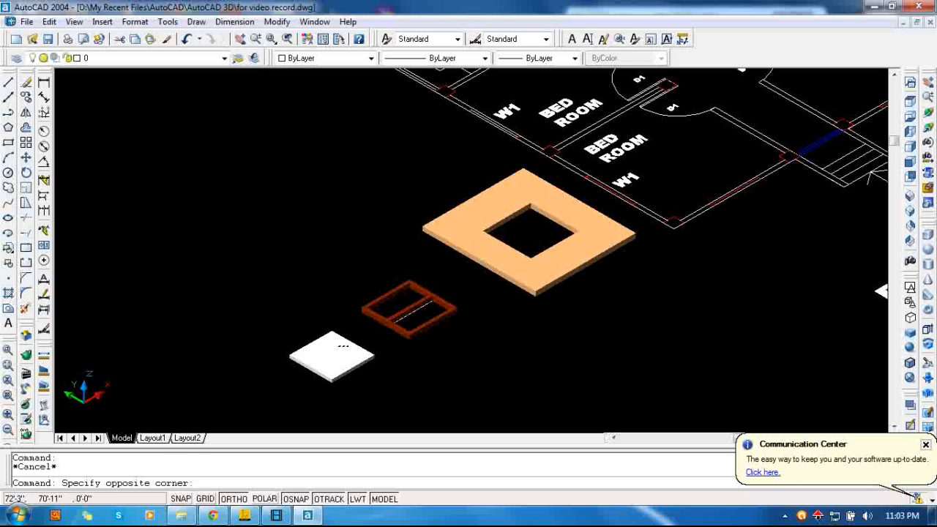
{"action": "left_click", "coordinate": [365, 381]}
{"action": "left_click", "coordinate": [370, 385]}
{"action": "left_click", "coordinate": [288, 331]}
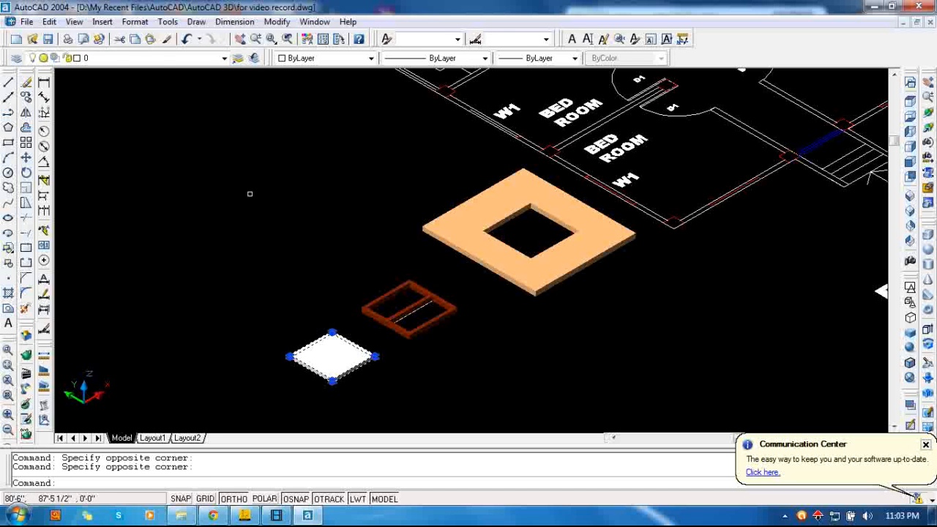
{"action": "left_click", "coordinate": [191, 58]}
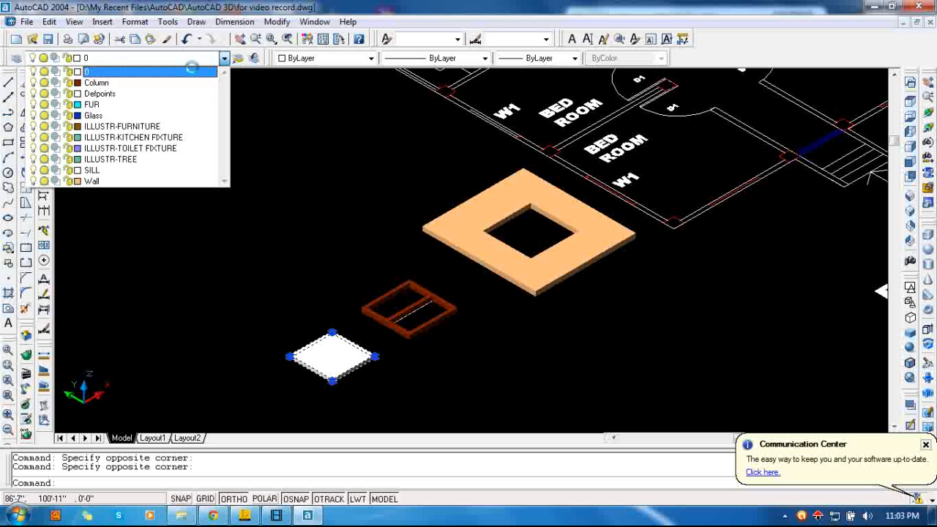
{"action": "left_click", "coordinate": [141, 115]}
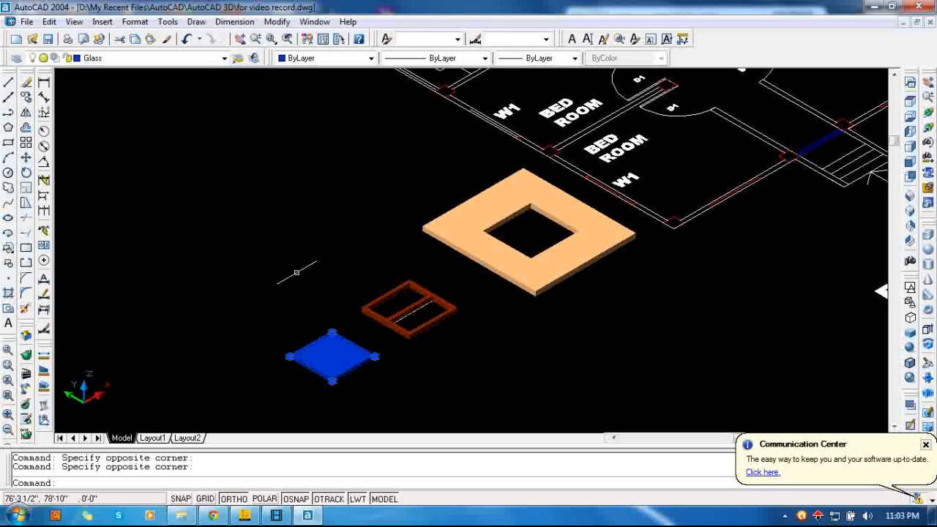
{"action": "key", "text": "Escape"}
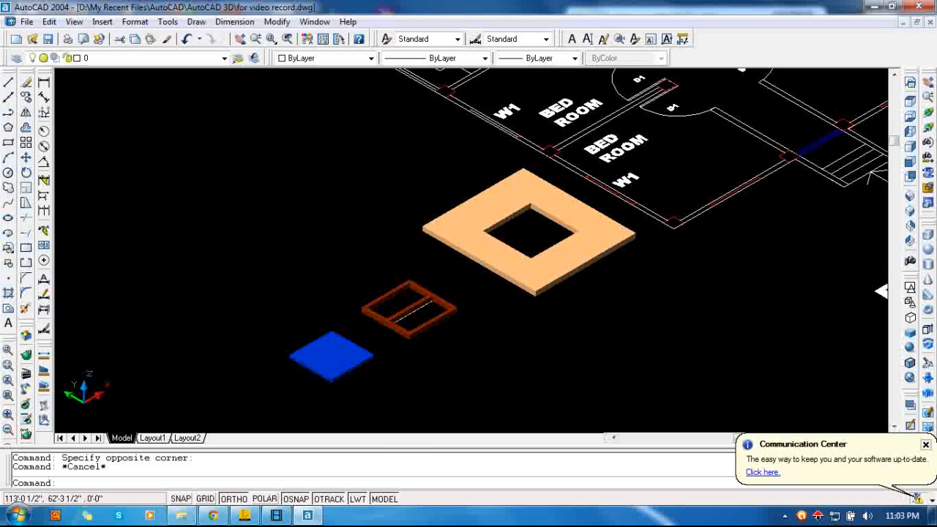
- Extrude the two column outlines at either end of the front bedroom's W1 wall to a height of 10' with zero taper
{"action": "left_click", "coordinate": [928, 83]}
{"action": "left_click_drag", "start_coordinate": [729, 226], "coordinate": [647, 287]}
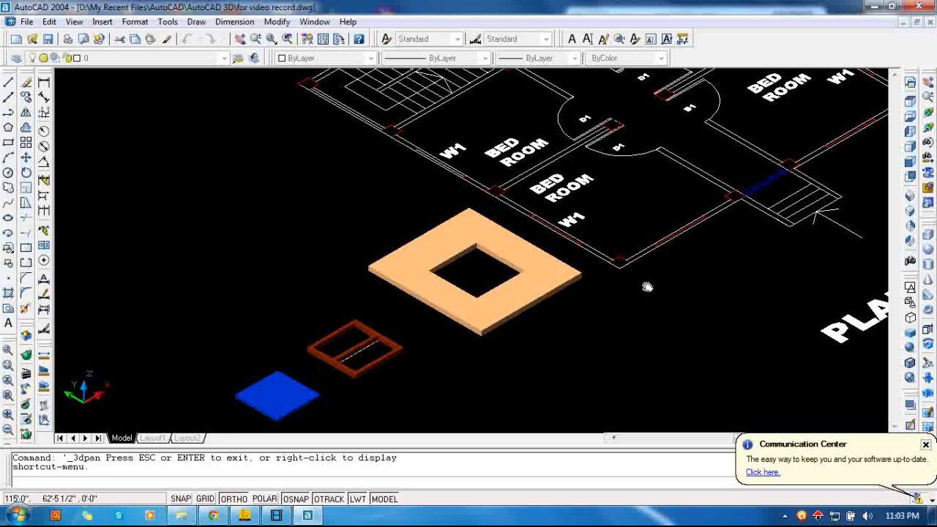
{"action": "key", "text": "Escape"}
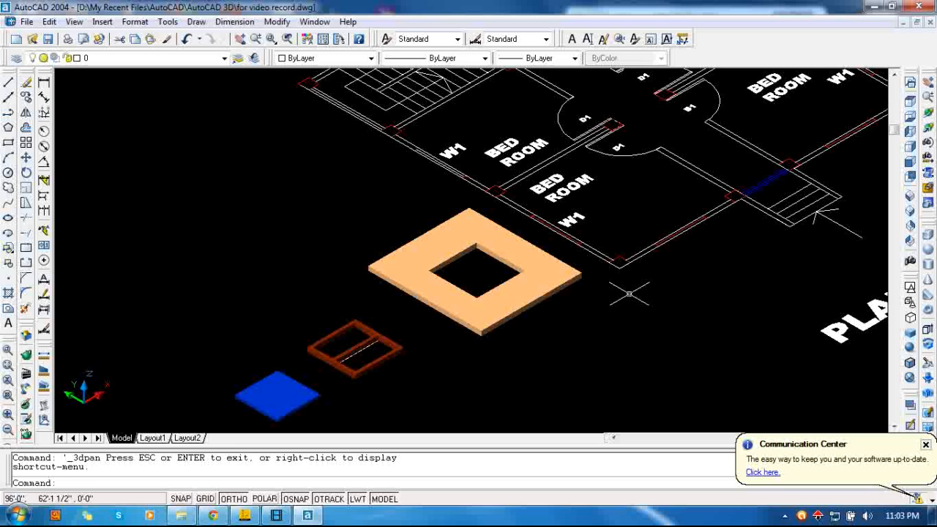
{"action": "type", "text": "ext"}
{"action": "key", "text": "Return"}
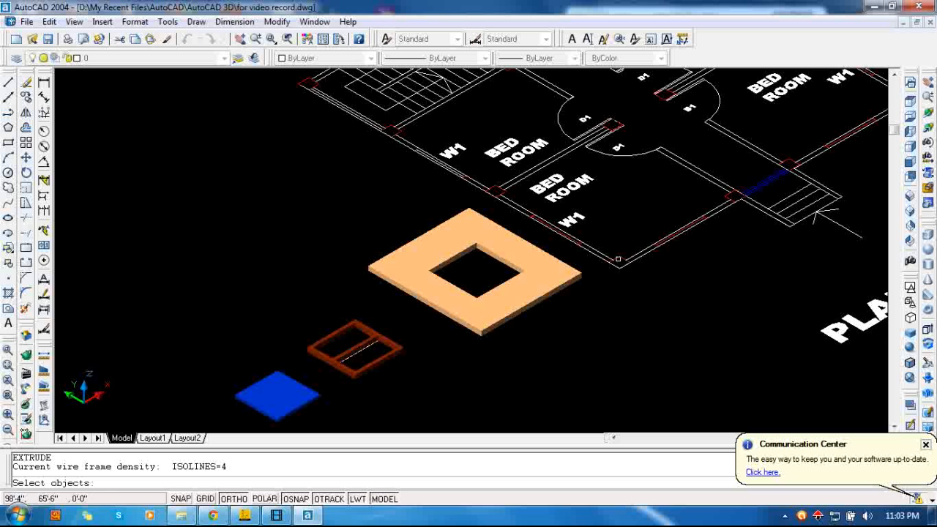
{"action": "left_click", "coordinate": [618, 259]}
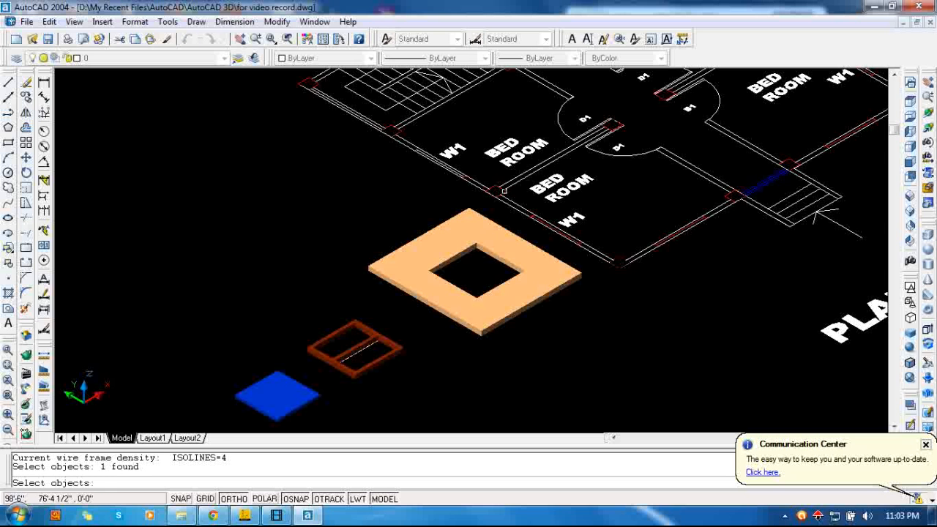
{"action": "scroll", "coordinate": [505, 191], "scroll_direction": "up", "scroll_amount": 4}
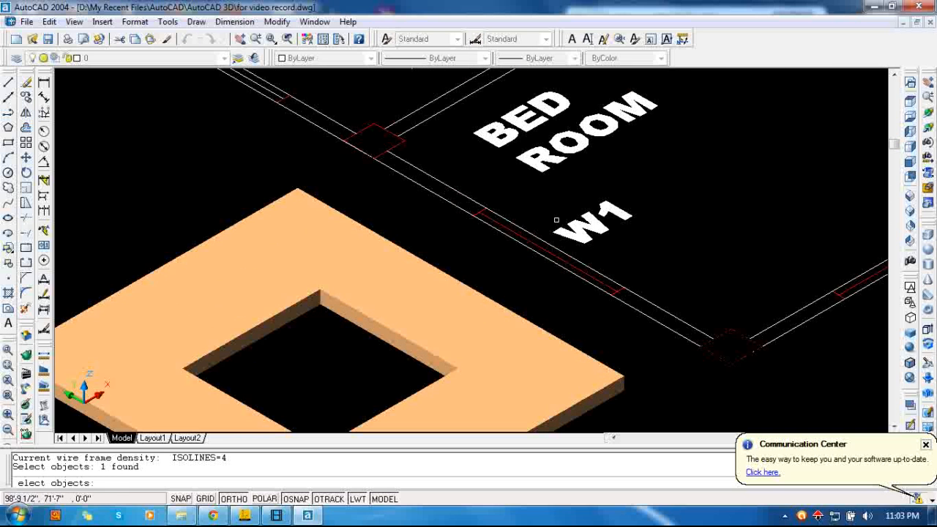
{"action": "left_click", "coordinate": [397, 143]}
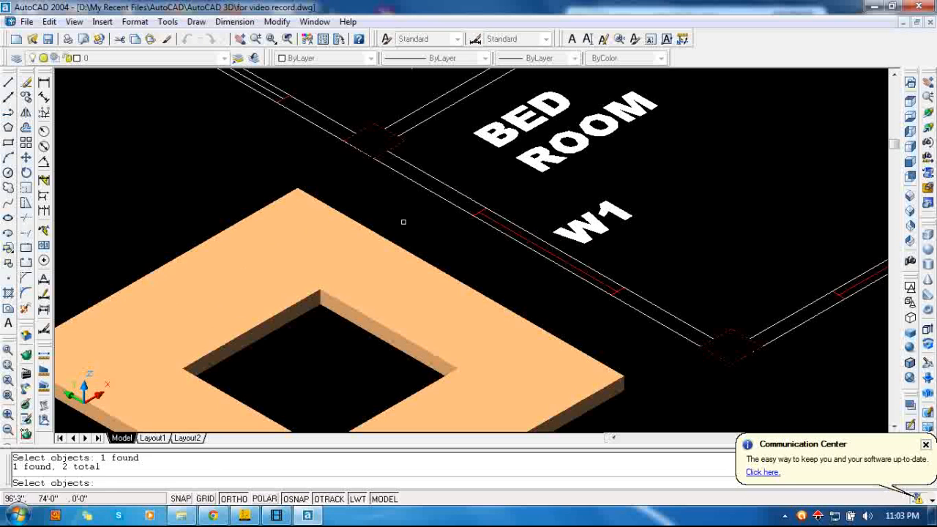
{"action": "key", "text": "Return"}
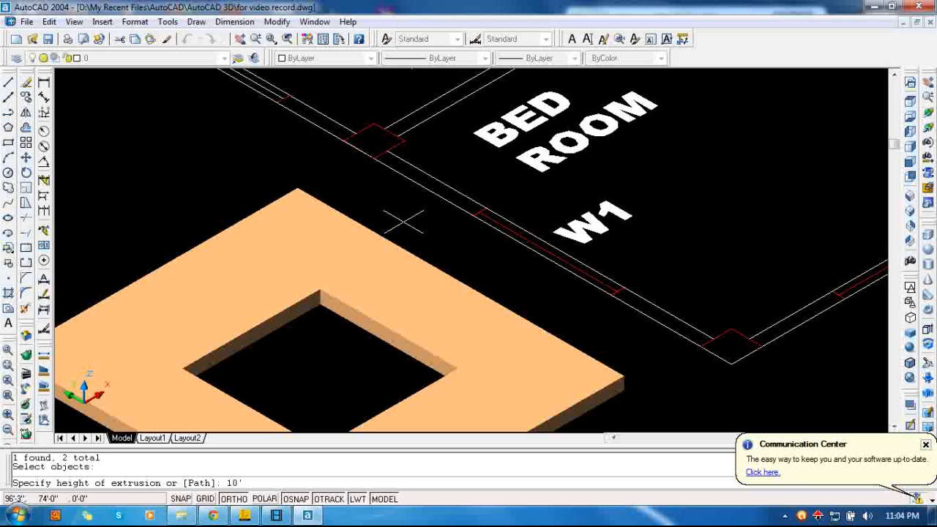
{"action": "key", "text": "Return"}
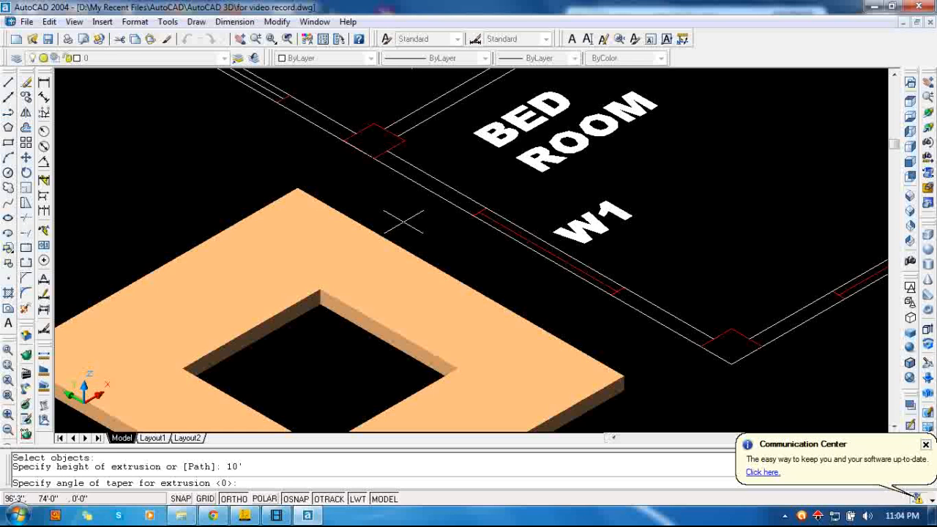
{"action": "key", "text": "Return"}
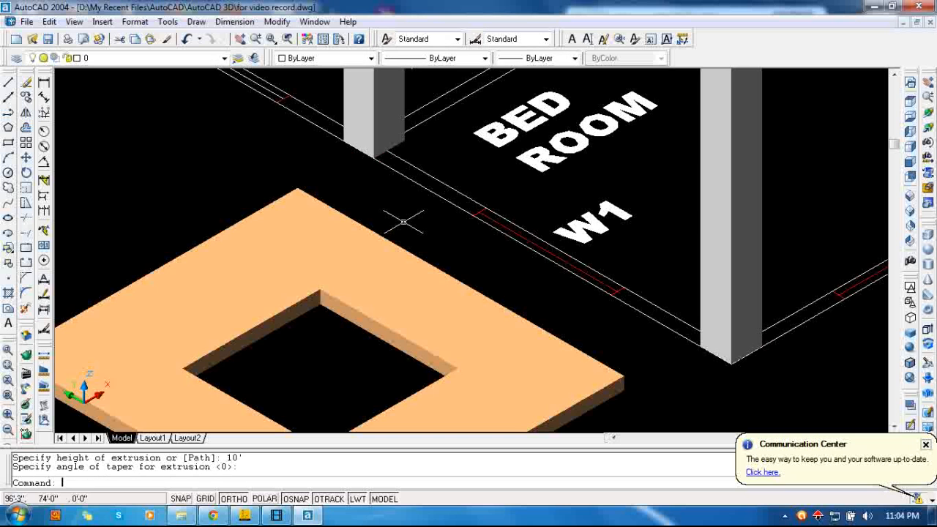
{"action": "scroll", "coordinate": [424, 221], "scroll_direction": "down", "scroll_amount": 3}
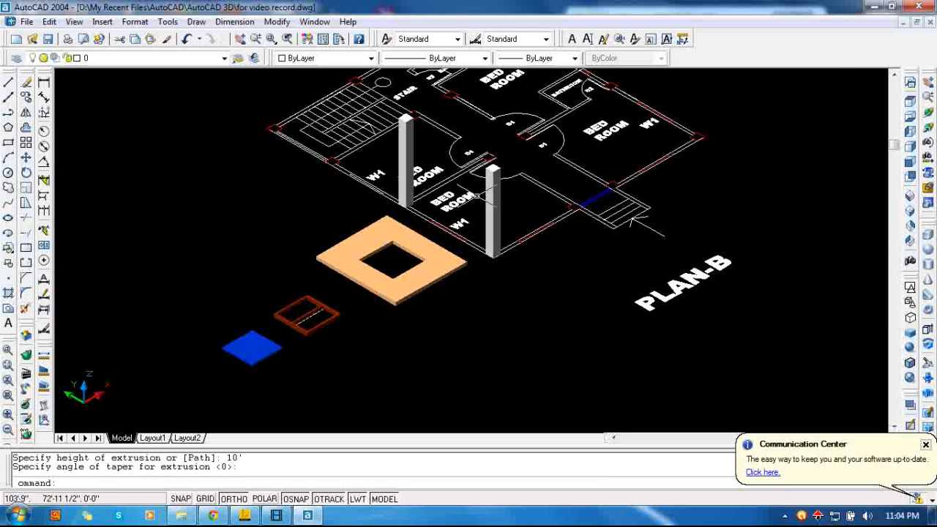
{"action": "left_click", "coordinate": [927, 82]}
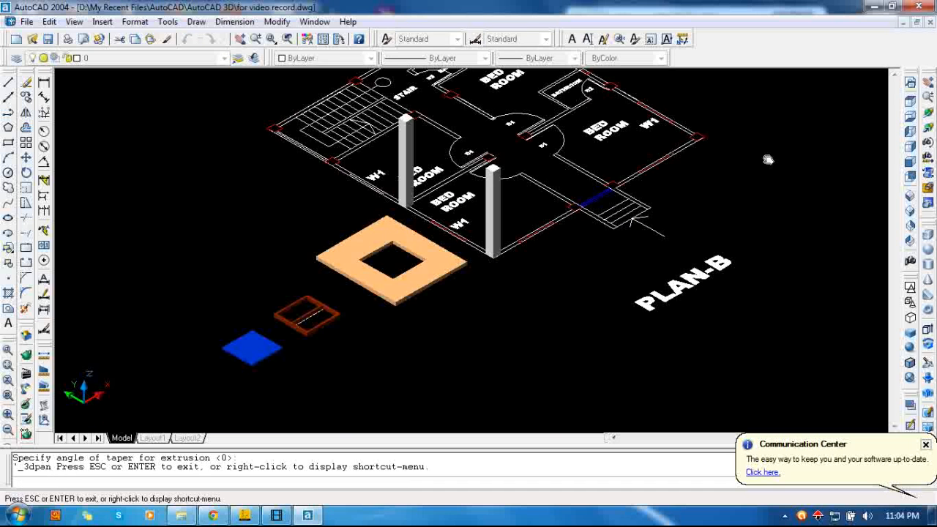
{"action": "left_click_drag", "start_coordinate": [710, 176], "coordinate": [702, 210]}
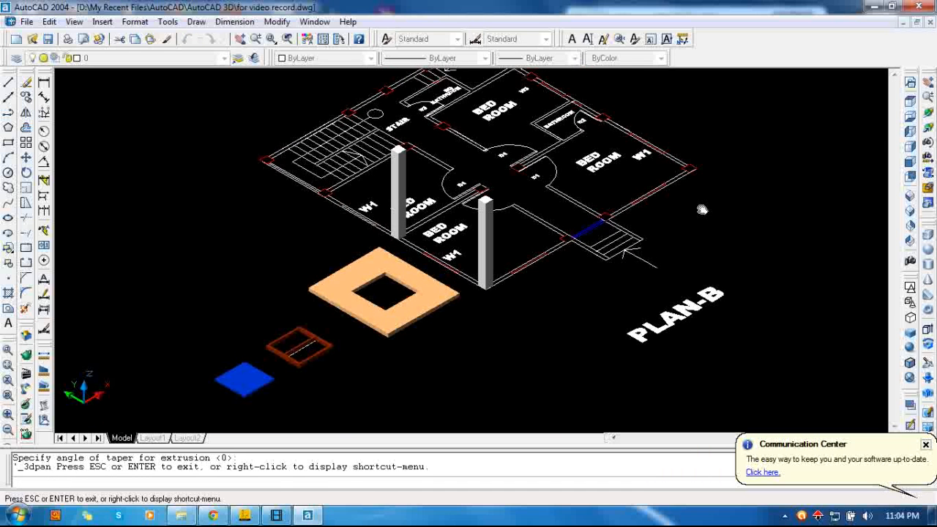
{"action": "key", "text": "Escape"}
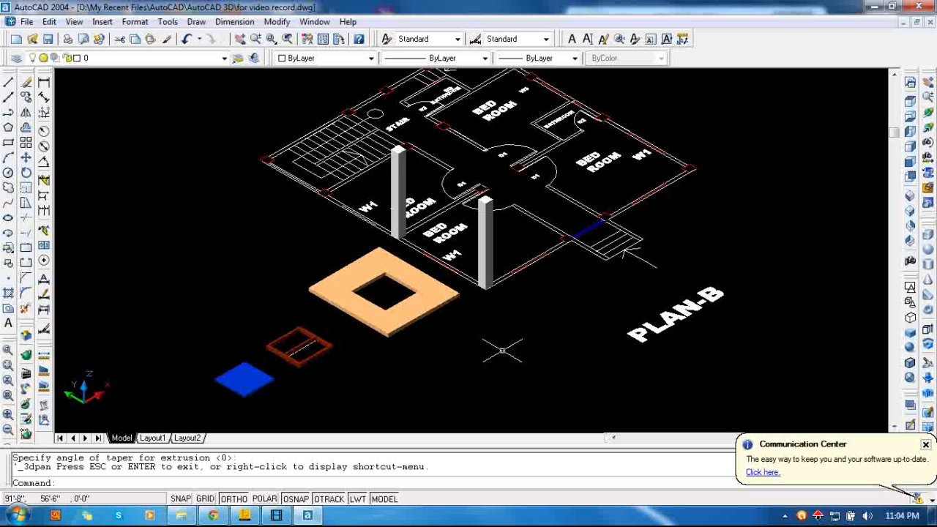
{"action": "scroll", "coordinate": [502, 351], "scroll_direction": "up", "scroll_amount": 2}
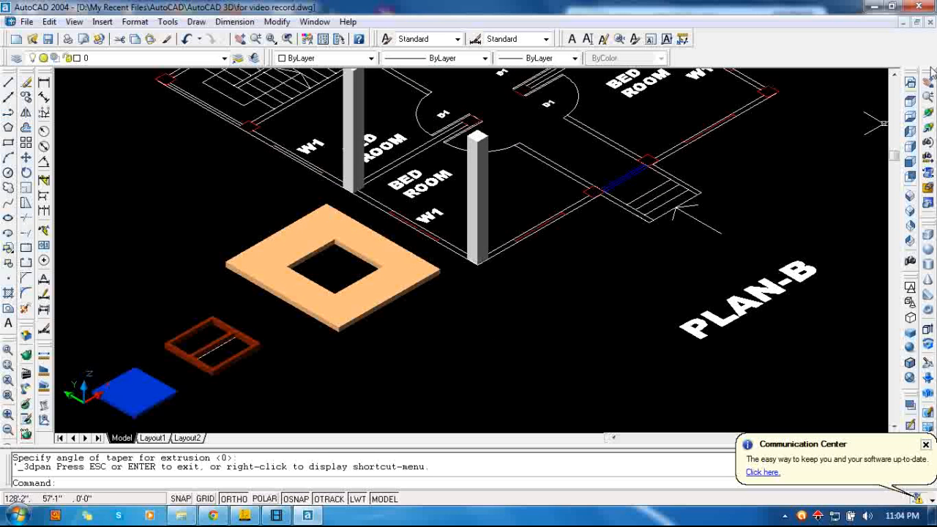
- Rotate the wall solid 90 degrees in 3D about an axis along the W1 wall line between the two column bases
{"action": "left_click_drag", "start_coordinate": [646, 286], "coordinate": [626, 293]}
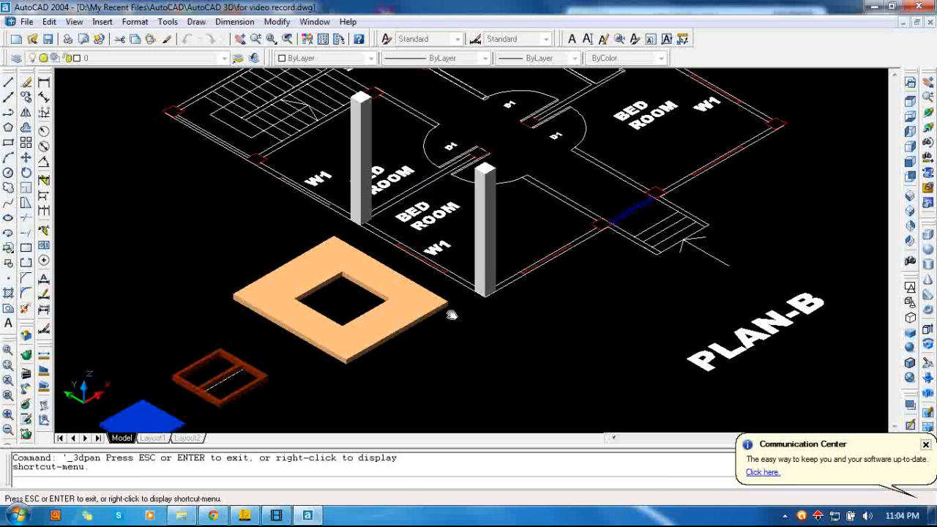
{"action": "key", "text": "Escape"}
{"action": "left_click", "coordinate": [441, 335]}
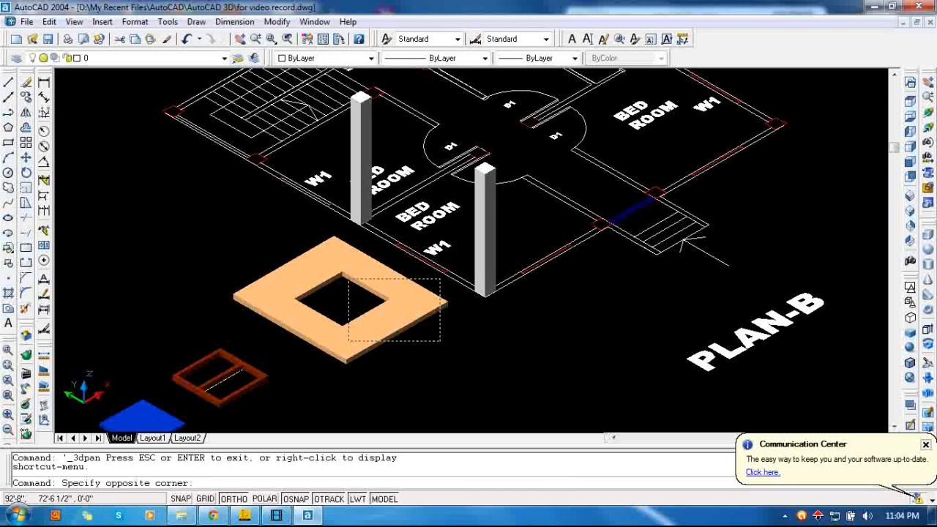
{"action": "left_click", "coordinate": [298, 269]}
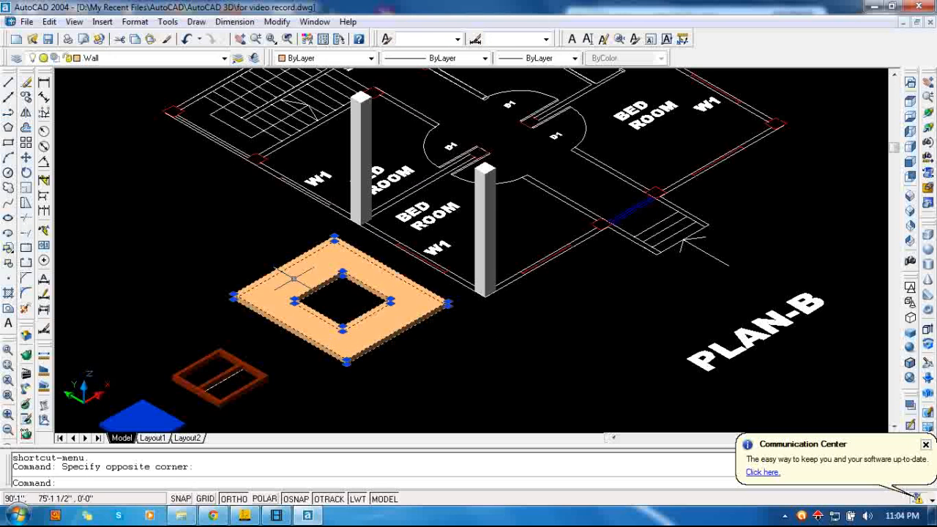
{"action": "left_click", "coordinate": [277, 22]}
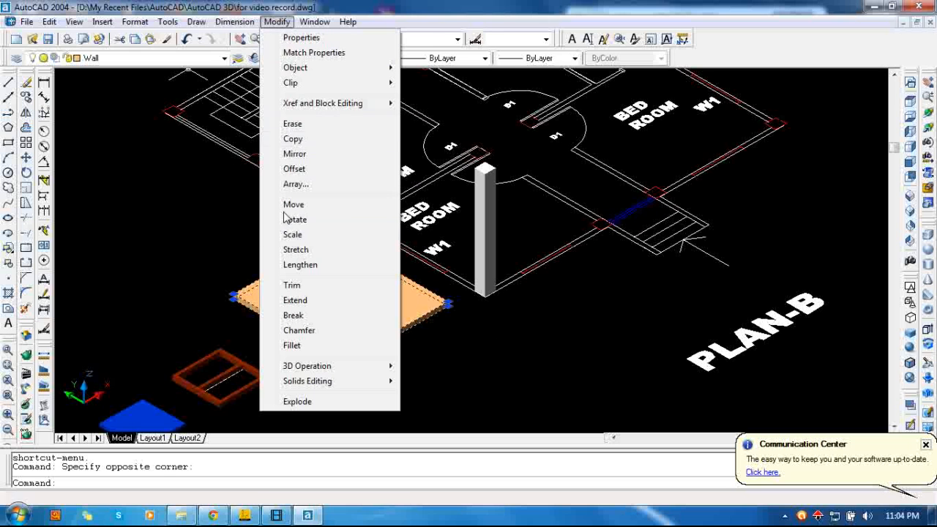
{"action": "mouse_move", "coordinate": [318, 366]}
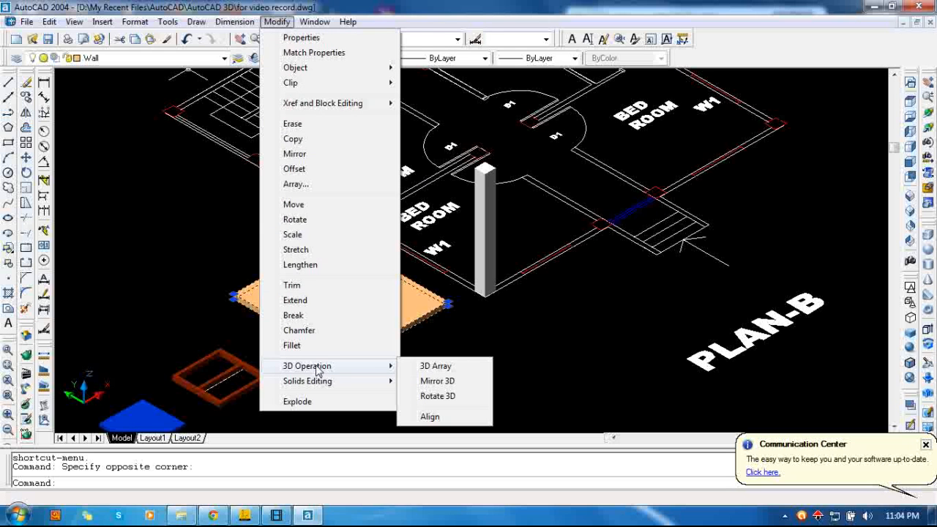
{"action": "left_click", "coordinate": [438, 397]}
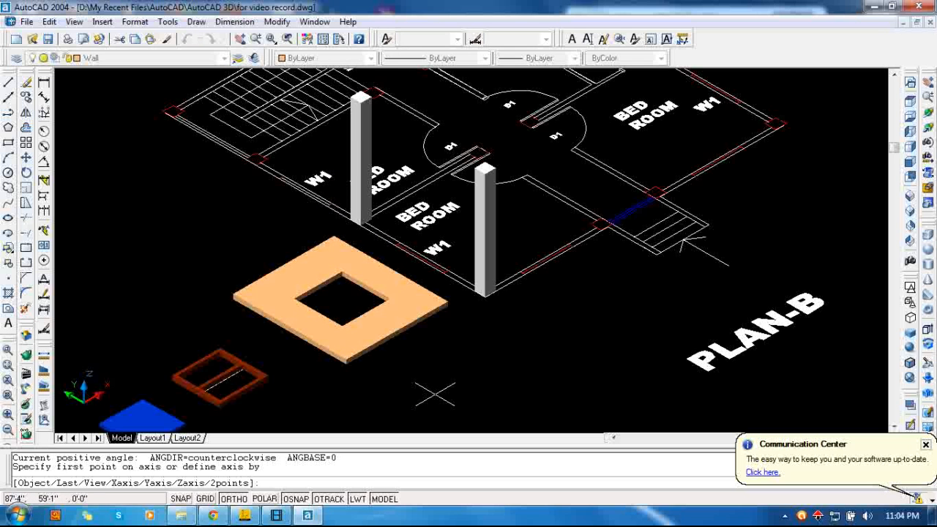
{"action": "scroll", "coordinate": [453, 328], "scroll_direction": "up", "scroll_amount": 2}
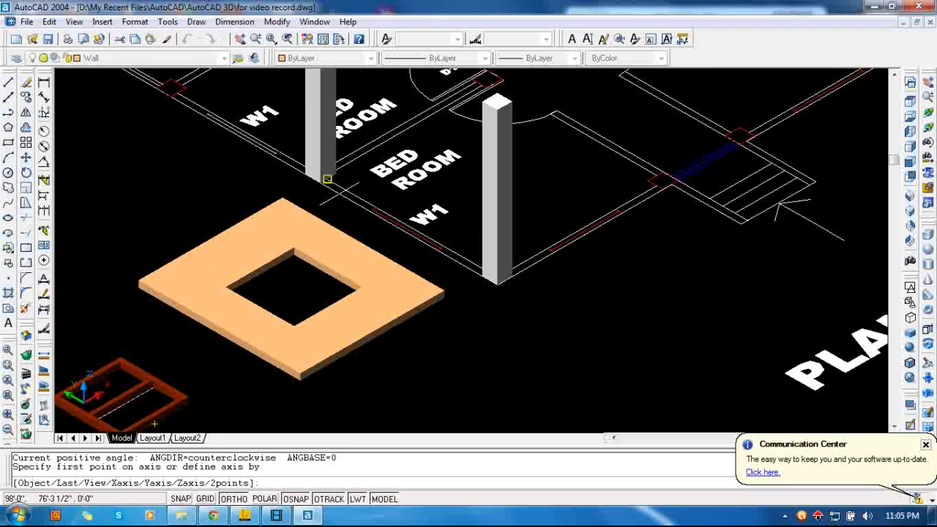
{"action": "left_click", "coordinate": [319, 183]}
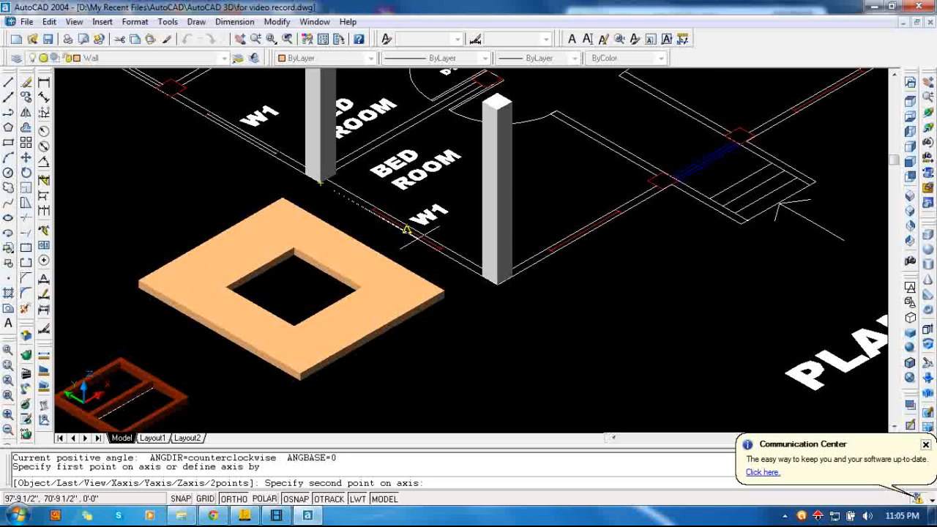
{"action": "left_click", "coordinate": [483, 276]}
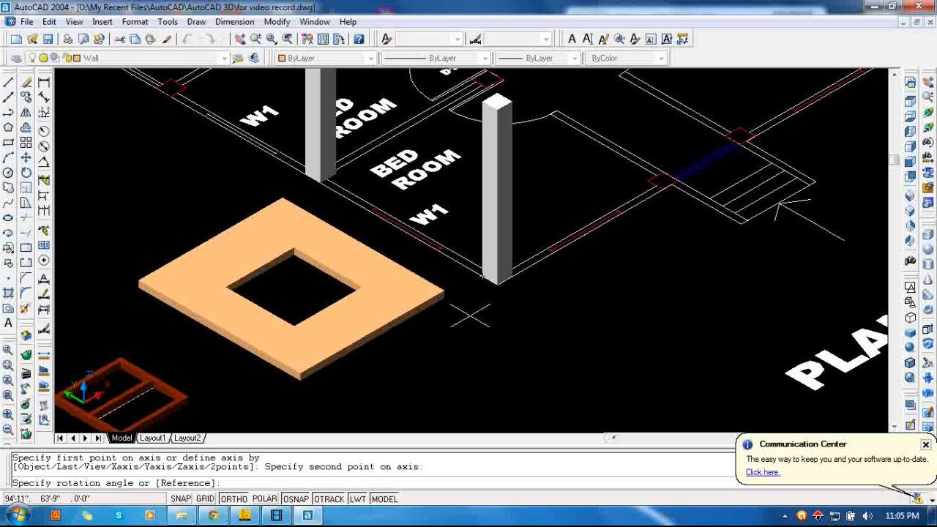
{"action": "key", "text": "Return"}
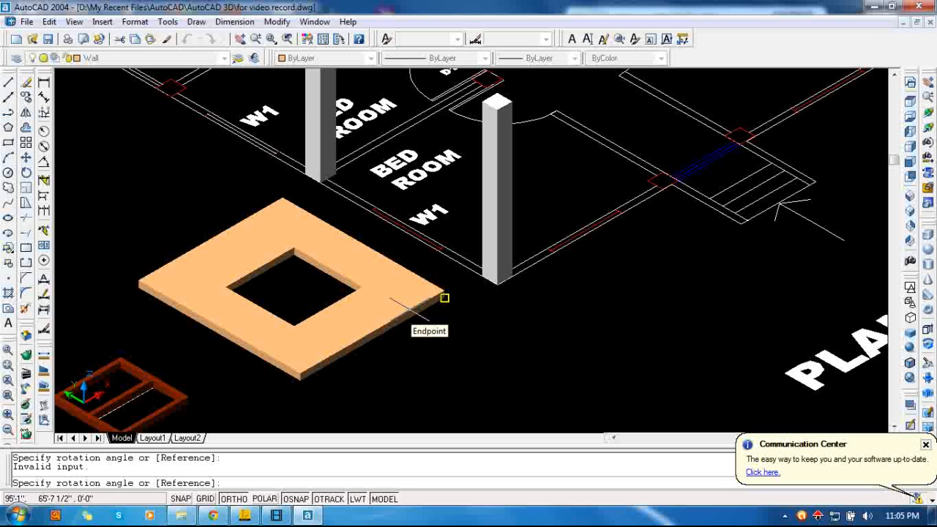
{"action": "type", "text": "90"}
{"action": "key", "text": "Return"}
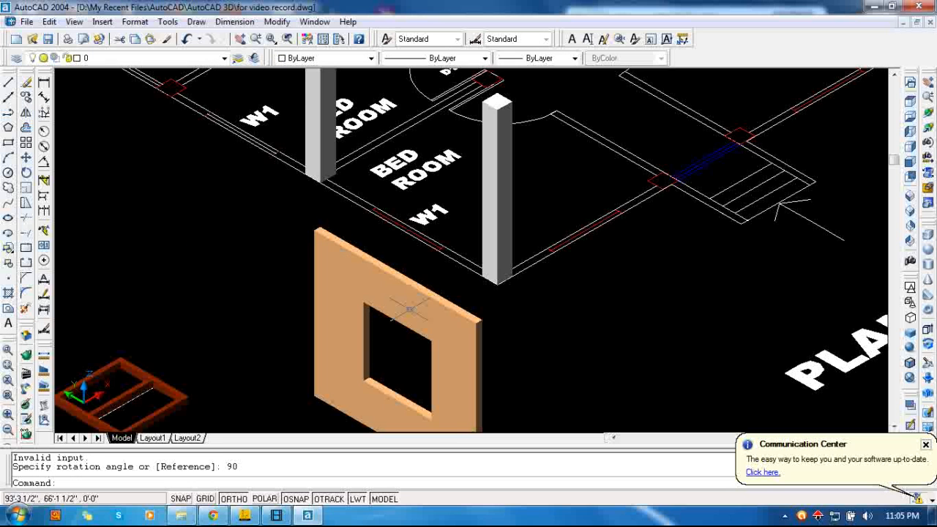
- Copy the upright wall solid from its lower corner to the first column's base corner, filling the gap between the two columns
{"action": "scroll", "coordinate": [594, 293], "scroll_direction": "down", "scroll_amount": 2}
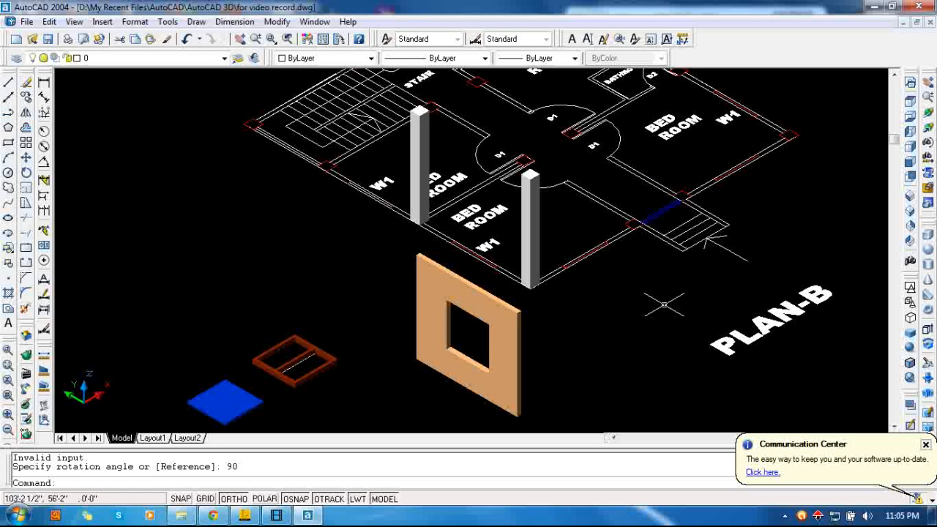
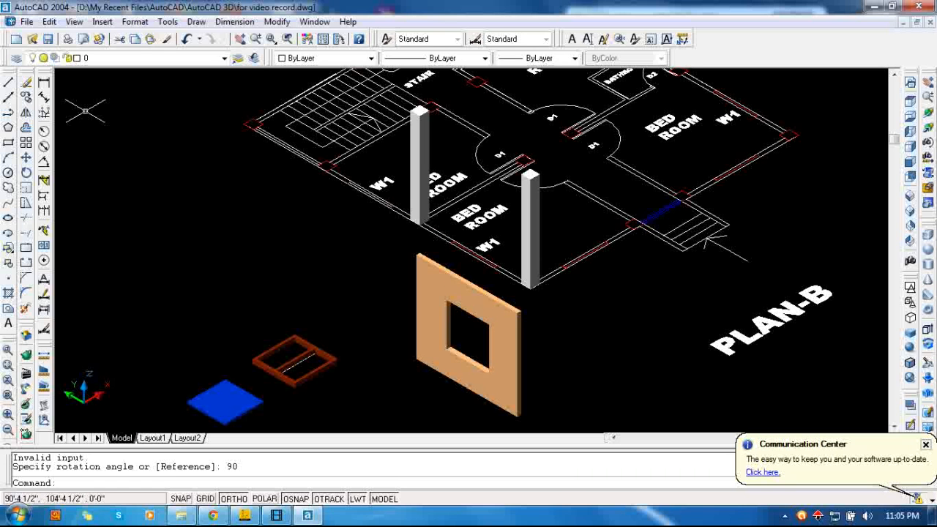
{"action": "left_click", "coordinate": [559, 412]}
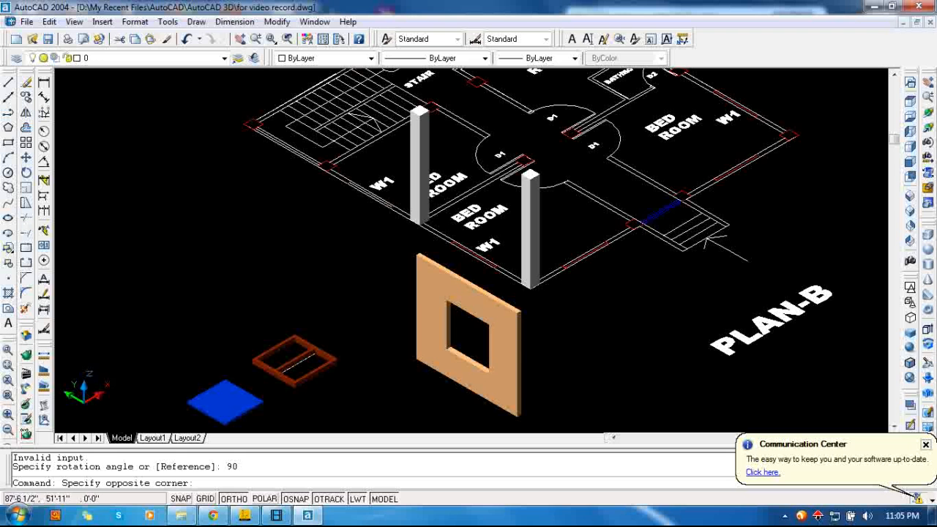
{"action": "left_click", "coordinate": [454, 344]}
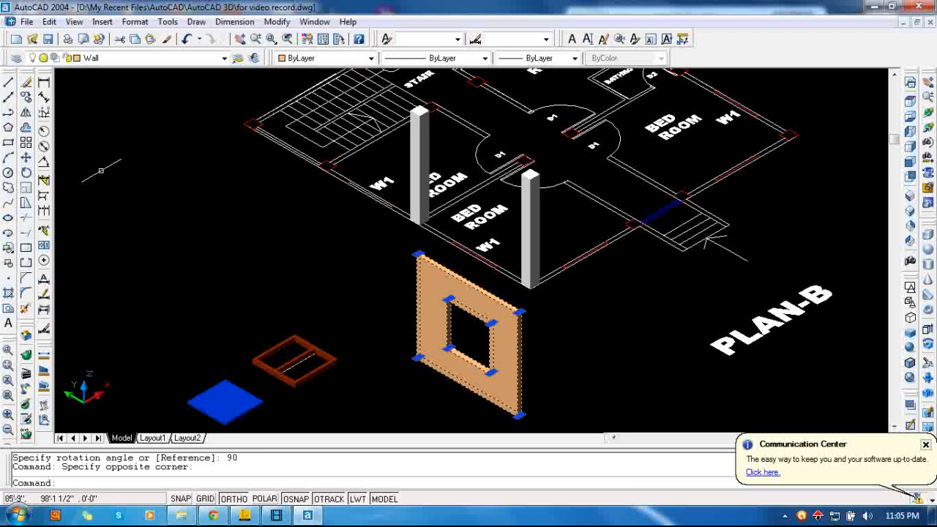
{"action": "left_click", "coordinate": [26, 98]}
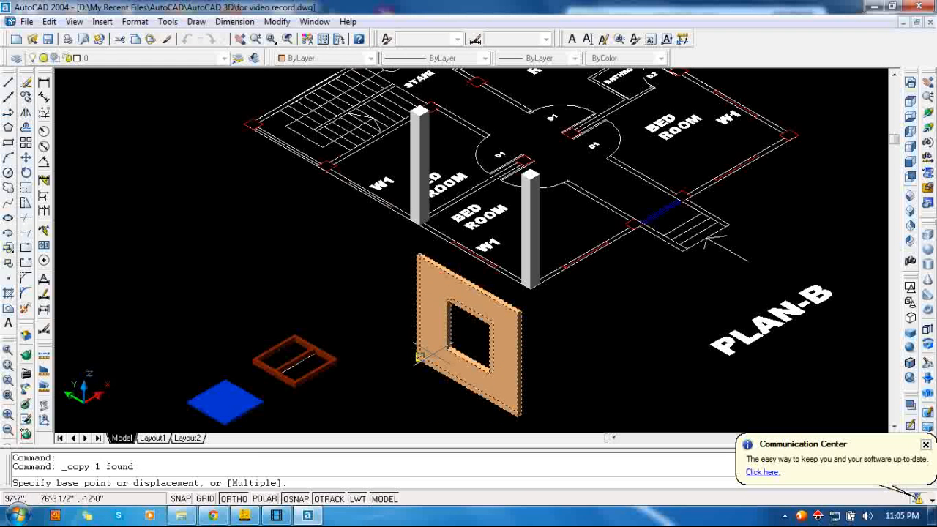
{"action": "scroll", "coordinate": [397, 331], "scroll_direction": "down", "scroll_amount": 5}
{"action": "scroll", "coordinate": [395, 329], "scroll_direction": "up", "scroll_amount": 8}
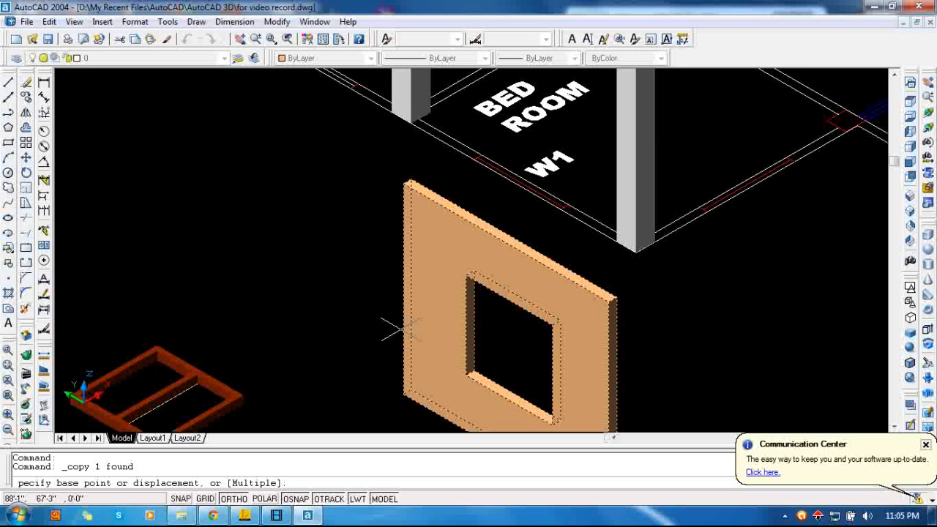
{"action": "left_click", "coordinate": [403, 395]}
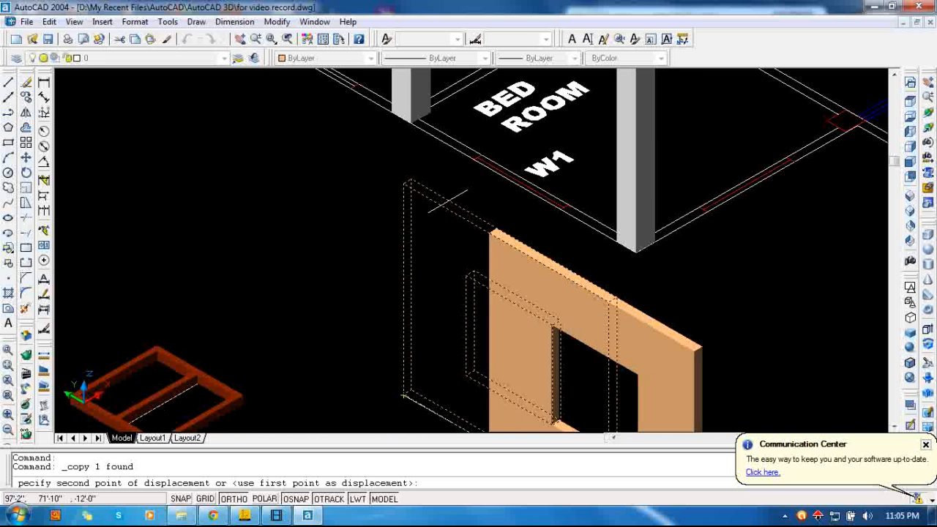
{"action": "left_click", "coordinate": [411, 123]}
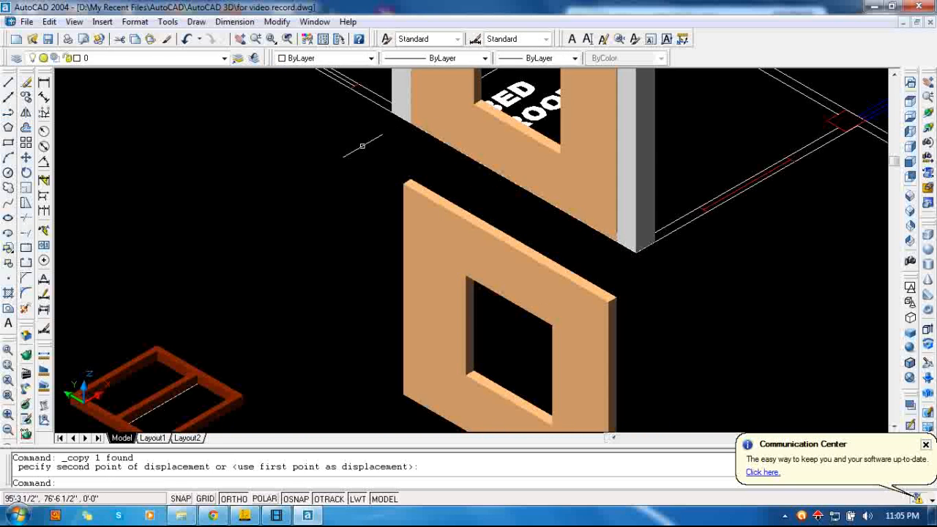
- Erase the original upright wall solid standing outside the floor plan
{"action": "scroll", "coordinate": [366, 147], "scroll_direction": "down", "scroll_amount": 4}
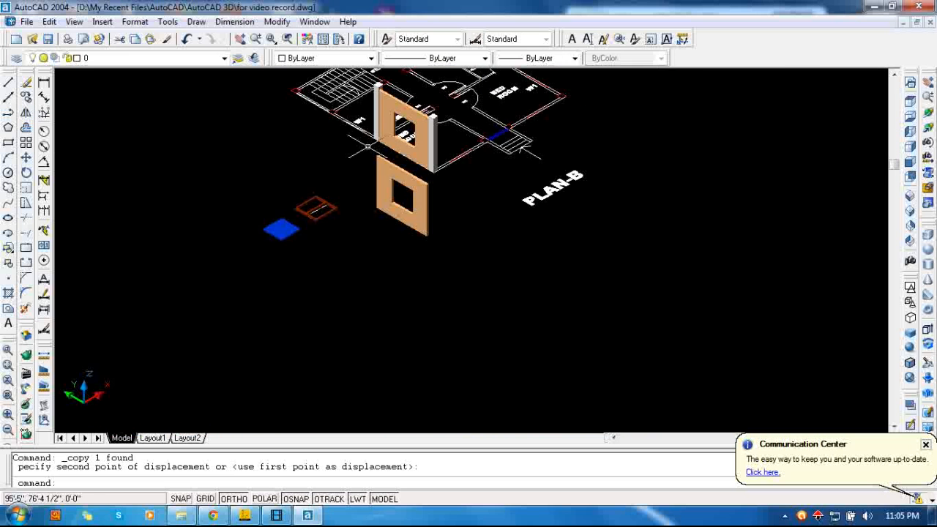
{"action": "left_click", "coordinate": [927, 107]}
{"action": "left_click_drag", "start_coordinate": [466, 206], "coordinate": [521, 275]}
{"action": "key", "text": "Escape"}
{"action": "left_click", "coordinate": [486, 324]}
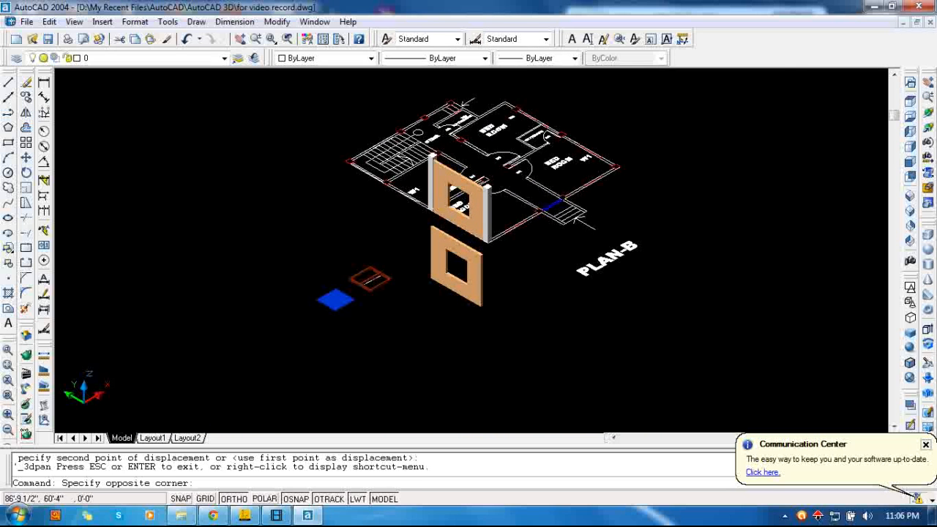
{"action": "left_click", "coordinate": [436, 260]}
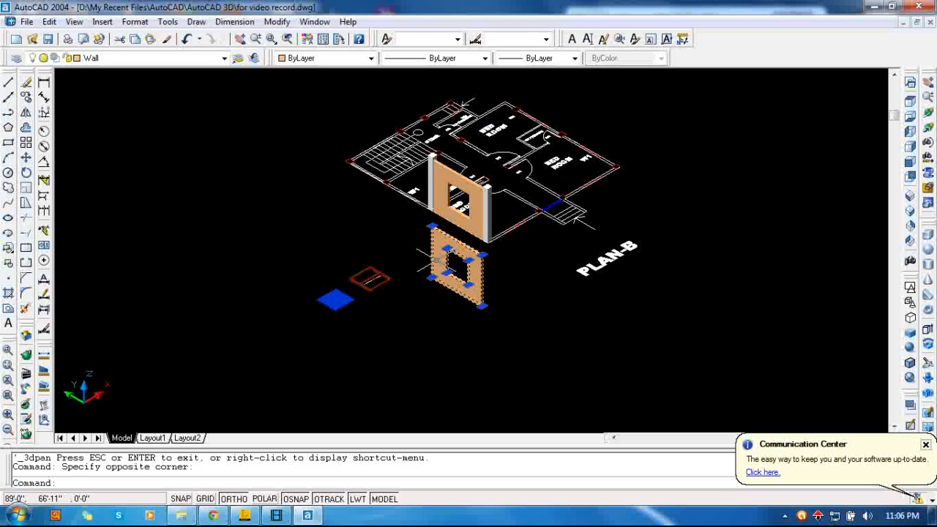
{"action": "key", "text": "Delete"}
{"action": "scroll", "coordinate": [434, 259], "scroll_direction": "up", "scroll_amount": 1}
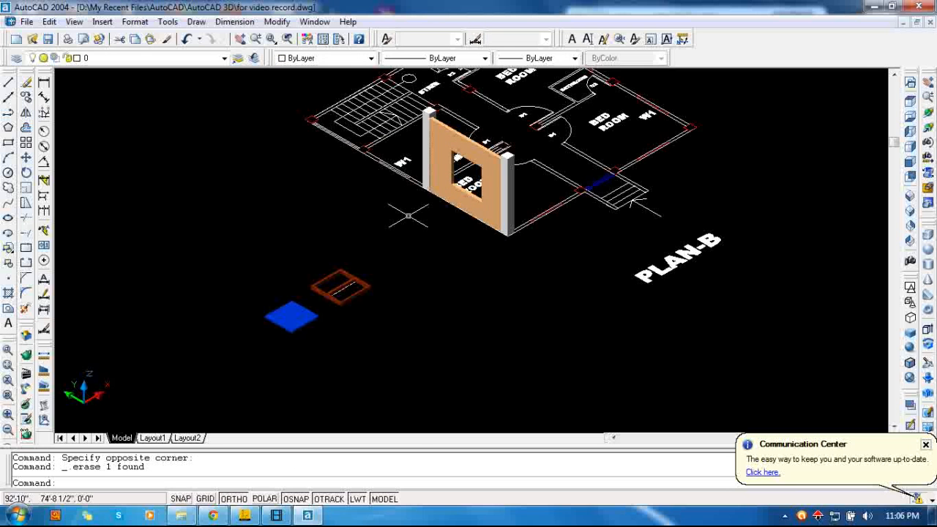
{"action": "left_click", "coordinate": [927, 82]}
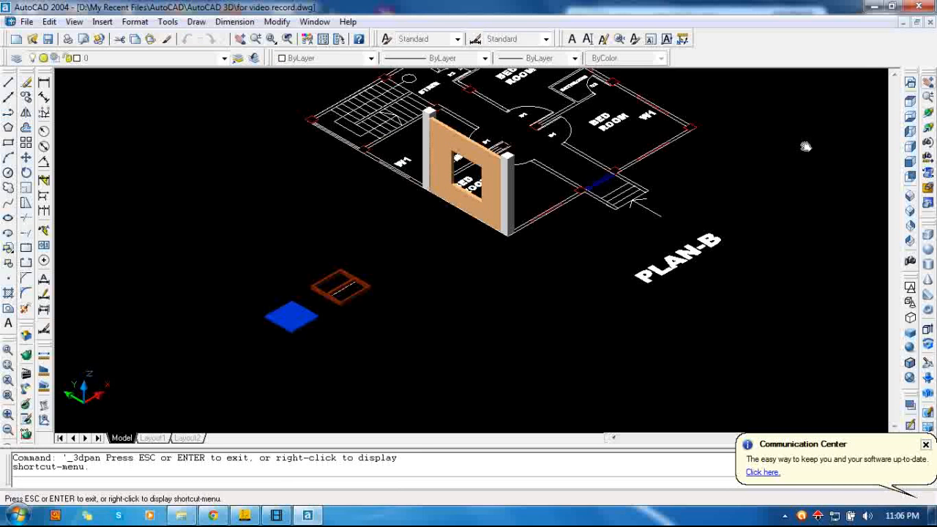
{"action": "left_click_drag", "start_coordinate": [538, 260], "coordinate": [539, 303]}
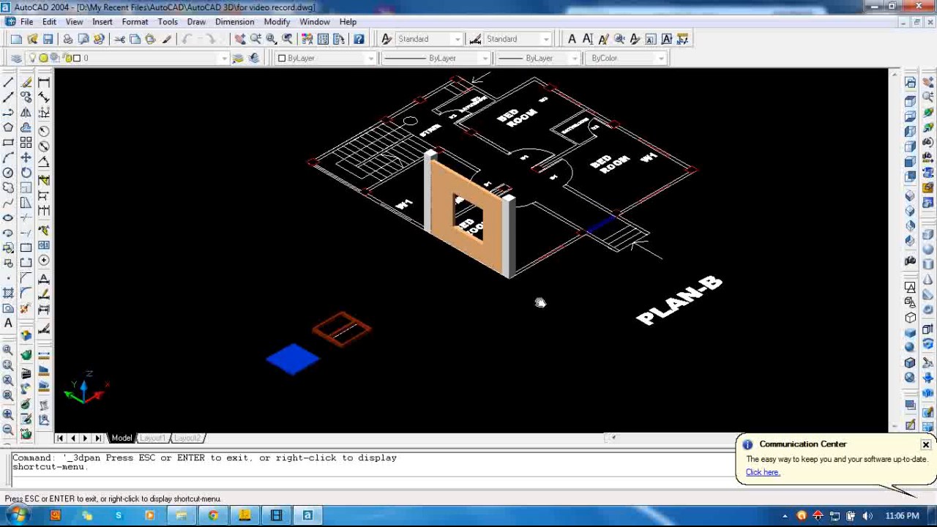
{"action": "key", "text": "Escape"}
{"action": "left_click", "coordinate": [374, 345]}
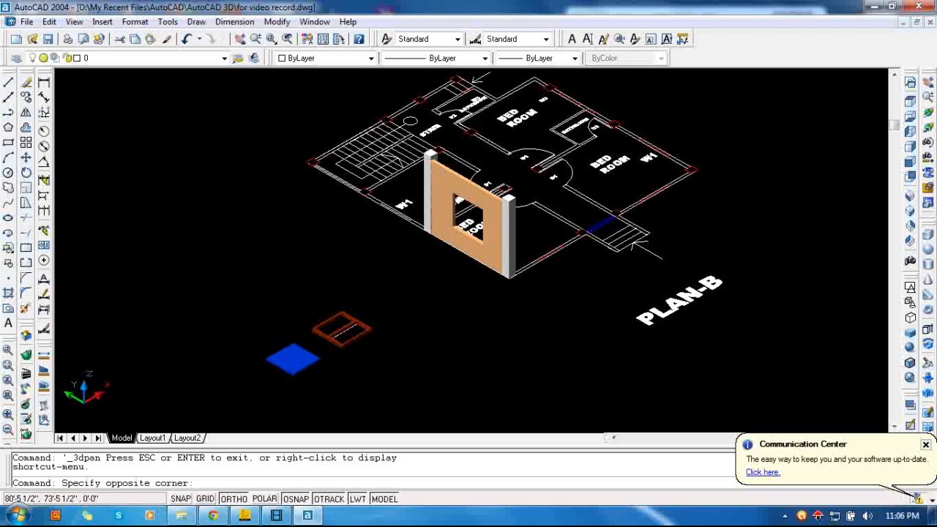
{"action": "left_click", "coordinate": [334, 304]}
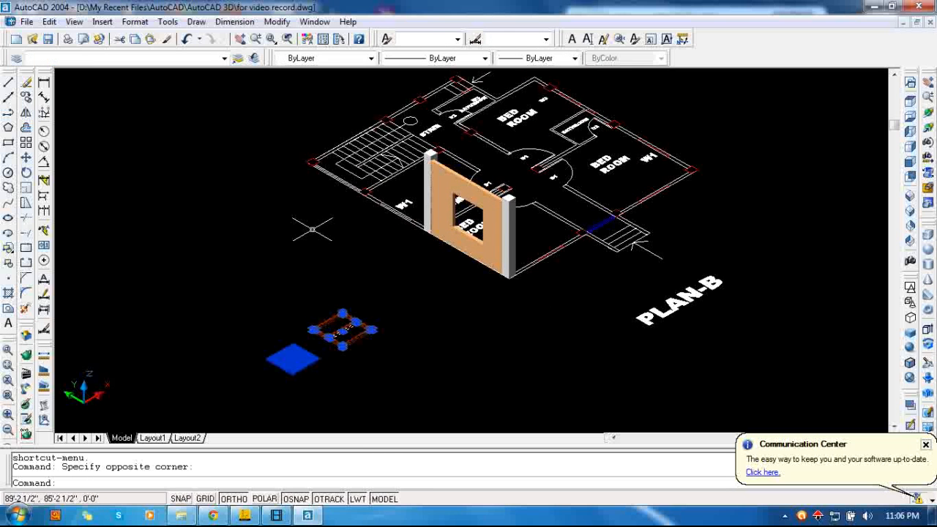
{"action": "left_click", "coordinate": [277, 22]}
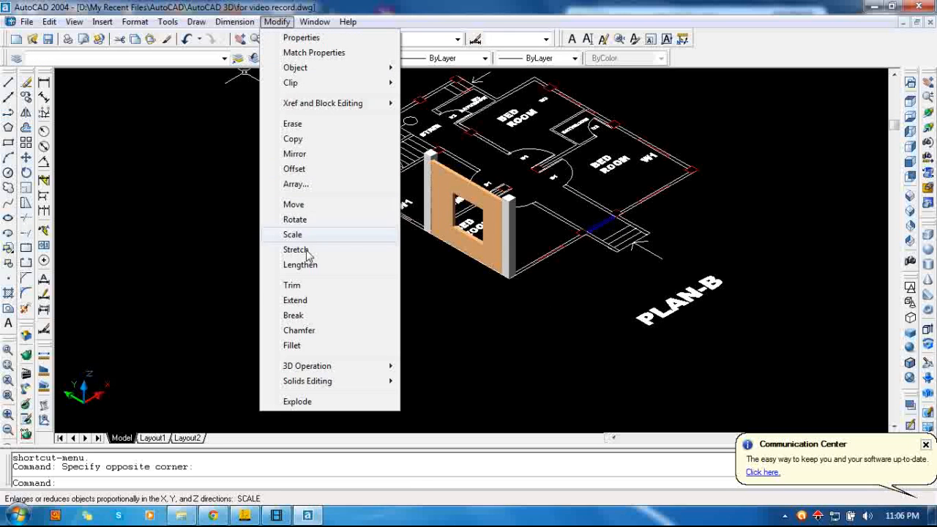
{"action": "mouse_move", "coordinate": [336, 365]}
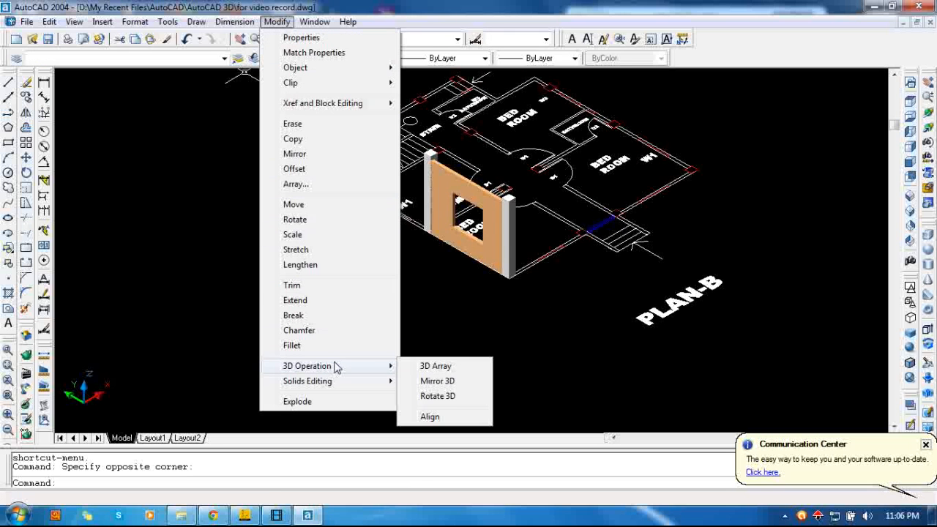
{"action": "left_click", "coordinate": [450, 402]}
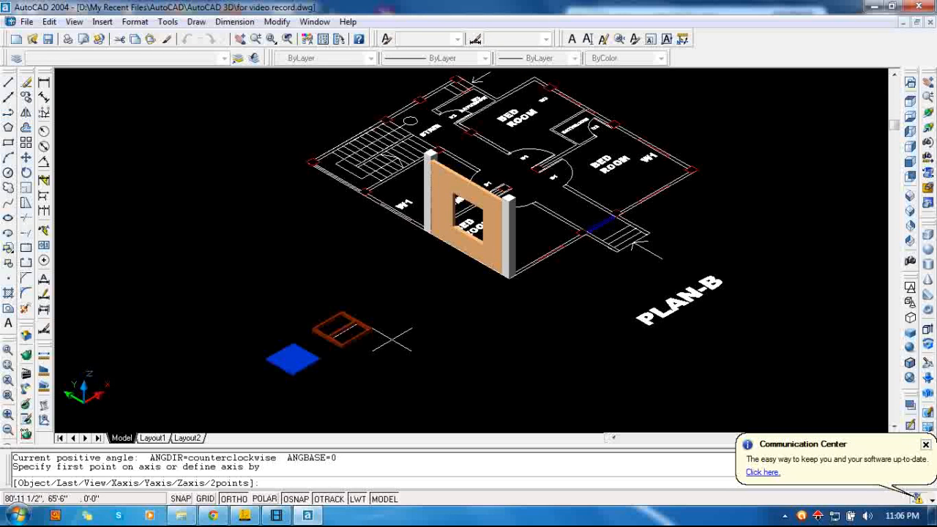
{"action": "scroll", "coordinate": [392, 338], "scroll_direction": "up", "scroll_amount": 5}
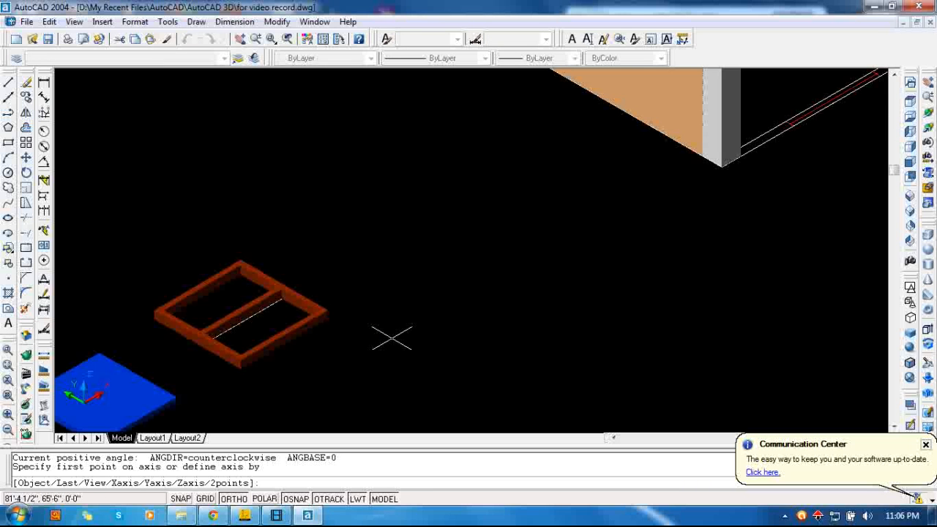
{"action": "left_click", "coordinate": [240, 363]}
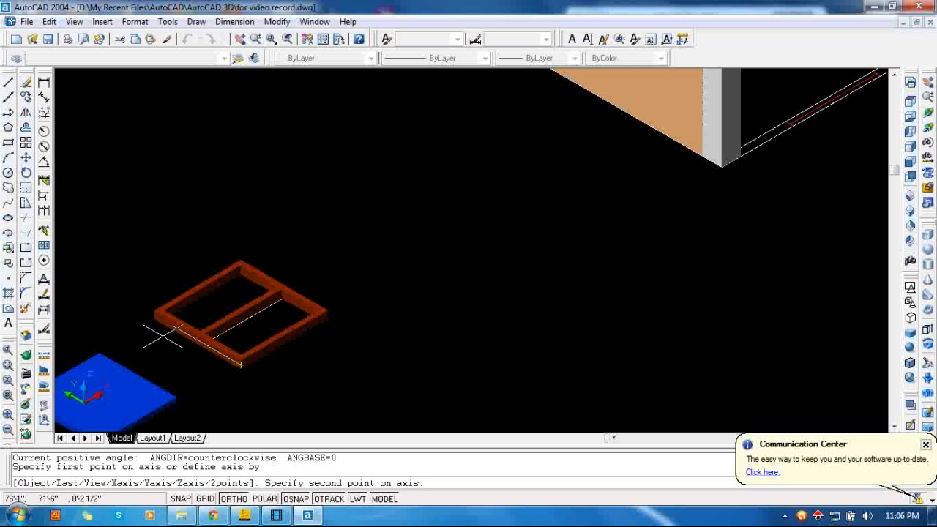
{"action": "key", "text": "Escape"}
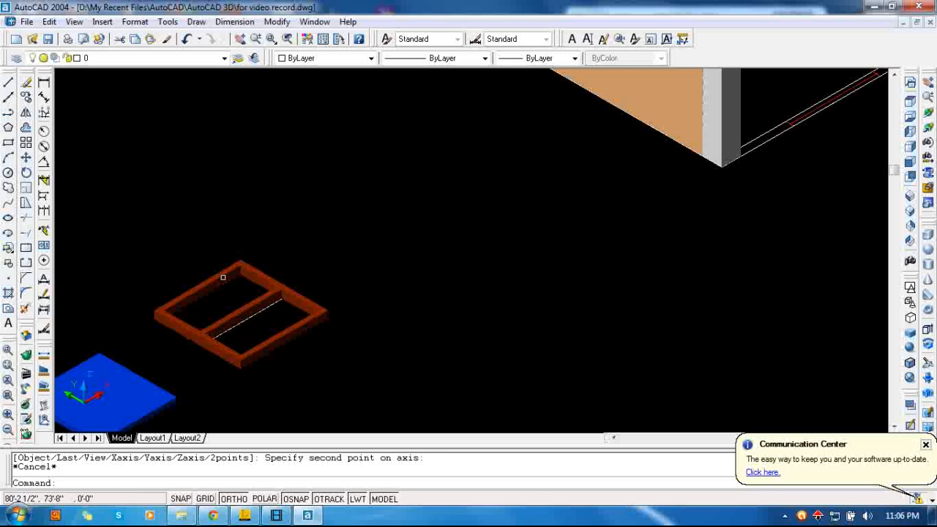
{"action": "key", "text": "Escape"}
{"action": "key", "text": "Escape"}
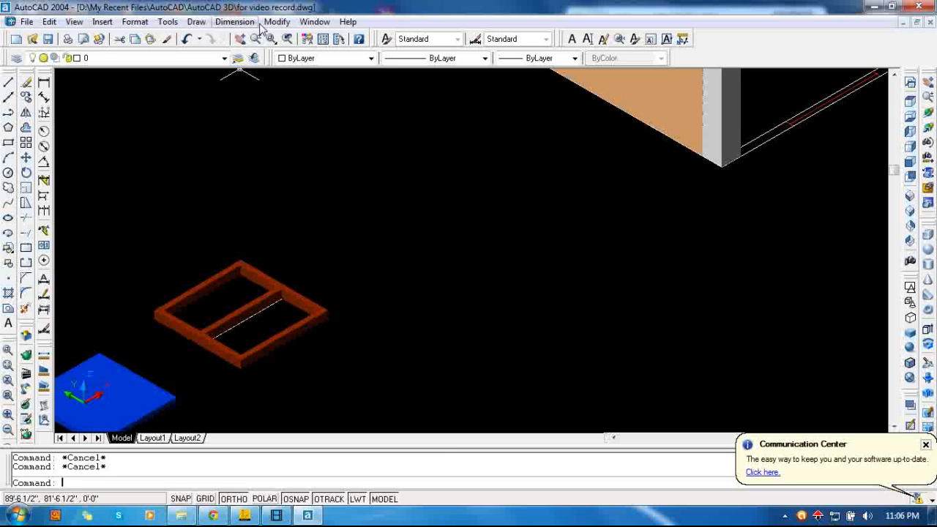
{"action": "left_click", "coordinate": [276, 22]}
{"action": "mouse_move", "coordinate": [334, 367]}
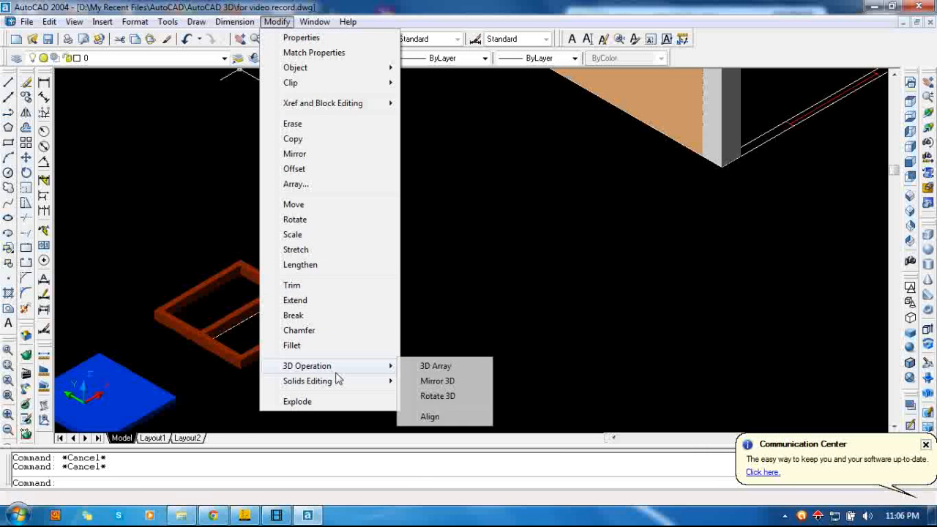
{"action": "left_click", "coordinate": [449, 395]}
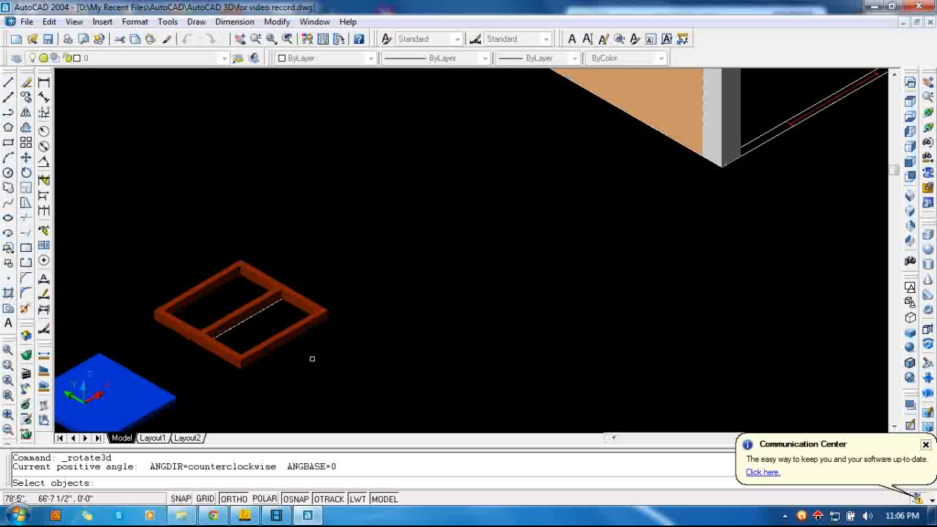
{"action": "key", "text": "Escape"}
- Rotate the flat window frame and its lines 90 degrees in 3D about the frame's near bottom edge parallel to the wall
{"action": "left_click", "coordinate": [300, 328]}
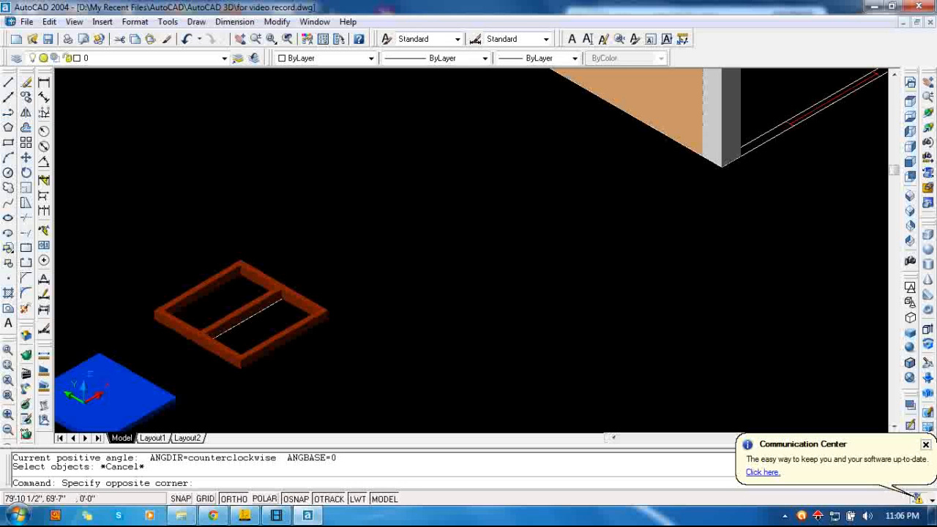
{"action": "left_click", "coordinate": [261, 290]}
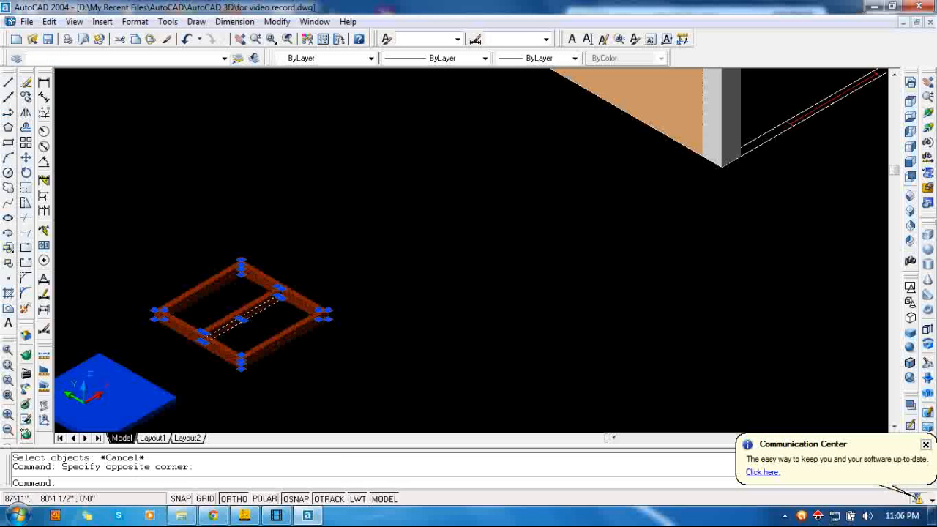
{"action": "left_click", "coordinate": [277, 21]}
{"action": "mouse_move", "coordinate": [366, 367]}
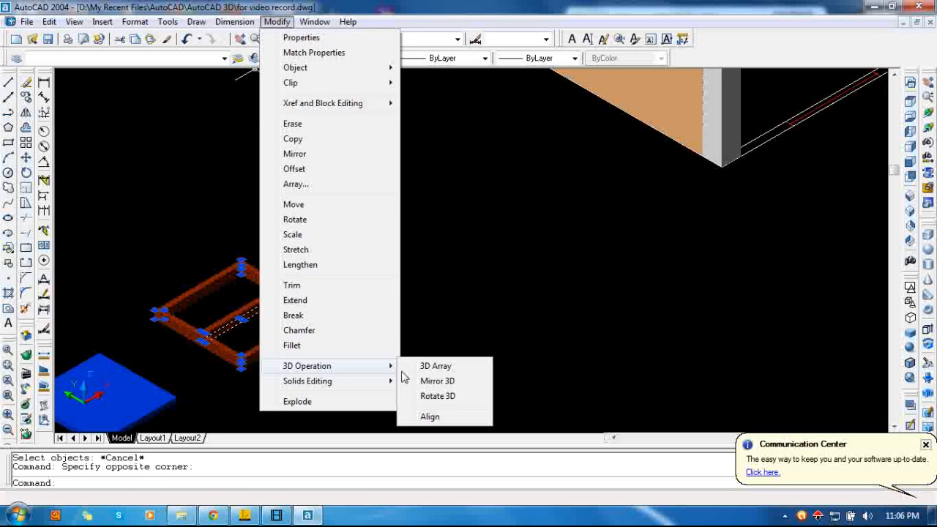
{"action": "left_click", "coordinate": [446, 395]}
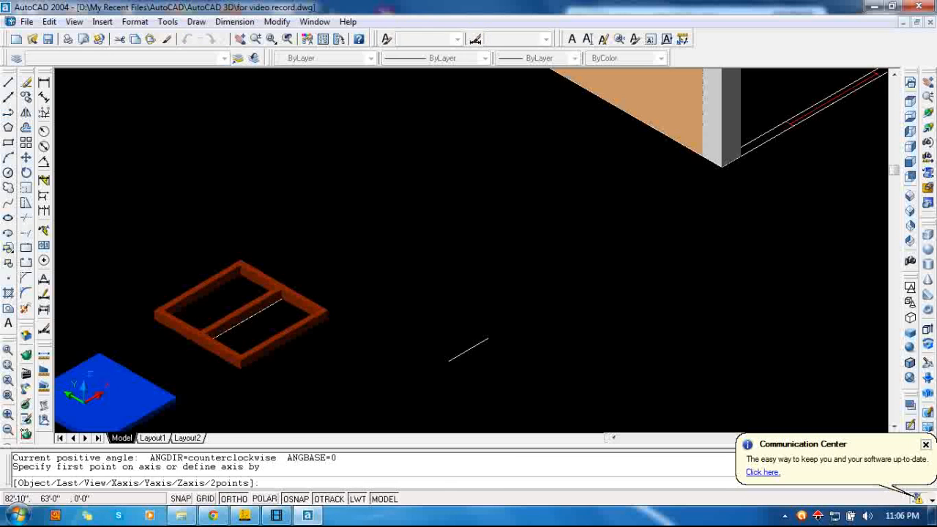
{"action": "left_click", "coordinate": [241, 369]}
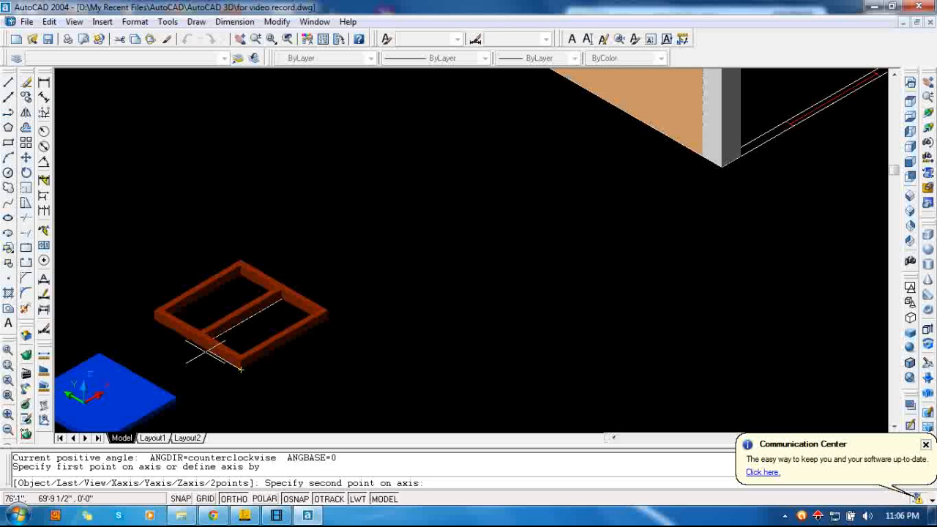
{"action": "left_click", "coordinate": [160, 319]}
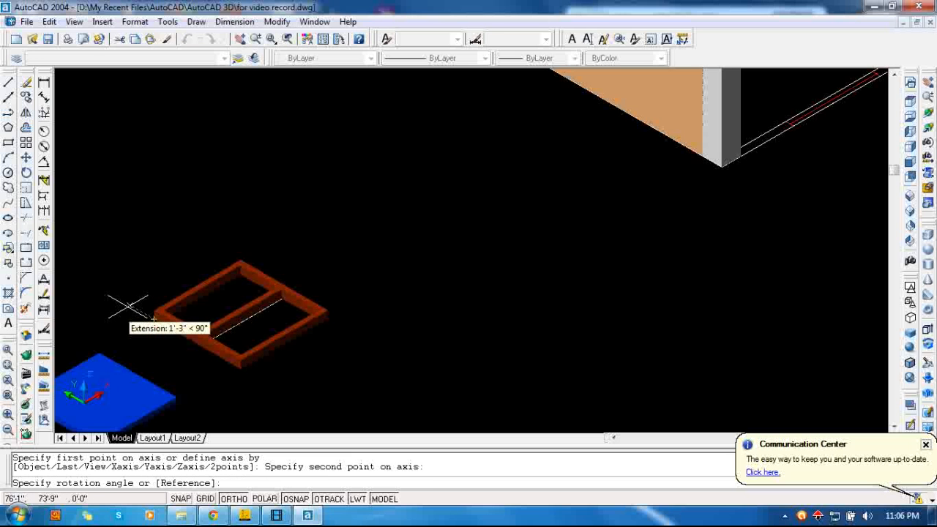
{"action": "key", "text": "Return"}
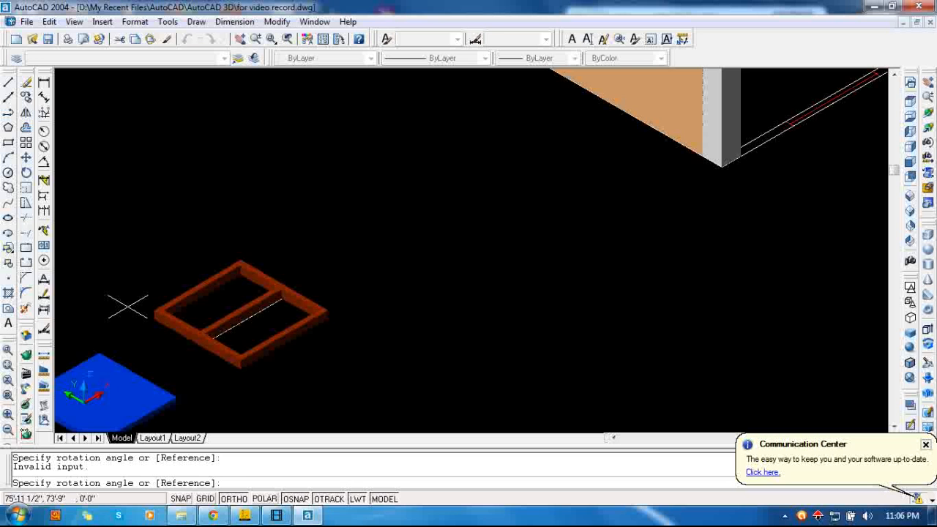
{"action": "type", "text": "90"}
{"action": "key", "text": "Return"}
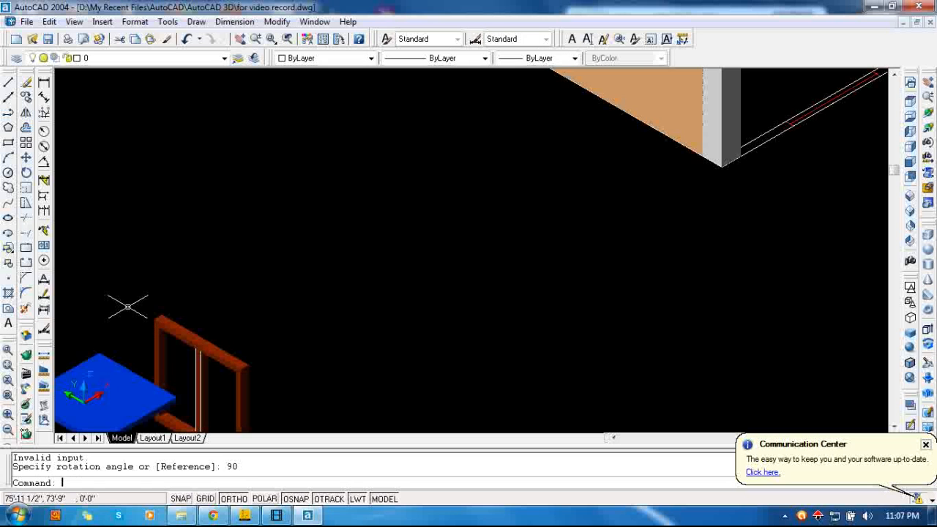
- Copy the upright window frame from its upper near corner to the matching upper corner of the wall's window opening
{"action": "scroll", "coordinate": [303, 278], "scroll_direction": "down", "scroll_amount": 2}
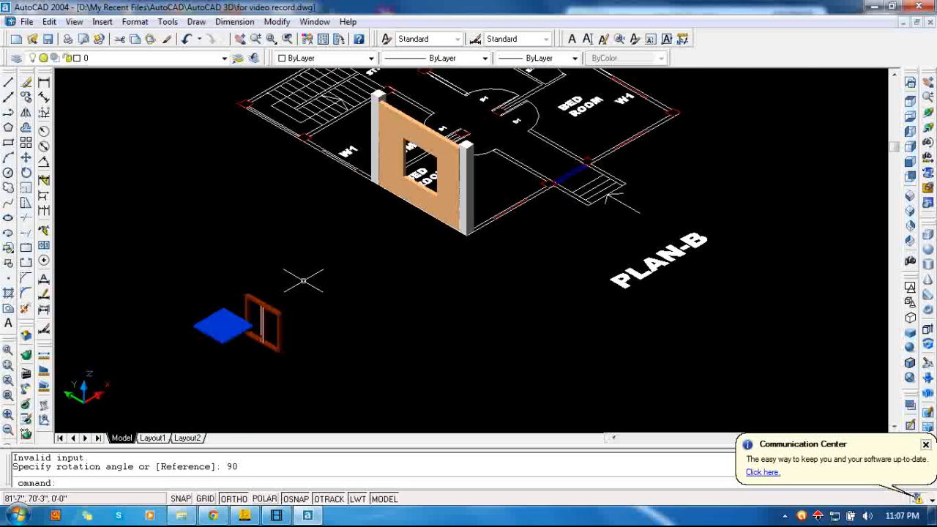
{"action": "left_click", "coordinate": [265, 307]}
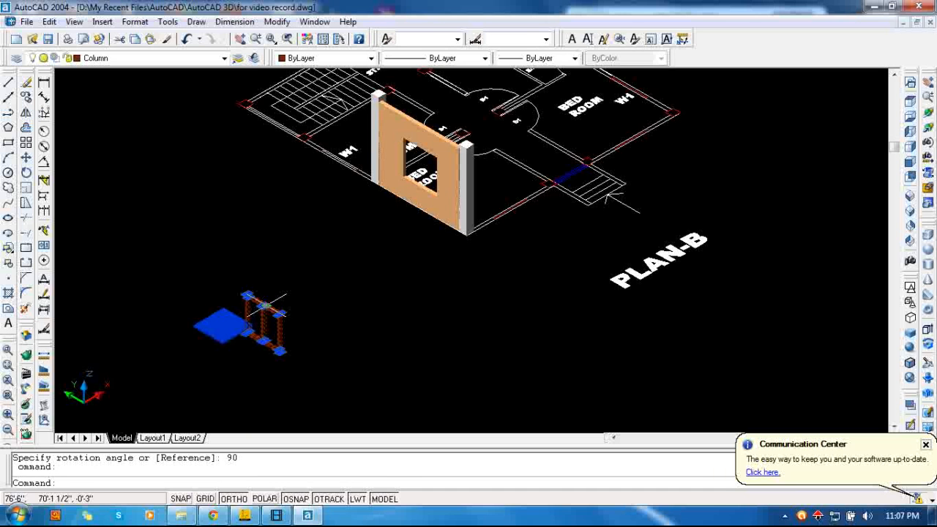
{"action": "left_click", "coordinate": [927, 83]}
{"action": "key", "text": "Escape"}
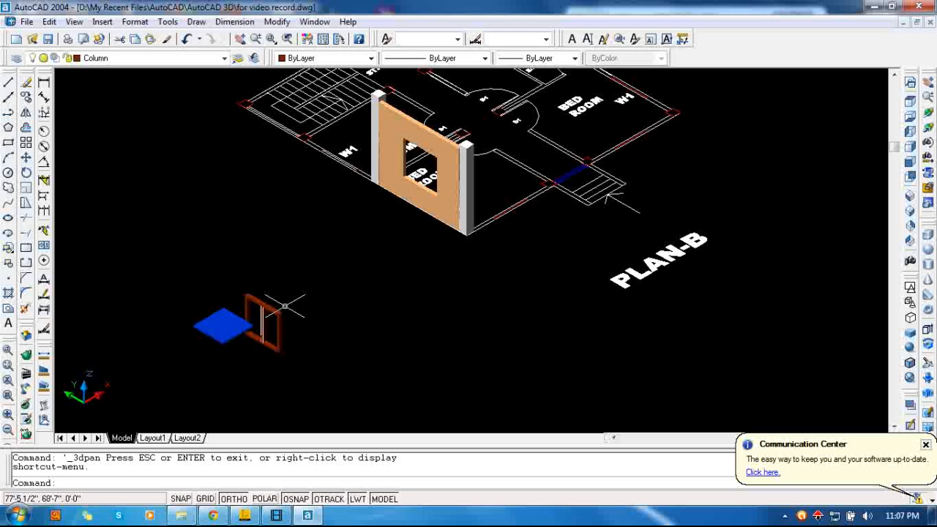
{"action": "left_click", "coordinate": [271, 311]}
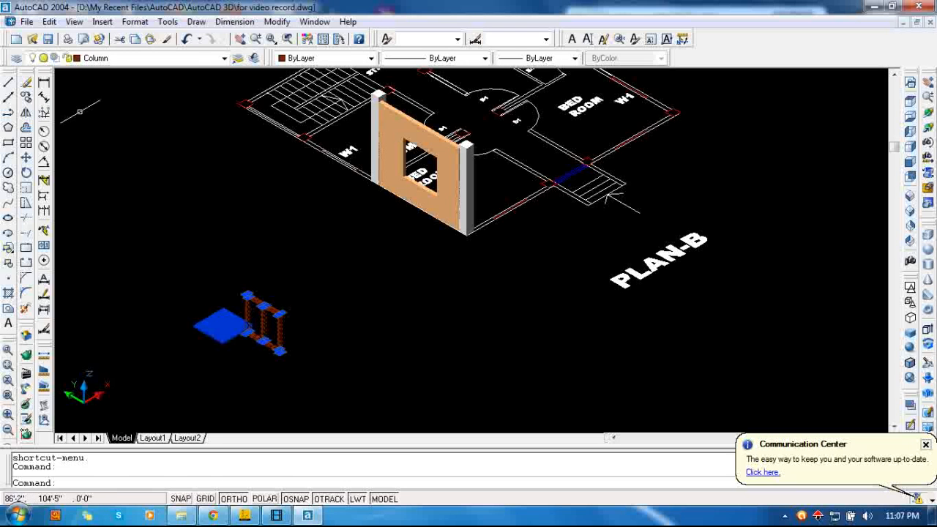
{"action": "left_click", "coordinate": [26, 97]}
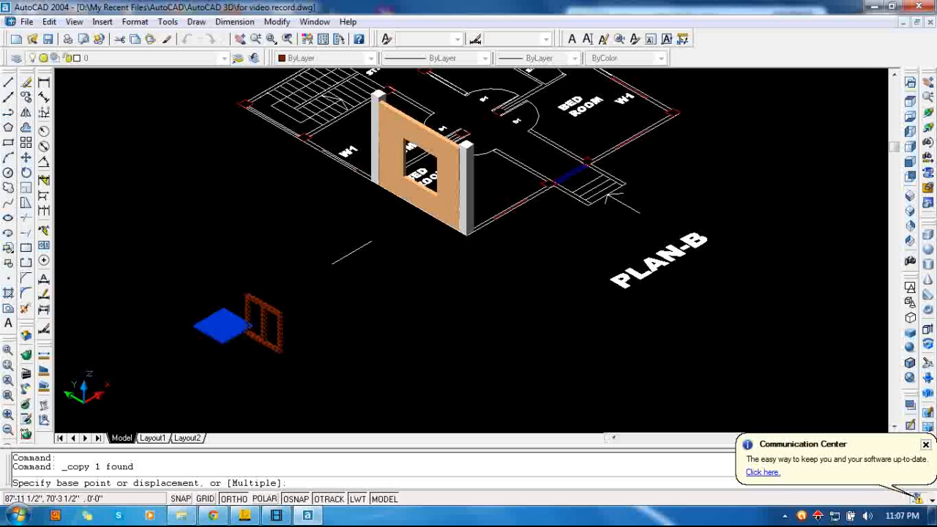
{"action": "scroll", "coordinate": [316, 282], "scroll_direction": "up", "scroll_amount": 5}
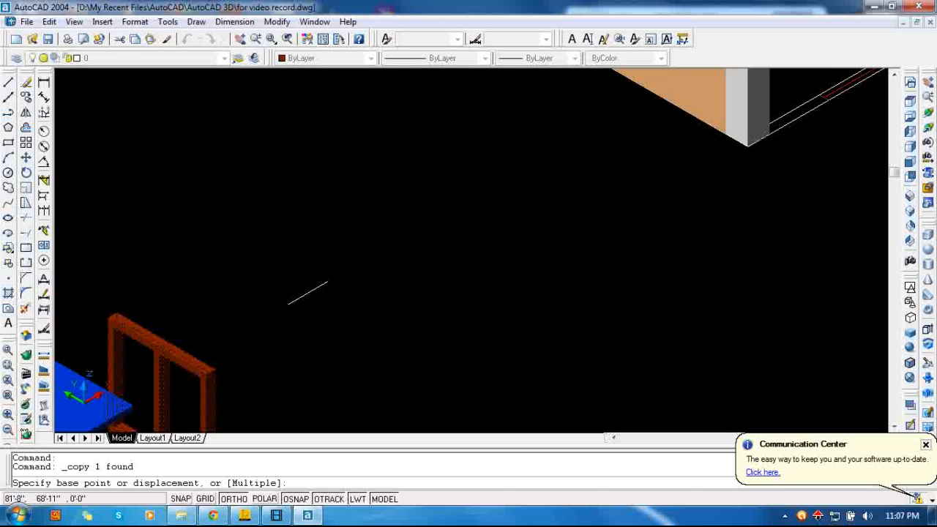
{"action": "left_click", "coordinate": [214, 369]}
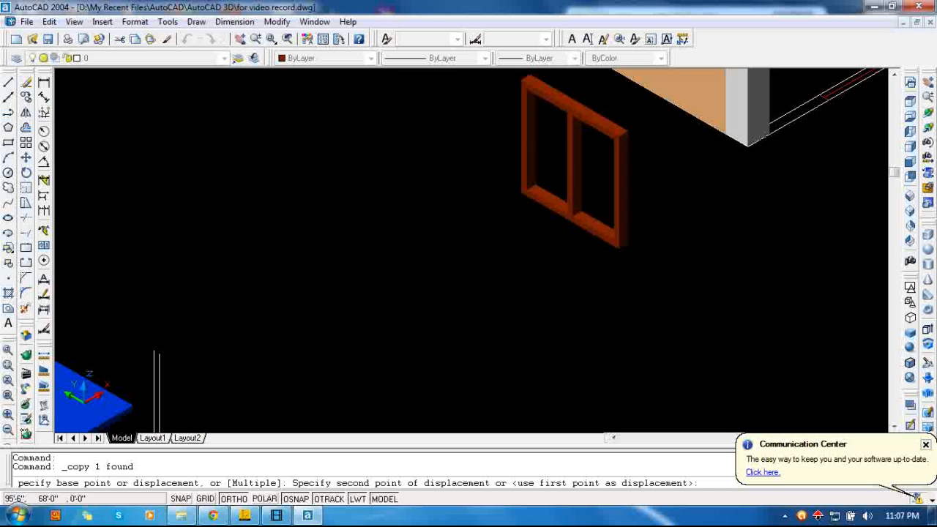
{"action": "left_click", "coordinate": [928, 83]}
{"action": "left_click_drag", "start_coordinate": [834, 150], "coordinate": [790, 342]}
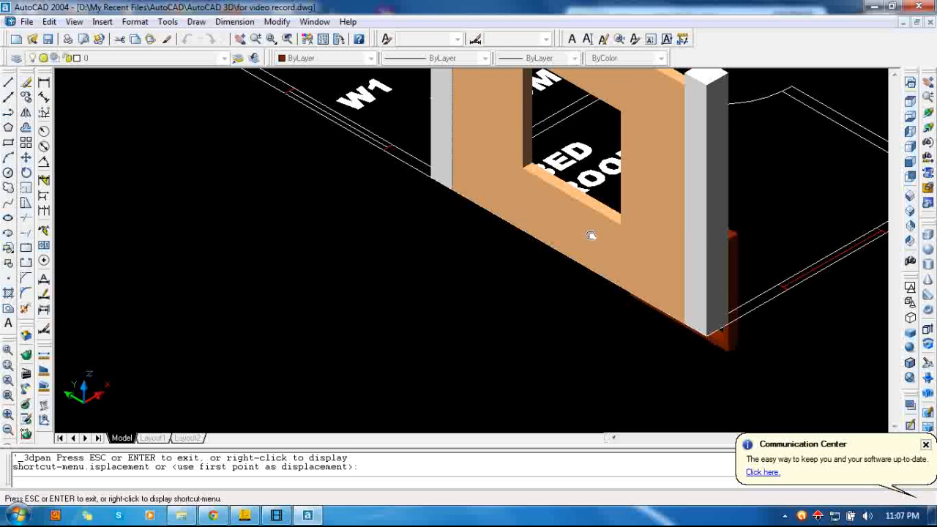
{"action": "key", "text": "Return"}
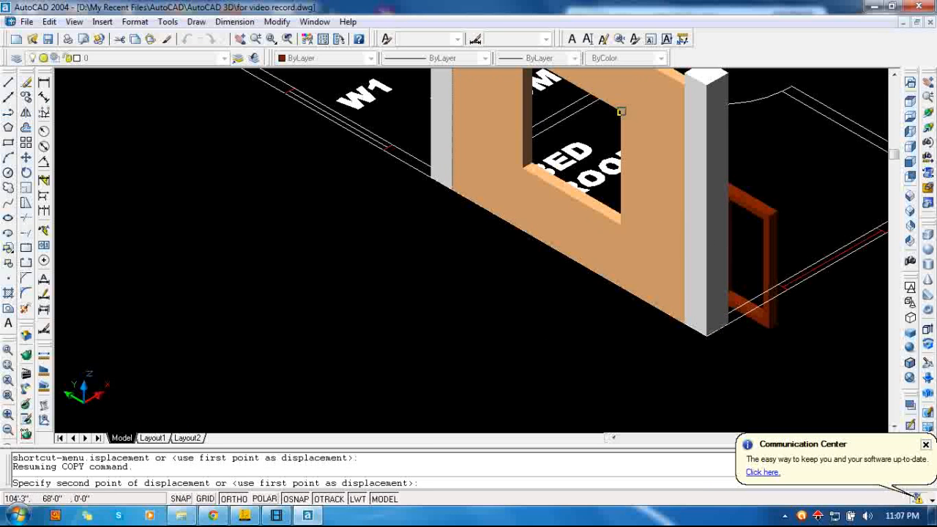
{"action": "left_click", "coordinate": [619, 111]}
- Erase the original upright window frame and its leftover lines standing beside the blue glass panel outside the floor plan
{"action": "scroll", "coordinate": [437, 235], "scroll_direction": "down", "scroll_amount": 2}
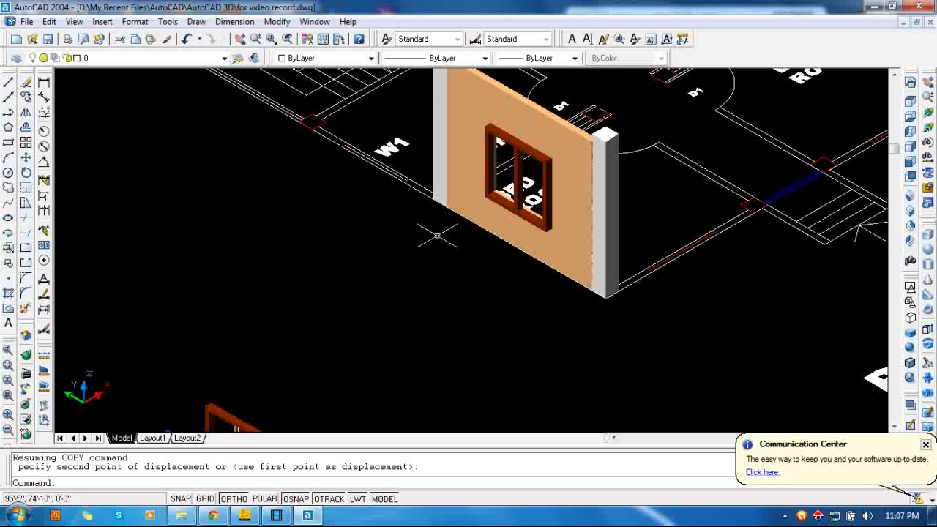
{"action": "scroll", "coordinate": [437, 235], "scroll_direction": "up", "scroll_amount": 3}
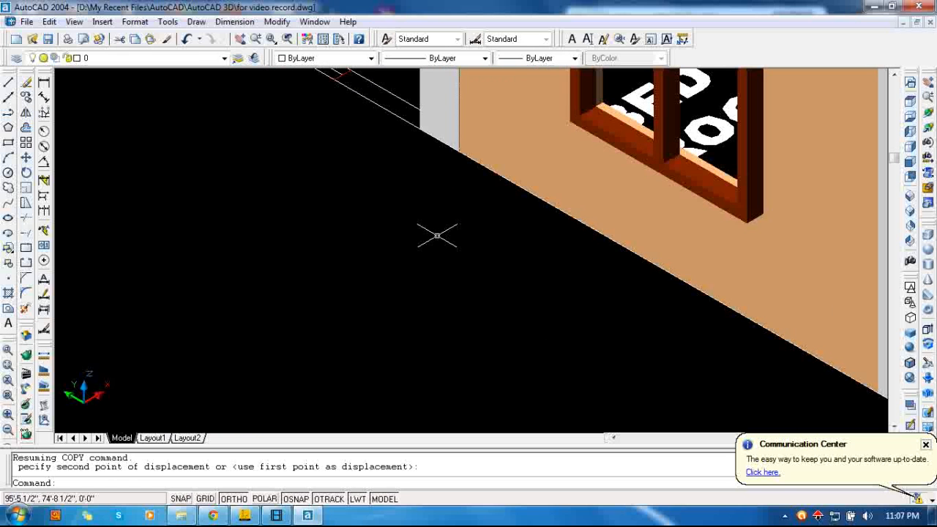
{"action": "scroll", "coordinate": [437, 235], "scroll_direction": "down", "scroll_amount": 2}
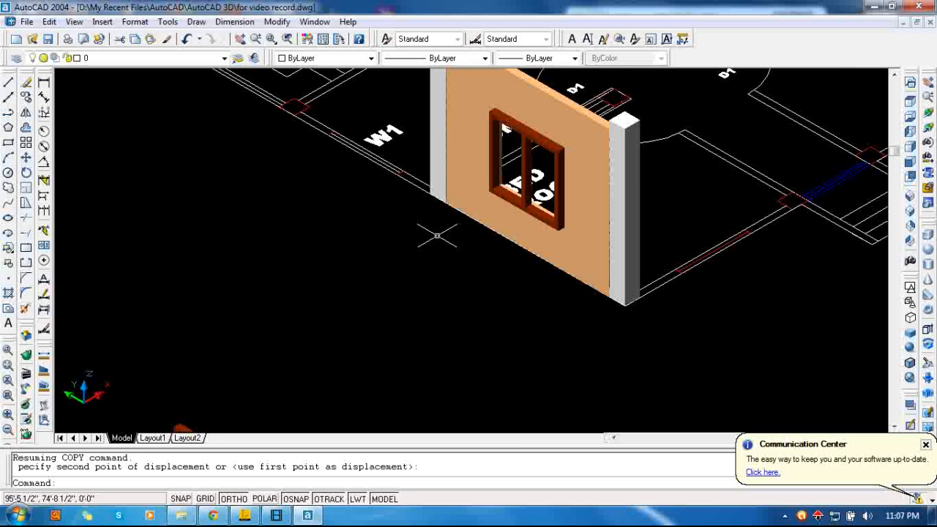
{"action": "scroll", "coordinate": [436, 235], "scroll_direction": "up", "scroll_amount": 2}
{"action": "scroll", "coordinate": [437, 235], "scroll_direction": "down", "scroll_amount": 3}
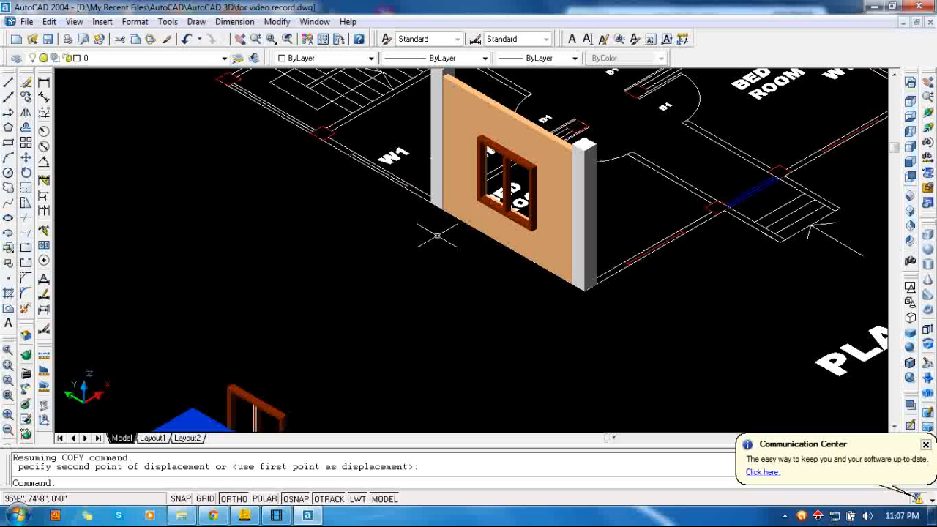
{"action": "scroll", "coordinate": [437, 235], "scroll_direction": "down", "scroll_amount": 2}
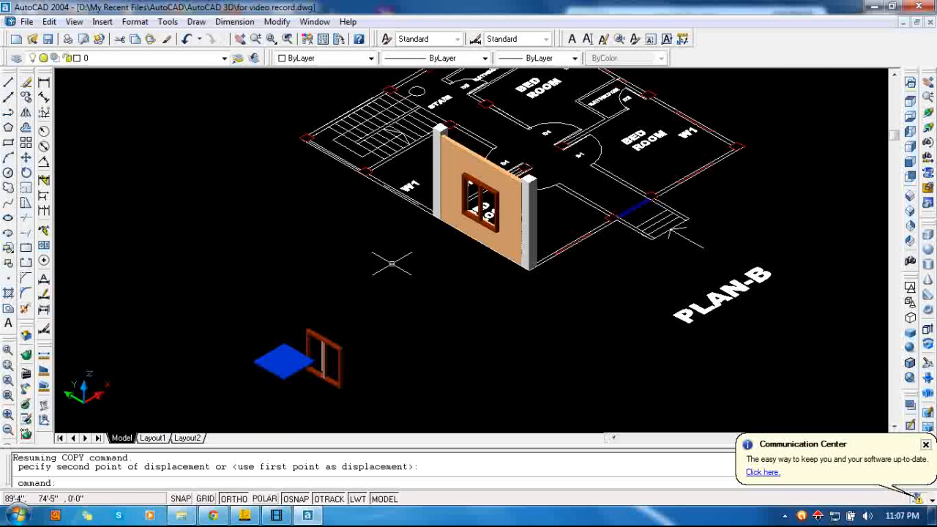
{"action": "left_click", "coordinate": [374, 360]}
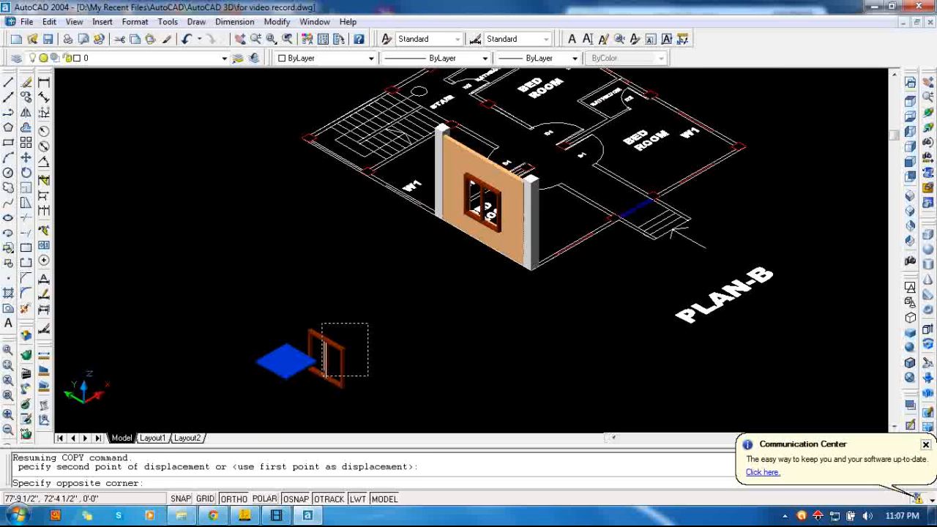
{"action": "left_click", "coordinate": [321, 322]}
{"action": "key", "text": "Delete"}
- Rotate the flat blue glass panel 90 degrees in 3D about its near edge parallel to the wall
{"action": "scroll", "coordinate": [366, 320], "scroll_direction": "up", "scroll_amount": 3}
{"action": "scroll", "coordinate": [408, 259], "scroll_direction": "down", "scroll_amount": 2}
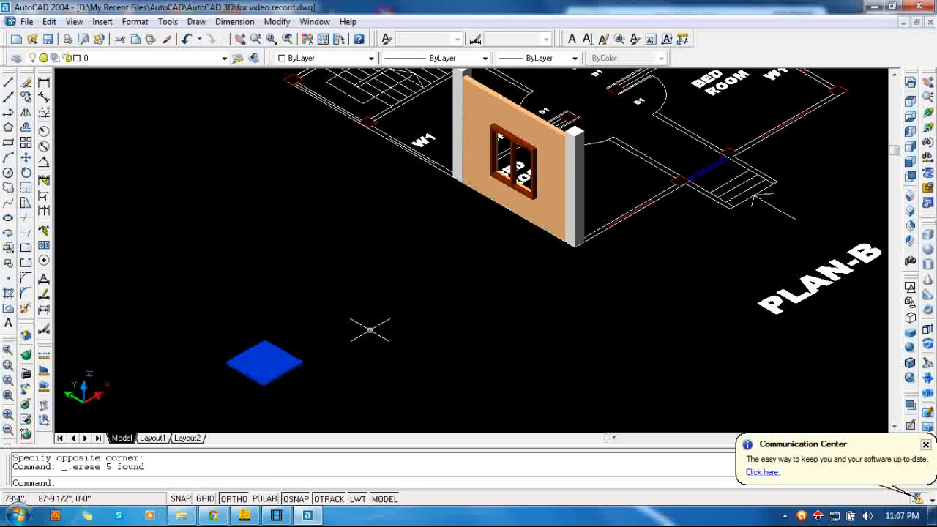
{"action": "left_click", "coordinate": [305, 392]}
{"action": "left_click", "coordinate": [255, 327]}
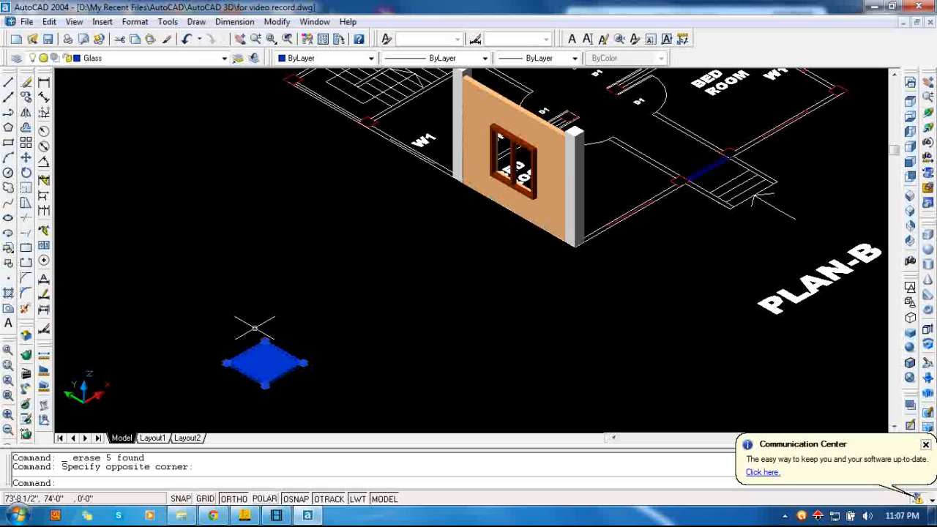
{"action": "left_click", "coordinate": [277, 22]}
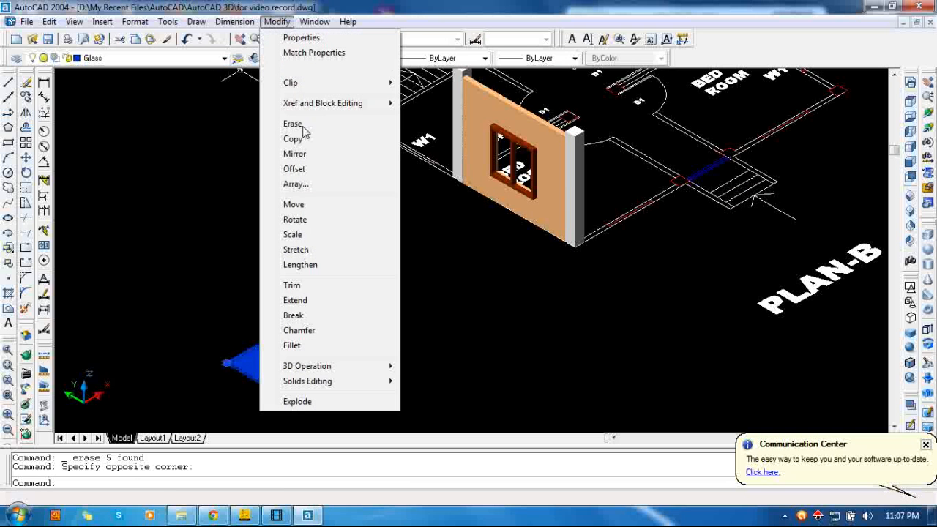
{"action": "mouse_move", "coordinate": [320, 368]}
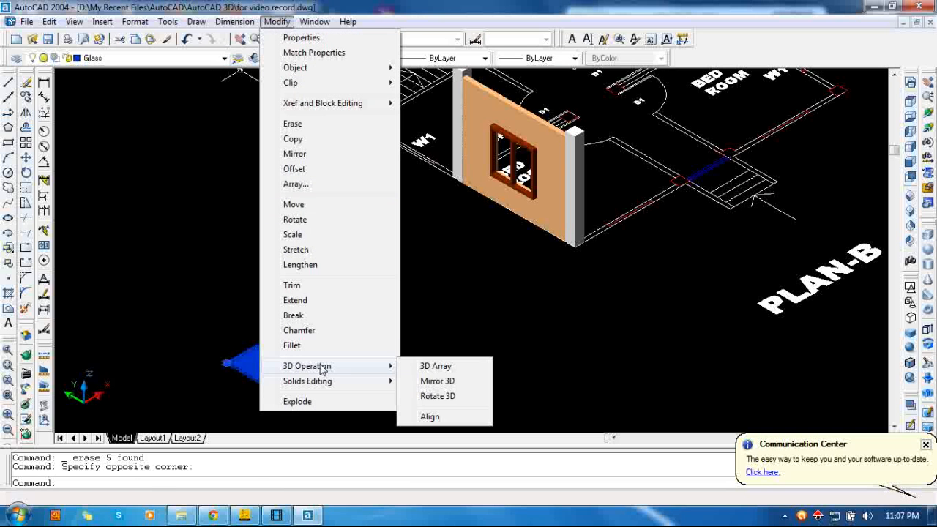
{"action": "left_click", "coordinate": [443, 398]}
{"action": "left_click", "coordinate": [264, 386]}
{"action": "left_click", "coordinate": [225, 364]}
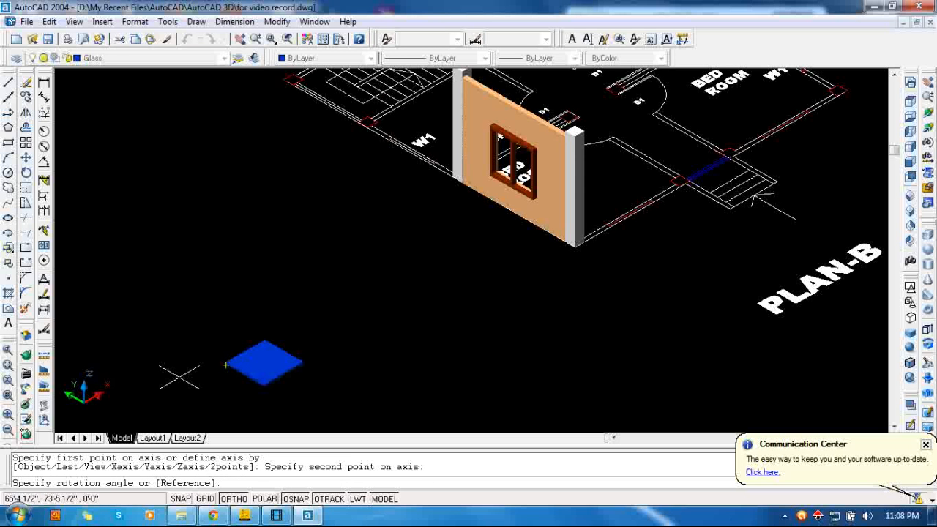
{"action": "type", "text": "90"}
{"action": "key", "text": "Return"}
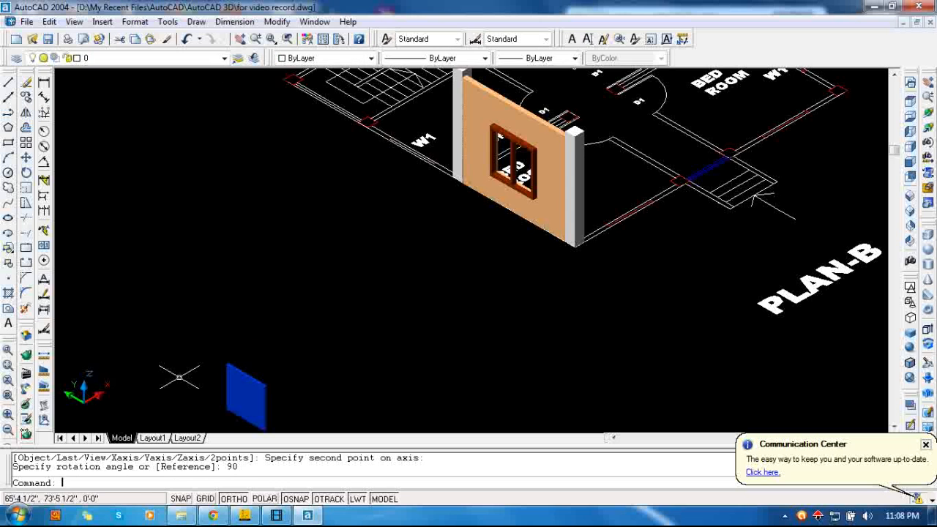
{"action": "scroll", "coordinate": [302, 259], "scroll_direction": "down", "scroll_amount": 2}
{"action": "left_click", "coordinate": [269, 336]}
{"action": "left_click", "coordinate": [278, 379]}
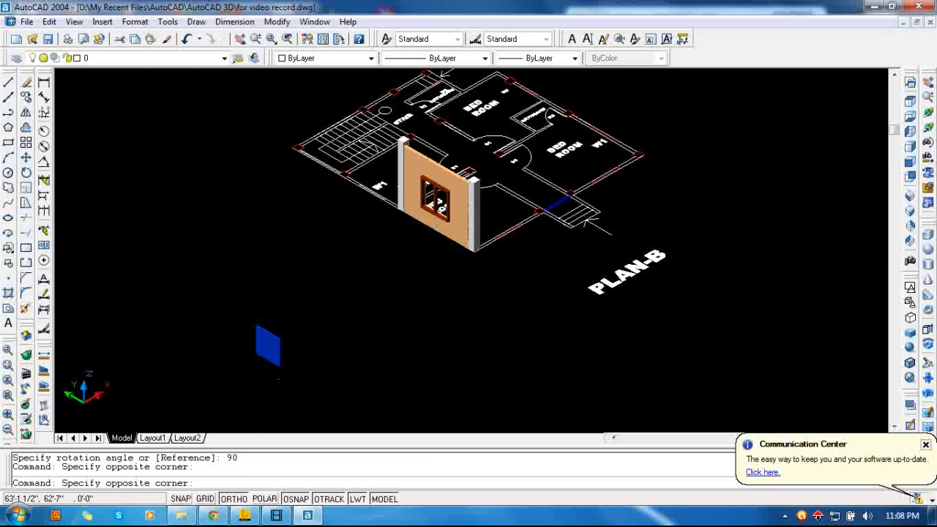
{"action": "key", "text": "Escape"}
{"action": "left_click", "coordinate": [26, 97]}
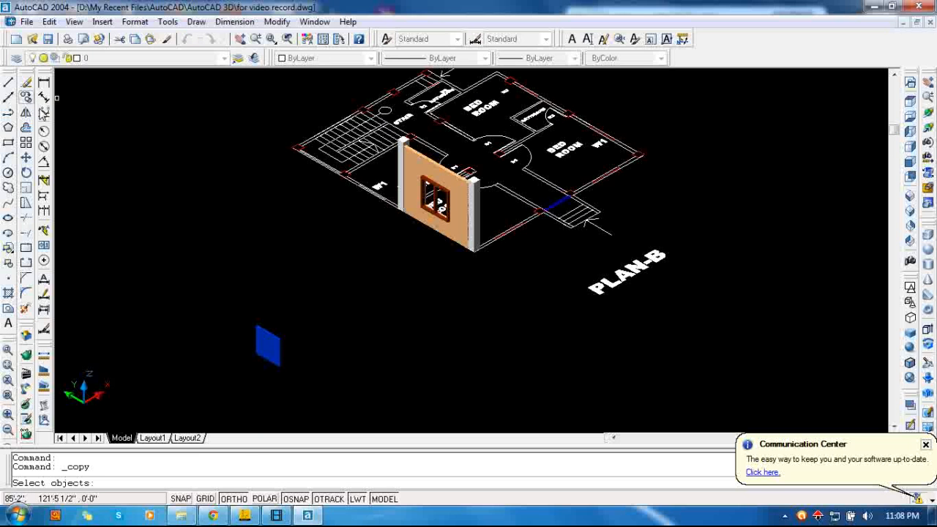
{"action": "left_click", "coordinate": [270, 350]}
{"action": "key", "text": "Escape"}
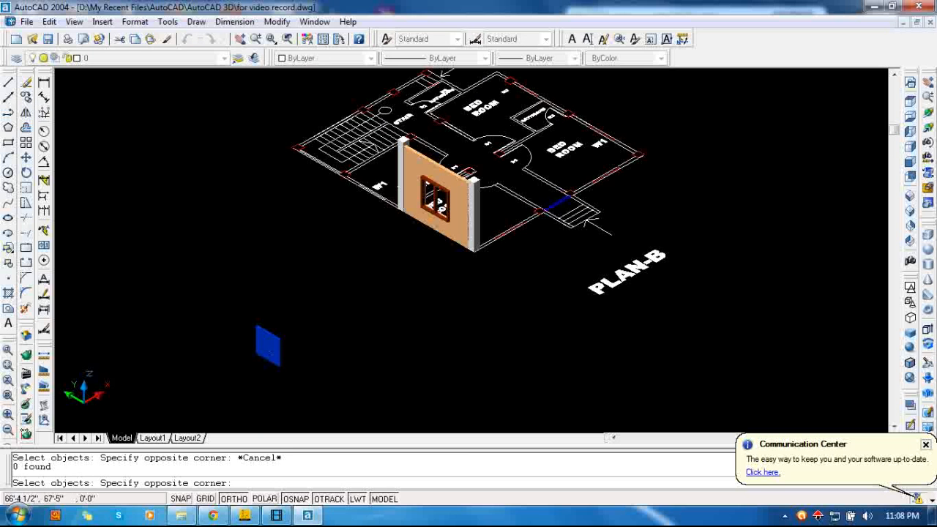
{"action": "left_click", "coordinate": [291, 376]}
{"action": "left_click", "coordinate": [250, 327]}
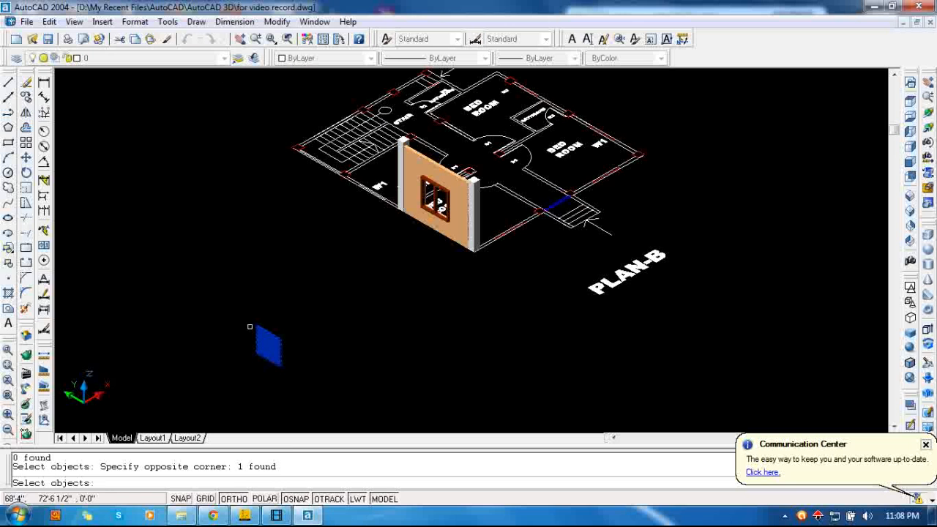
{"action": "left_click", "coordinate": [26, 97]}
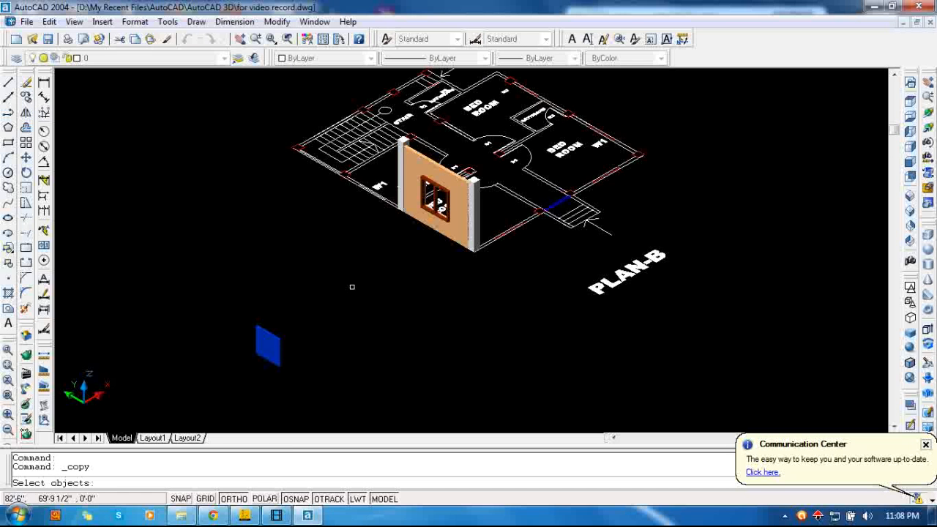
{"action": "scroll", "coordinate": [307, 292], "scroll_direction": "up", "scroll_amount": 2}
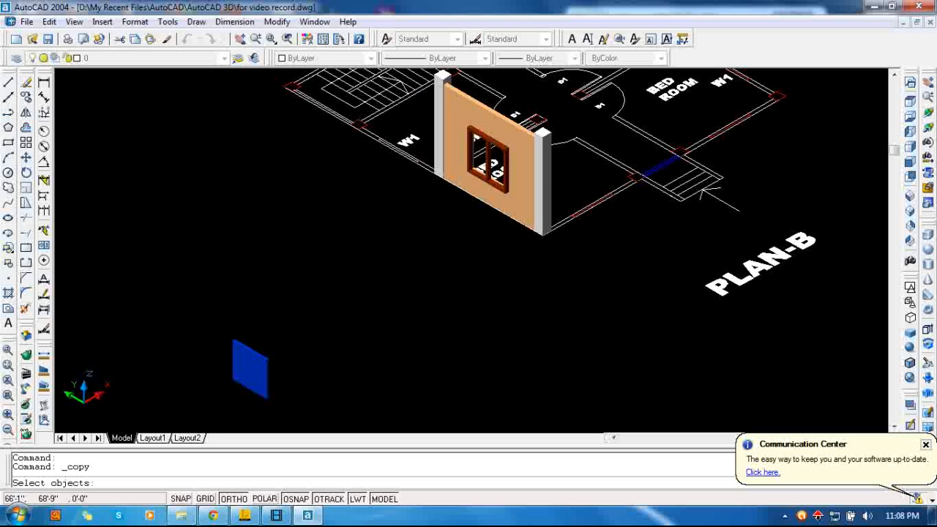
{"action": "scroll", "coordinate": [232, 379], "scroll_direction": "up", "scroll_amount": 4}
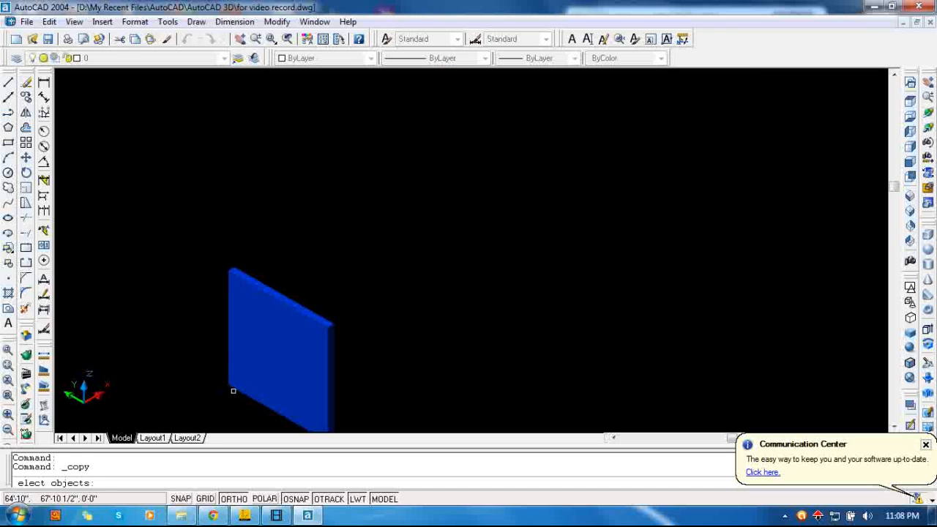
{"action": "left_click", "coordinate": [226, 389]}
{"action": "left_click", "coordinate": [226, 388]}
{"action": "key", "text": "Escape"}
{"action": "key", "text": "Escape"}
{"action": "key", "text": "Escape"}
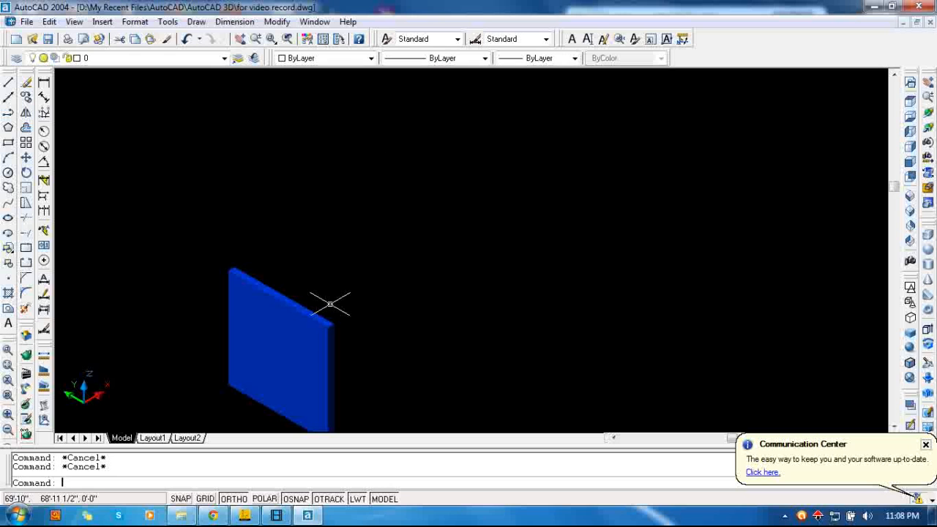
- Copy the upright blue glass panel from its lower left end into the window frame, placing it at the frame's lower left inner corner
{"action": "left_click", "coordinate": [236, 311]}
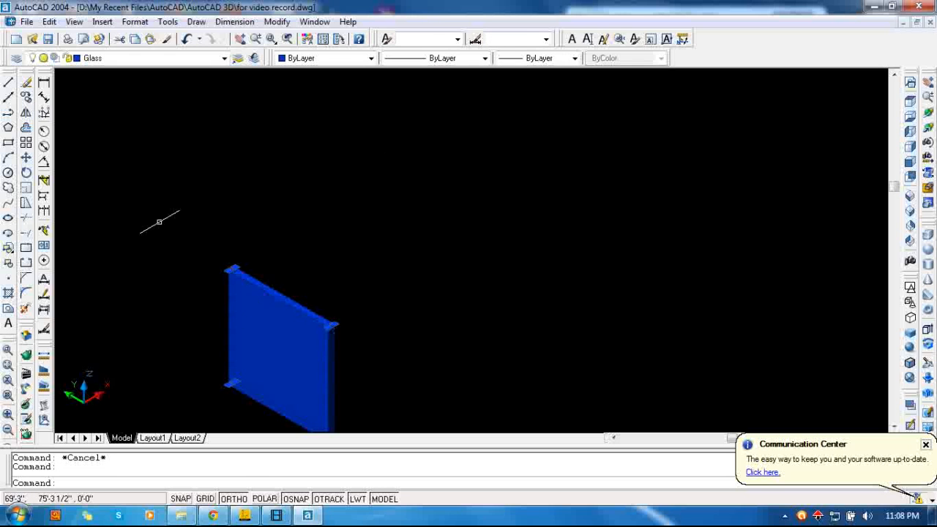
{"action": "left_click", "coordinate": [27, 98]}
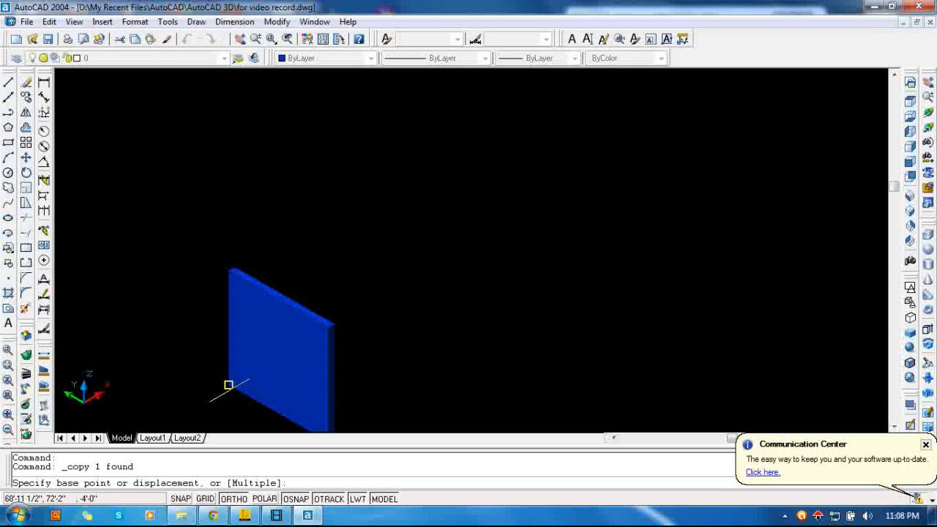
{"action": "left_click", "coordinate": [231, 382]}
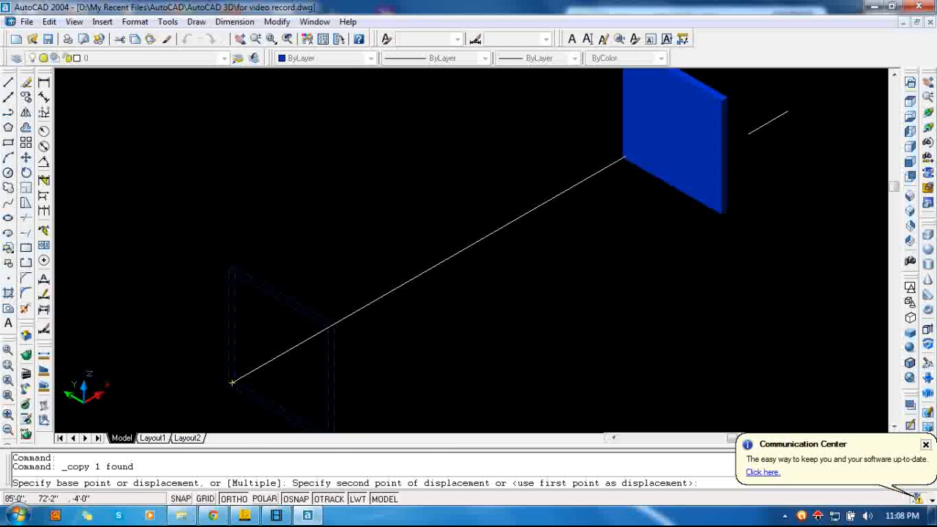
{"action": "left_click", "coordinate": [928, 82]}
{"action": "left_click_drag", "start_coordinate": [857, 117], "coordinate": [663, 433]}
{"action": "left_click_drag", "start_coordinate": [695, 235], "coordinate": [622, 379]}
{"action": "key", "text": "Escape"}
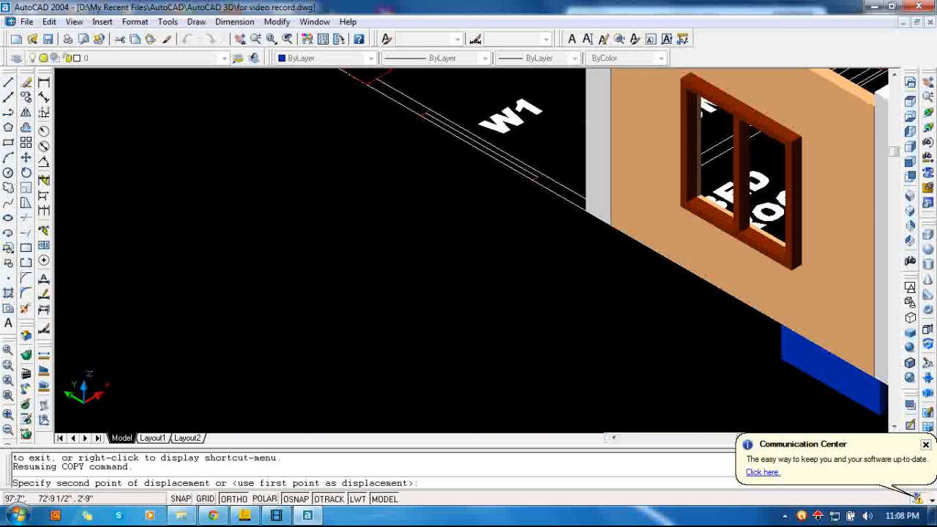
{"action": "left_click", "coordinate": [691, 199]}
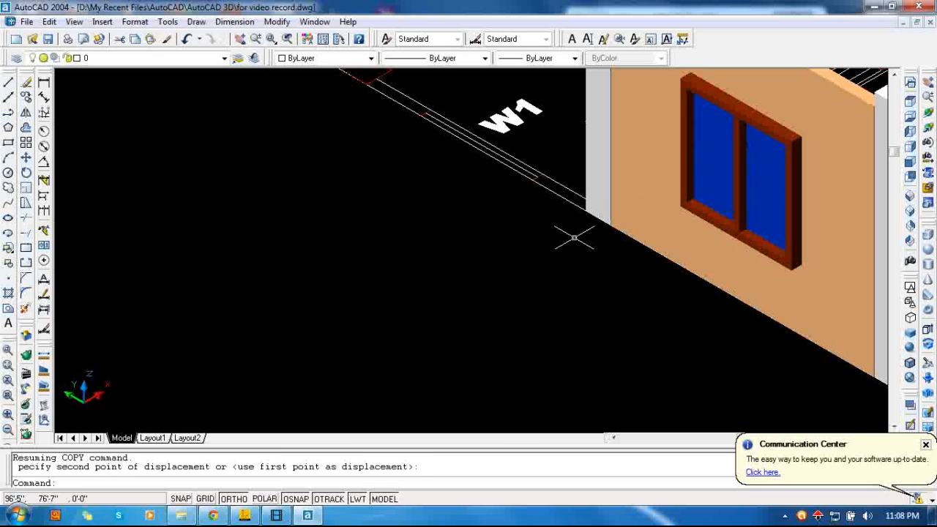
{"action": "key", "text": "Escape"}
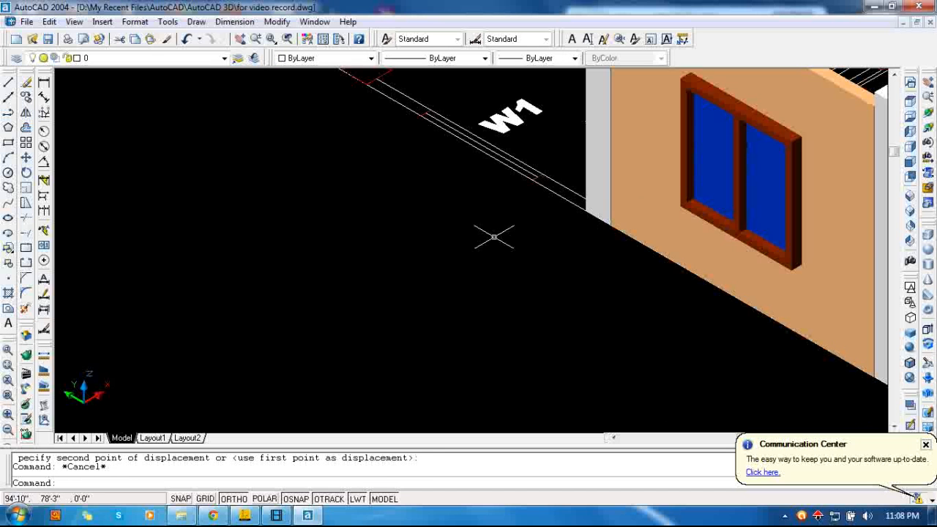
- Examine the wall, columns and glazed window from several angles, orbiting freely and continuously around the model
{"action": "scroll", "coordinate": [493, 237], "scroll_direction": "down", "scroll_amount": 4}
{"action": "scroll", "coordinate": [494, 237], "scroll_direction": "down", "scroll_amount": 3}
{"action": "scroll", "coordinate": [494, 236], "scroll_direction": "up", "scroll_amount": 4}
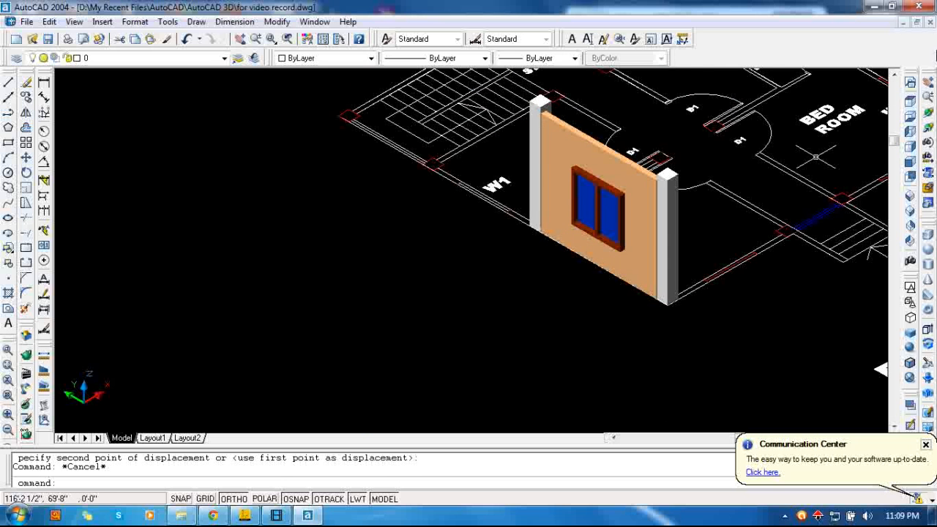
{"action": "left_click", "coordinate": [927, 83]}
{"action": "left_click_drag", "start_coordinate": [724, 220], "coordinate": [533, 337]}
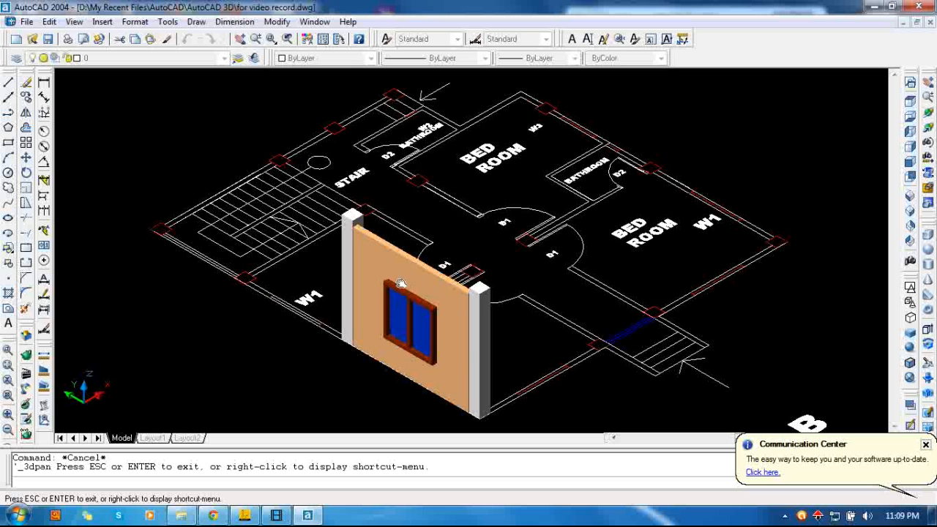
{"action": "left_click", "coordinate": [927, 112]}
{"action": "left_click_drag", "start_coordinate": [543, 334], "coordinate": [574, 284]}
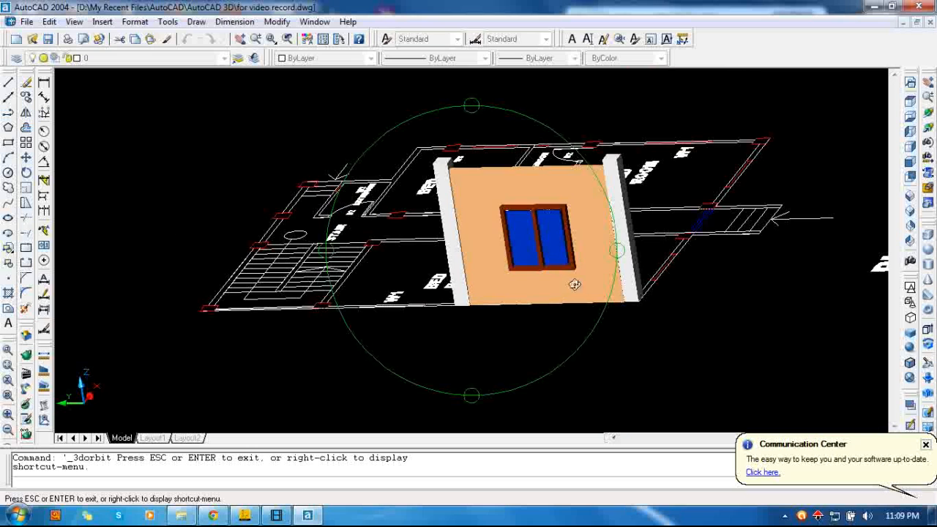
{"action": "left_click", "coordinate": [928, 130]}
{"action": "left_click_drag", "start_coordinate": [688, 284], "coordinate": [468, 309]}
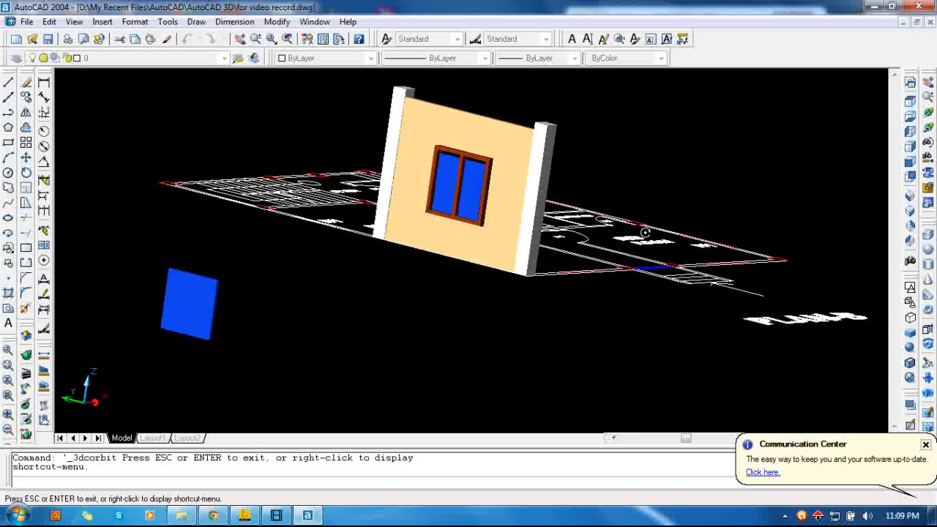
{"action": "key", "text": "Escape"}
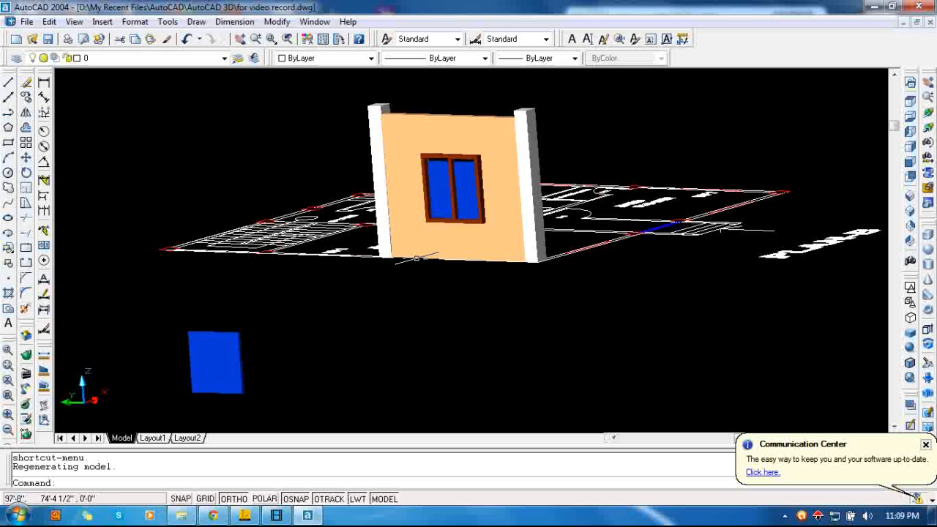
{"action": "left_click", "coordinate": [291, 515]}
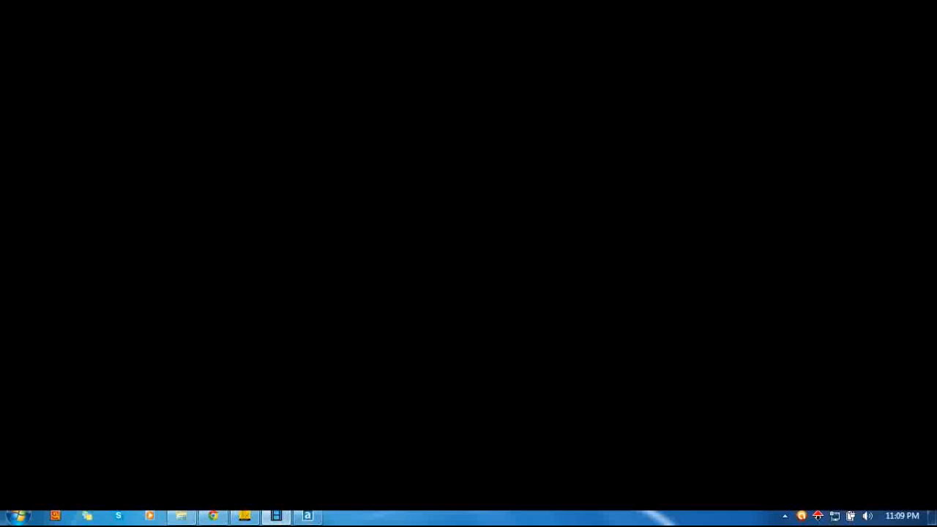